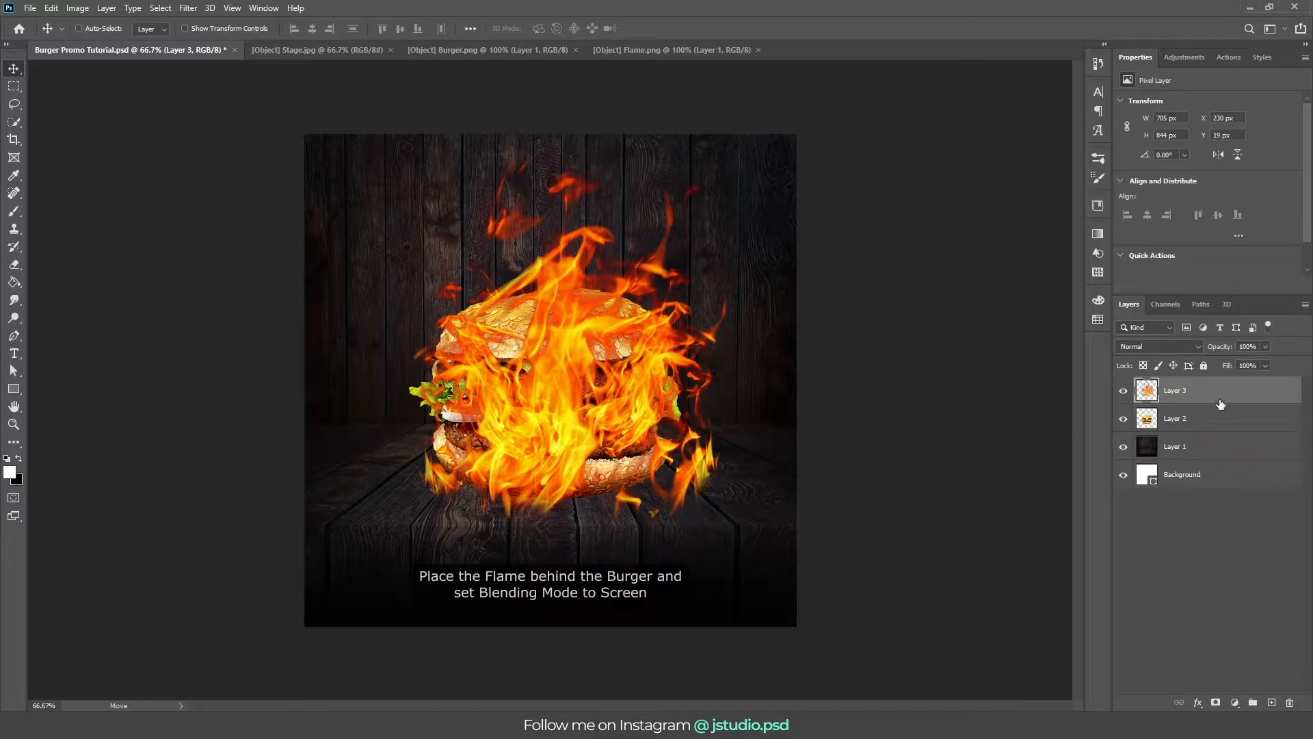
Set the flame layer's blending mode to Screen and shift the flames upward and slightly left behind the burger.
{"action": "left_click", "coordinate": [1197, 347]}
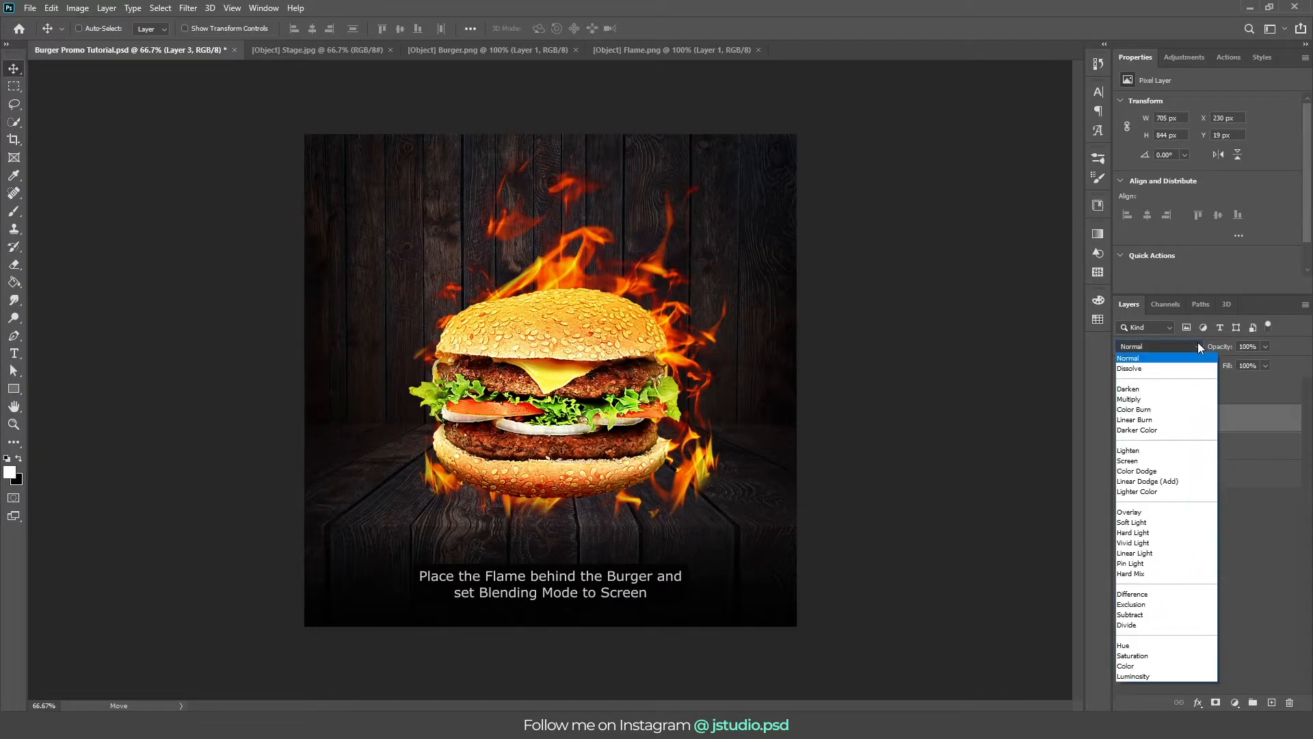
{"action": "left_click", "coordinate": [1185, 462]}
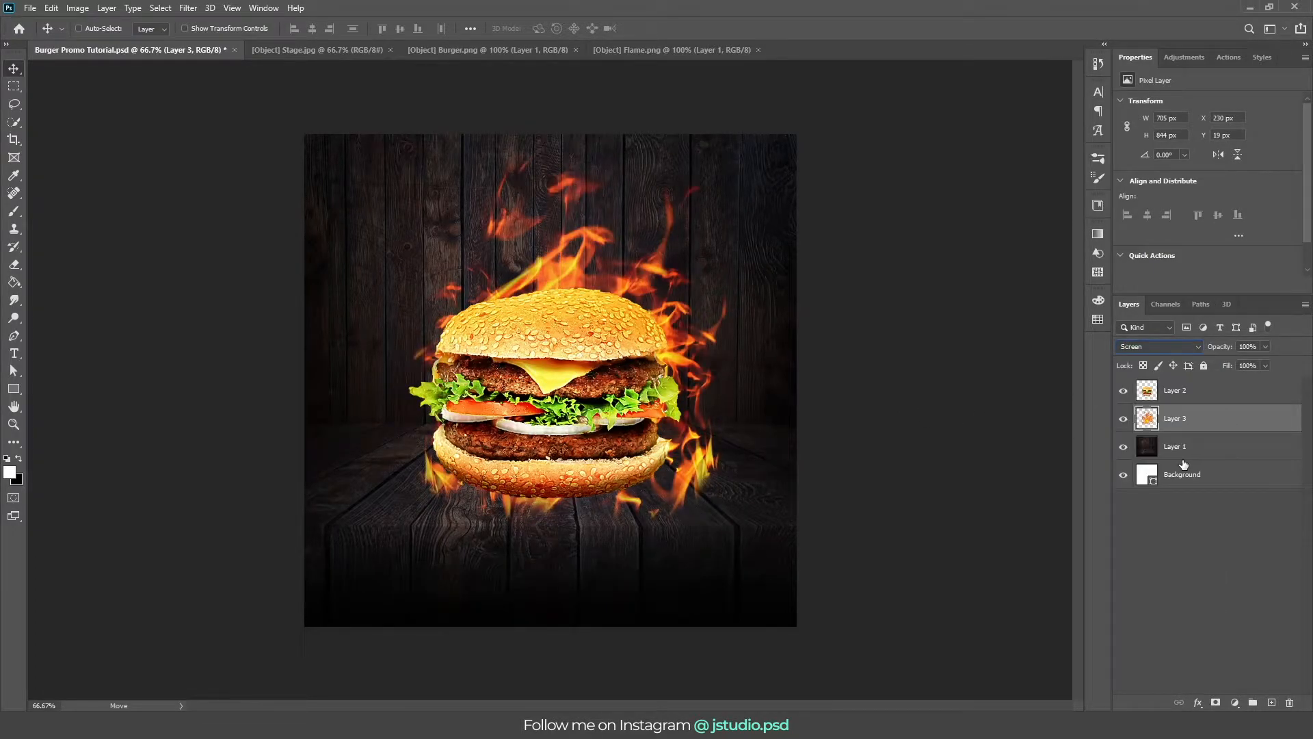
{"action": "left_click_drag", "start_coordinate": [704, 400], "coordinate": [688, 371]}
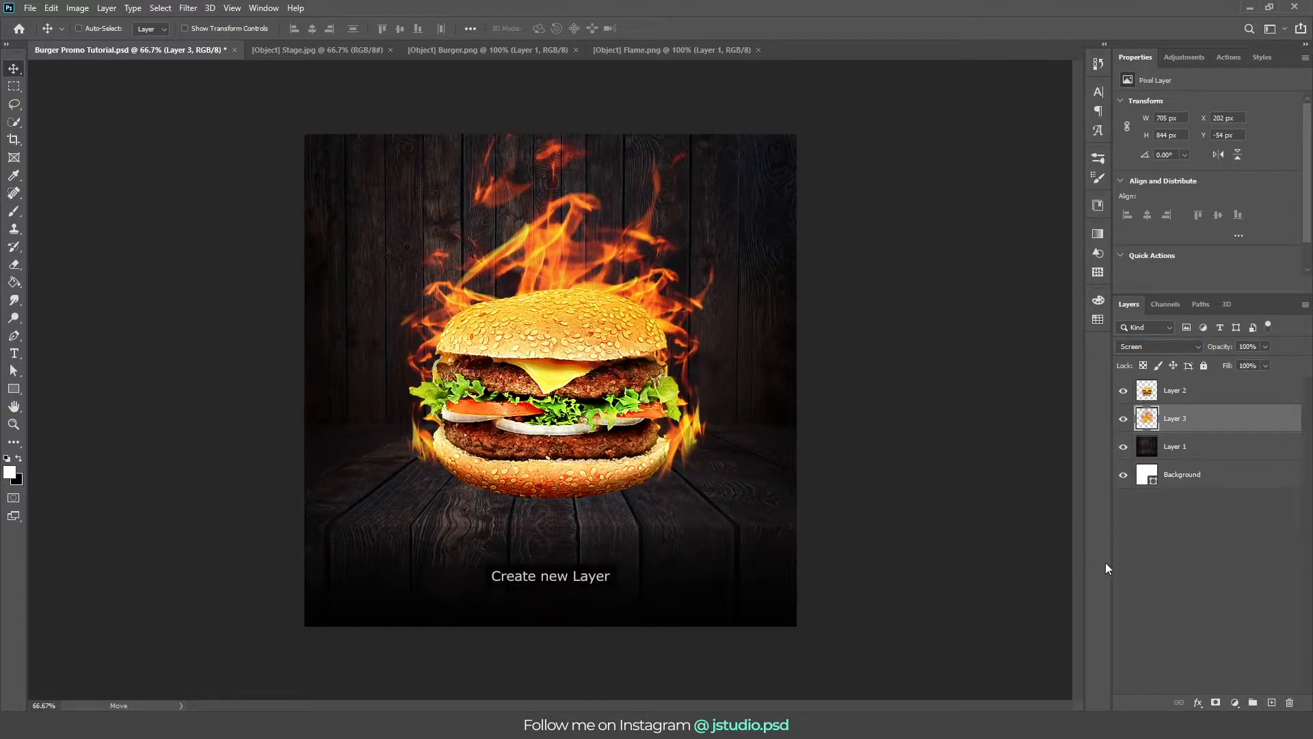
Add a new layer above the flame layer and choose the Soft Round brush at 575 px with a flattened tip.
{"action": "left_click", "coordinate": [1271, 702]}
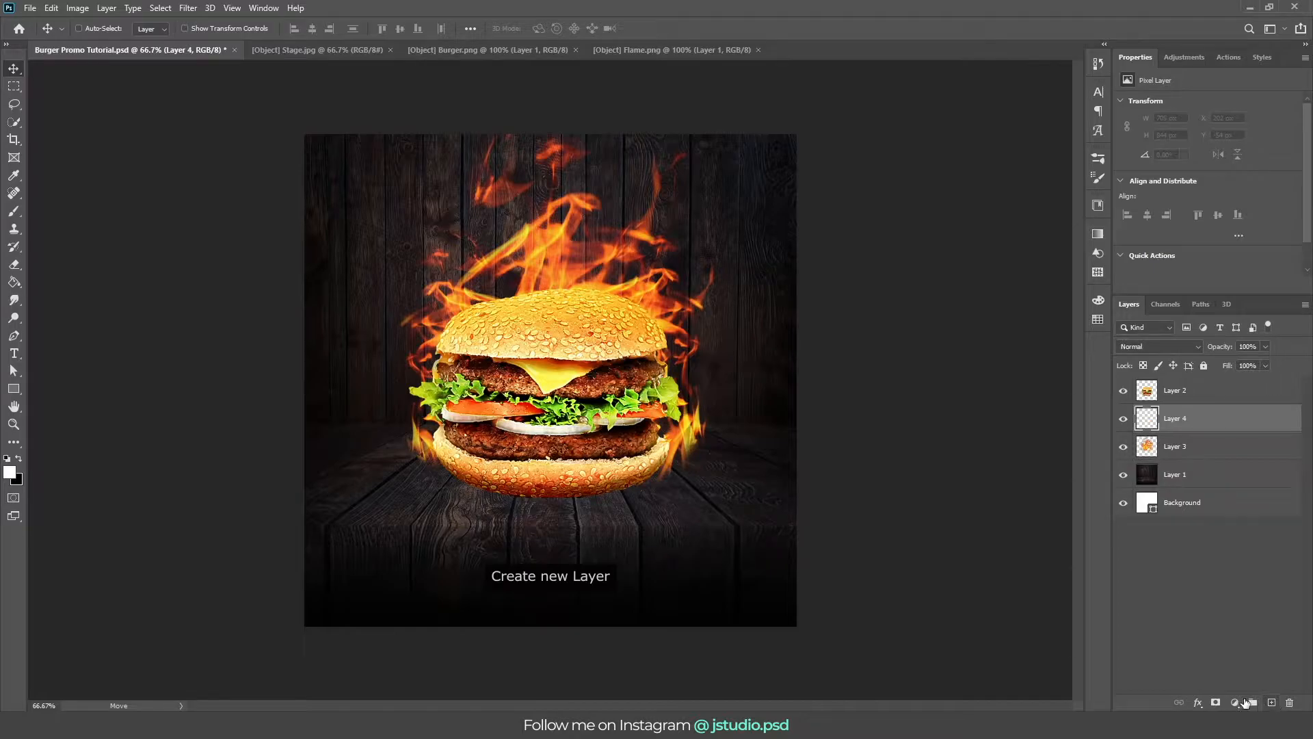
{"action": "key", "text": "b"}
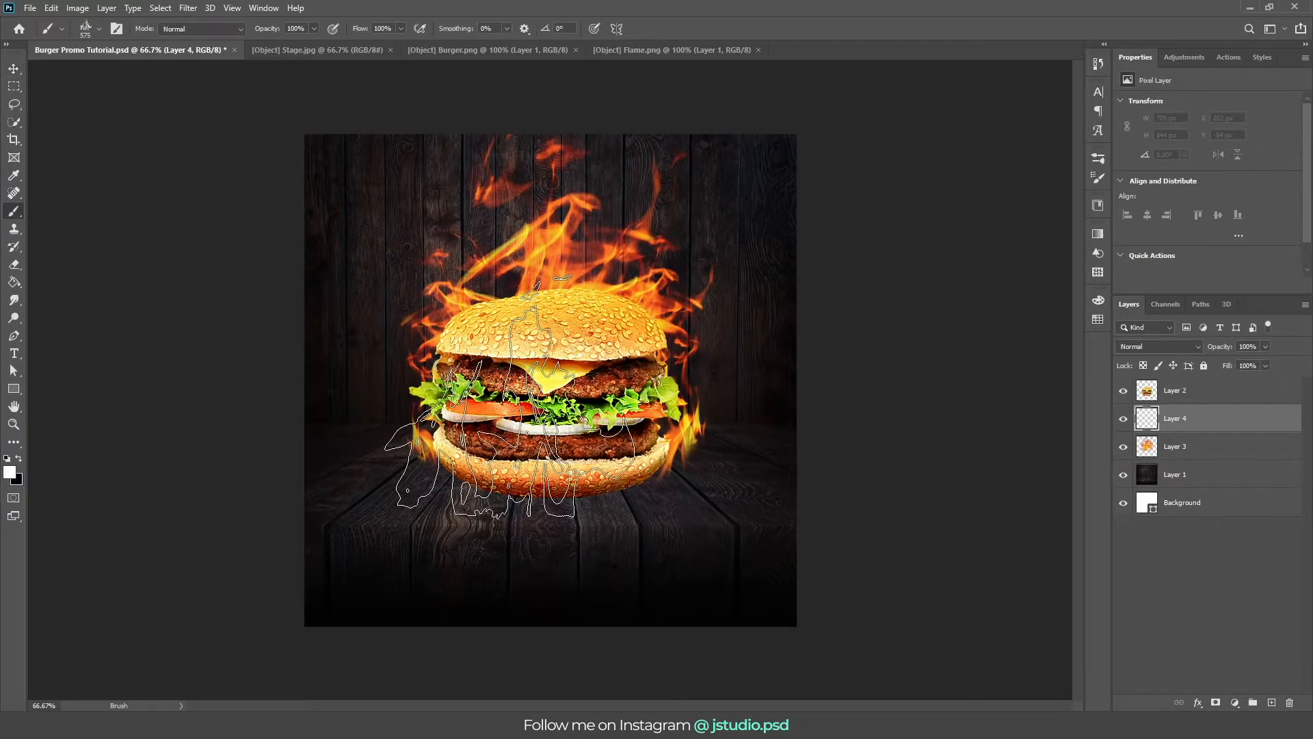
{"action": "right_click", "coordinate": [530, 533]}
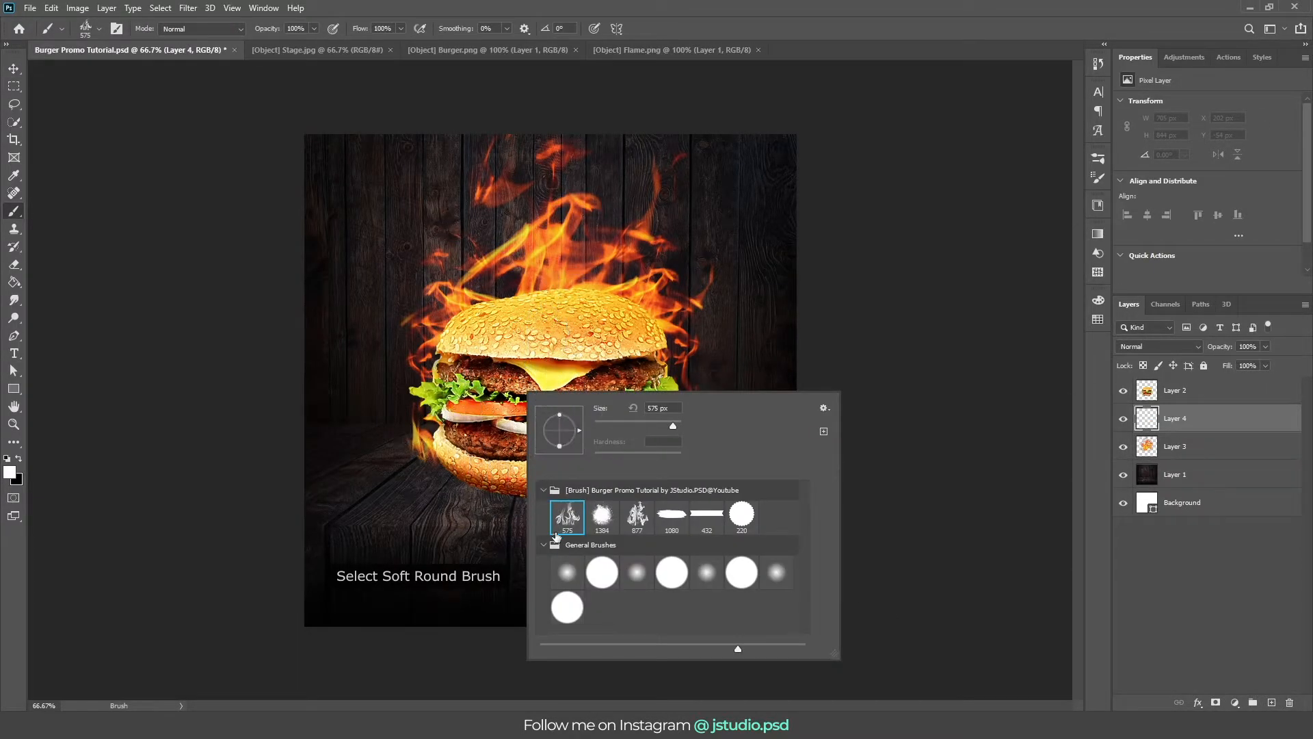
{"action": "left_click", "coordinate": [566, 571]}
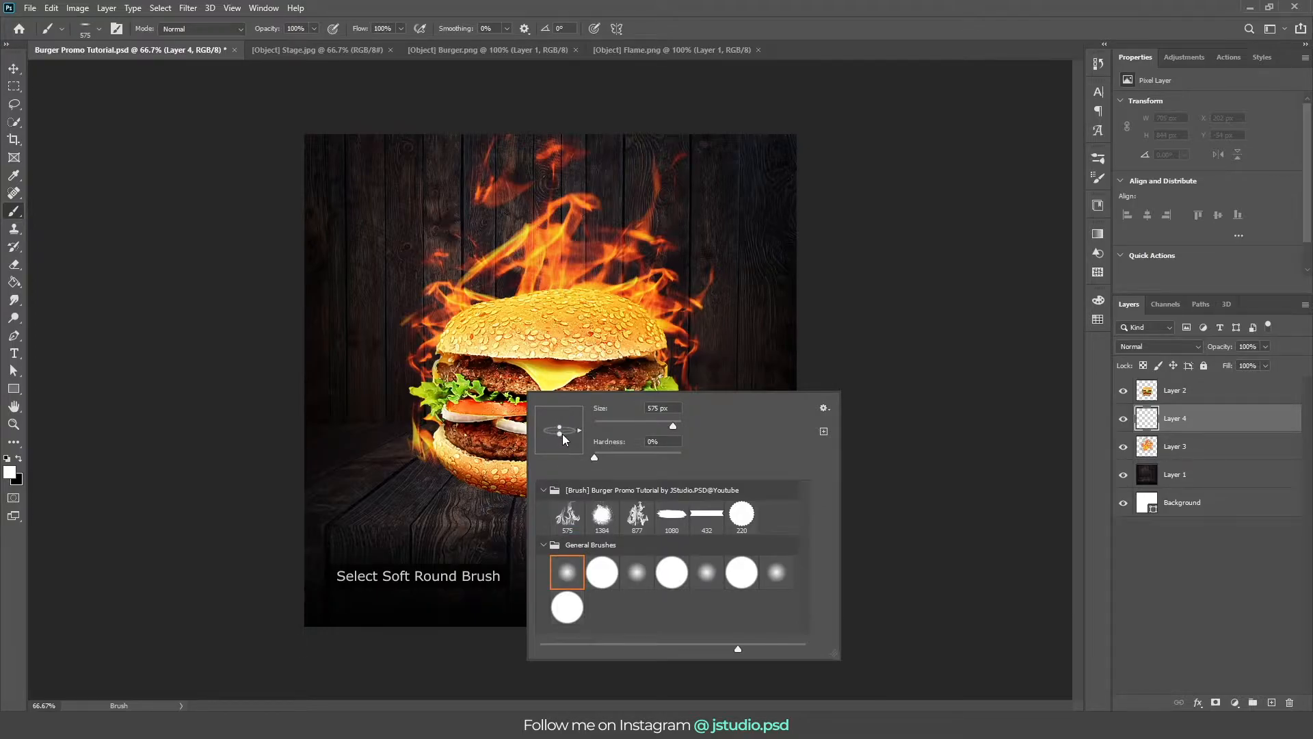
{"action": "key", "text": "Return"}
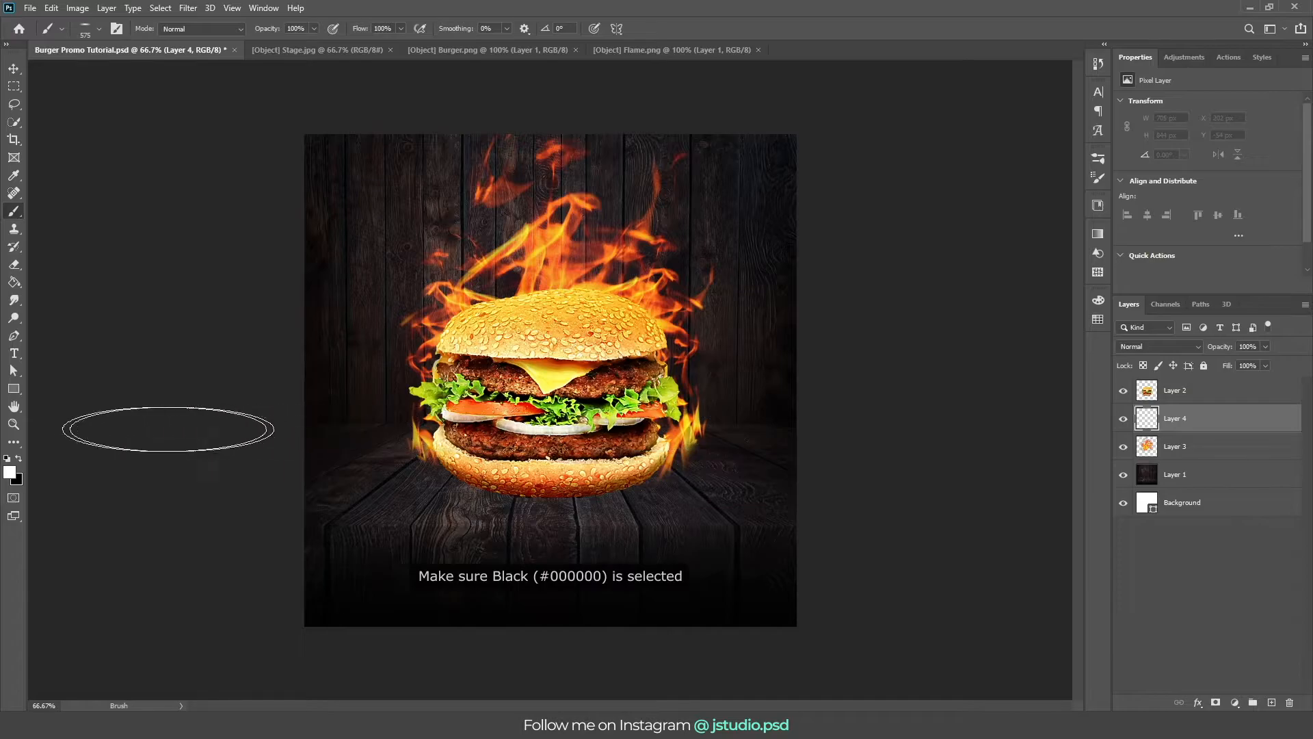
Make black the foreground color and dab a soft contact shadow twice under the burger's bottom bun.
{"action": "left_click", "coordinate": [18, 458]}
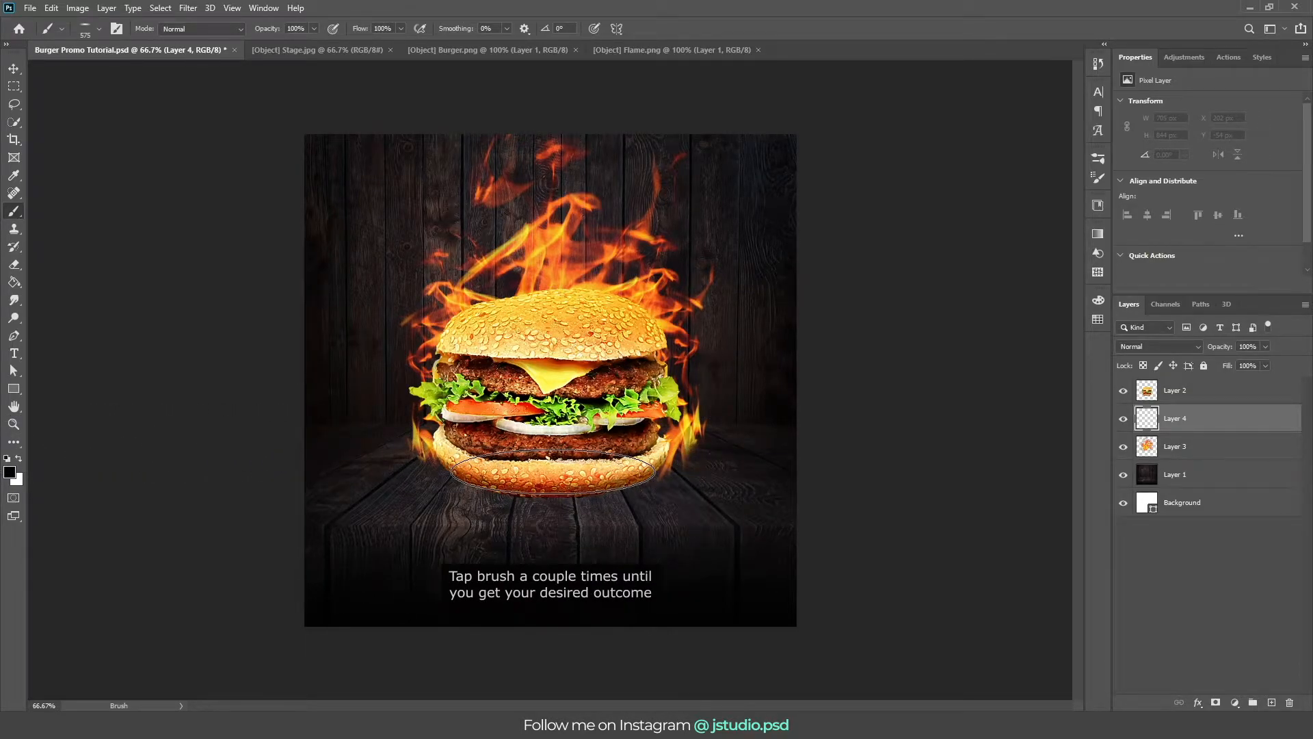
{"action": "left_click", "coordinate": [552, 472]}
{"action": "left_click", "coordinate": [553, 472]}
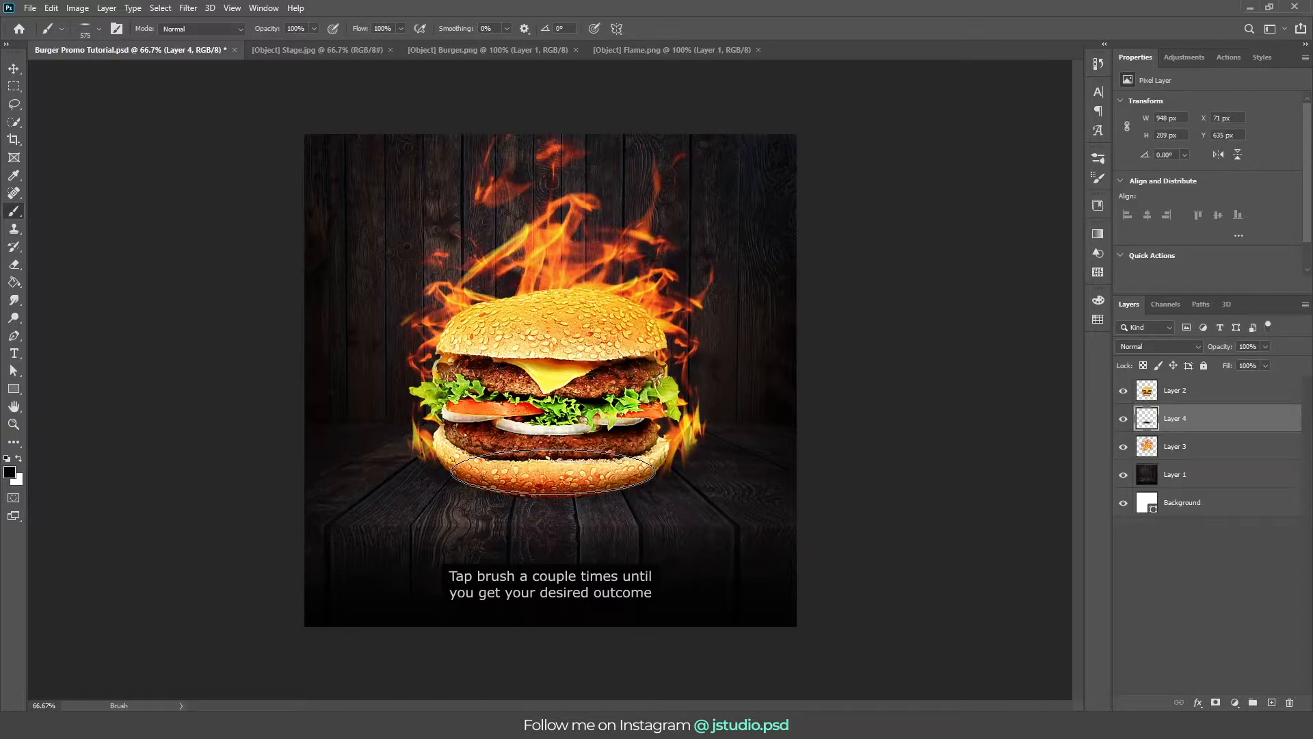
Transform the shadow by reducing its height to about 77% and narrowing its upper edge in perspective.
{"action": "key", "text": "v"}
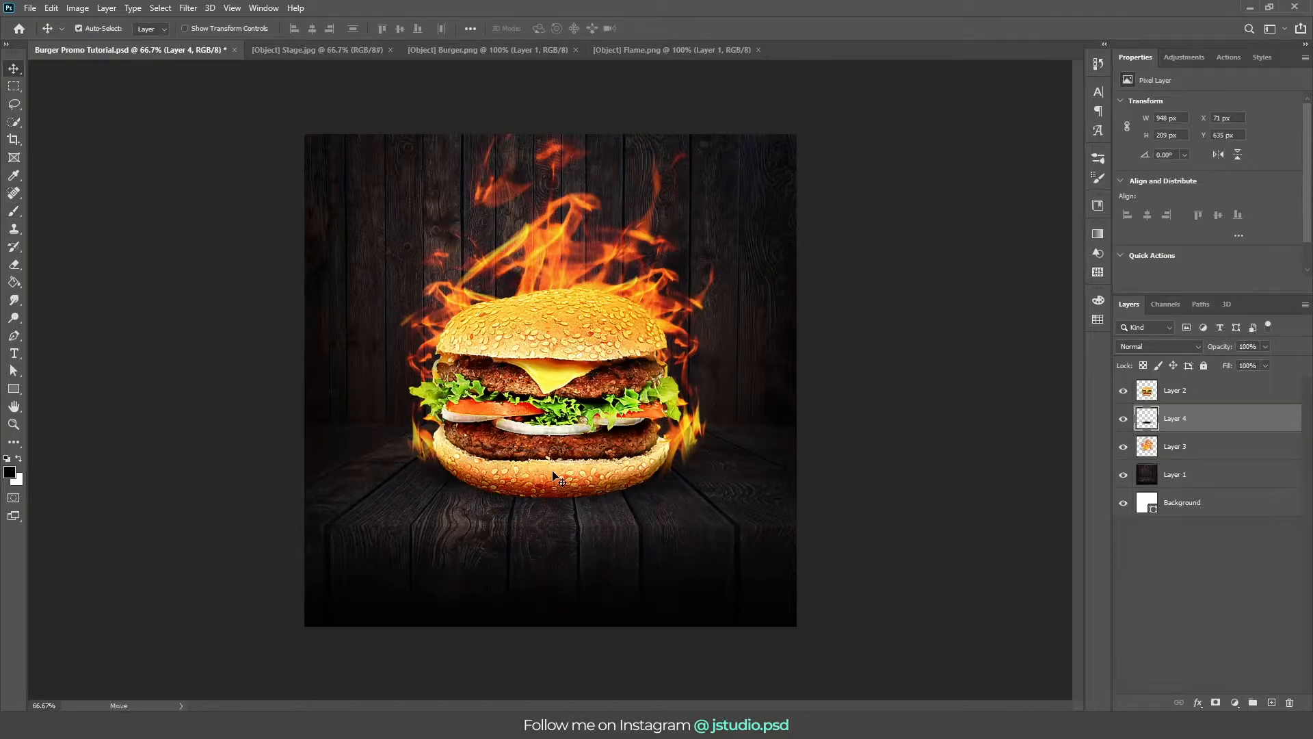
{"action": "key", "text": "ctrl+t"}
{"action": "left_click_drag", "start_coordinate": [552, 423], "coordinate": [554, 445]}
{"action": "left_click_drag", "start_coordinate": [767, 445], "coordinate": [755, 447]}
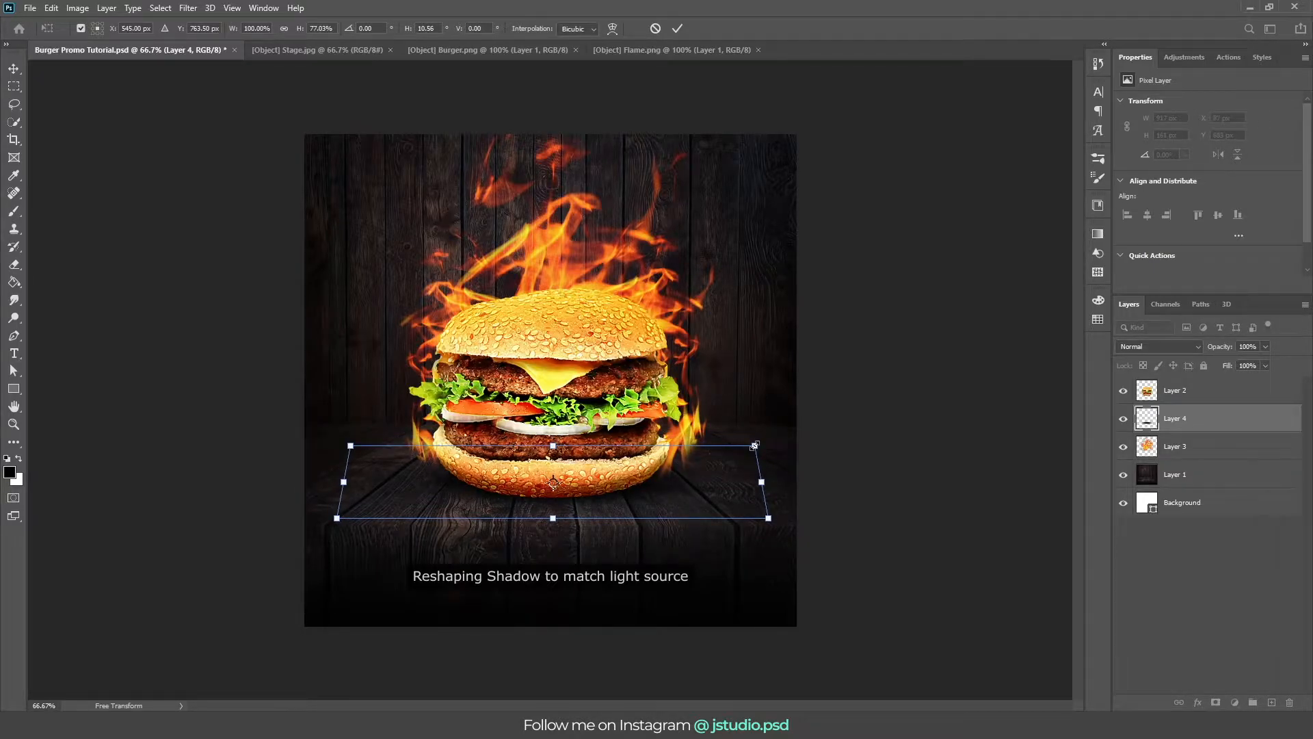
{"action": "key", "text": "Return"}
Add a new layer above the burger layer and prepare the 575 px smoke brush with white as the foreground color.
{"action": "left_click", "coordinate": [1179, 391]}
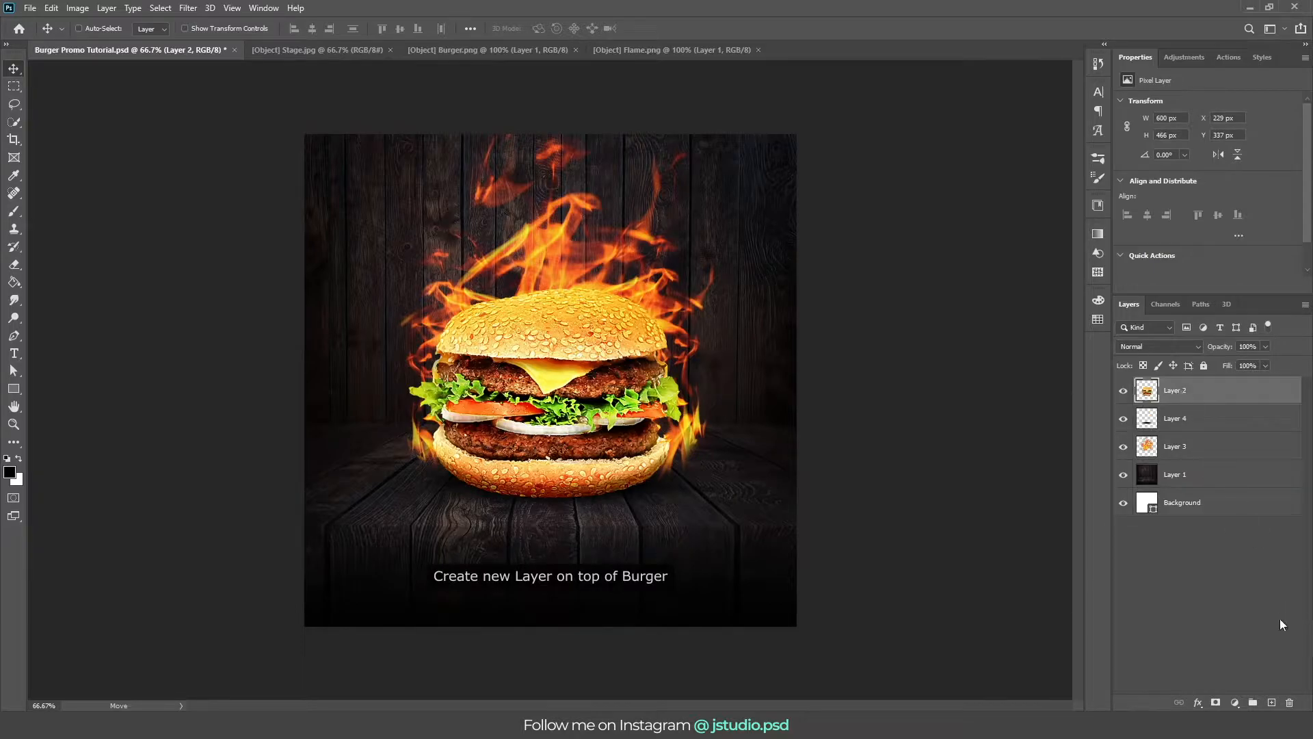
{"action": "left_click", "coordinate": [1272, 703]}
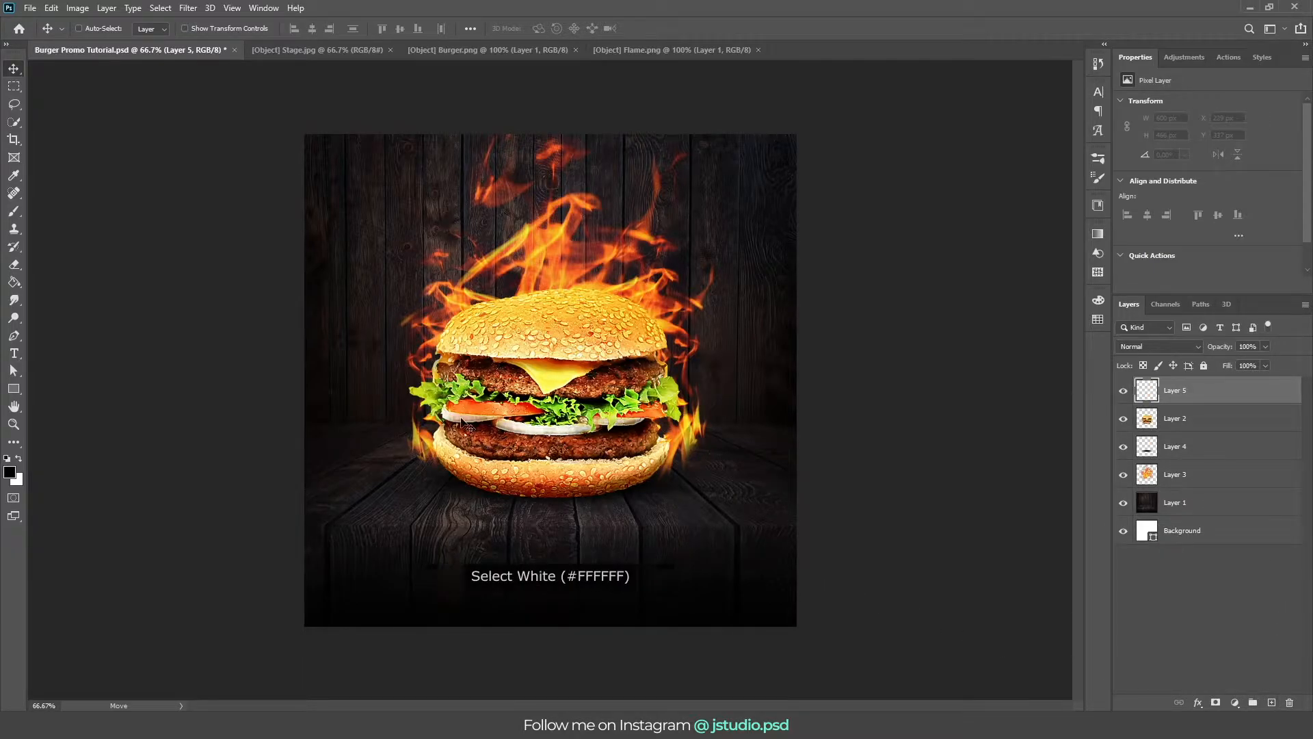
{"action": "left_click", "coordinate": [19, 459]}
{"action": "key", "text": "b"}
{"action": "right_click", "coordinate": [527, 418]}
{"action": "left_click", "coordinate": [571, 540]}
{"action": "key", "text": "Return"}
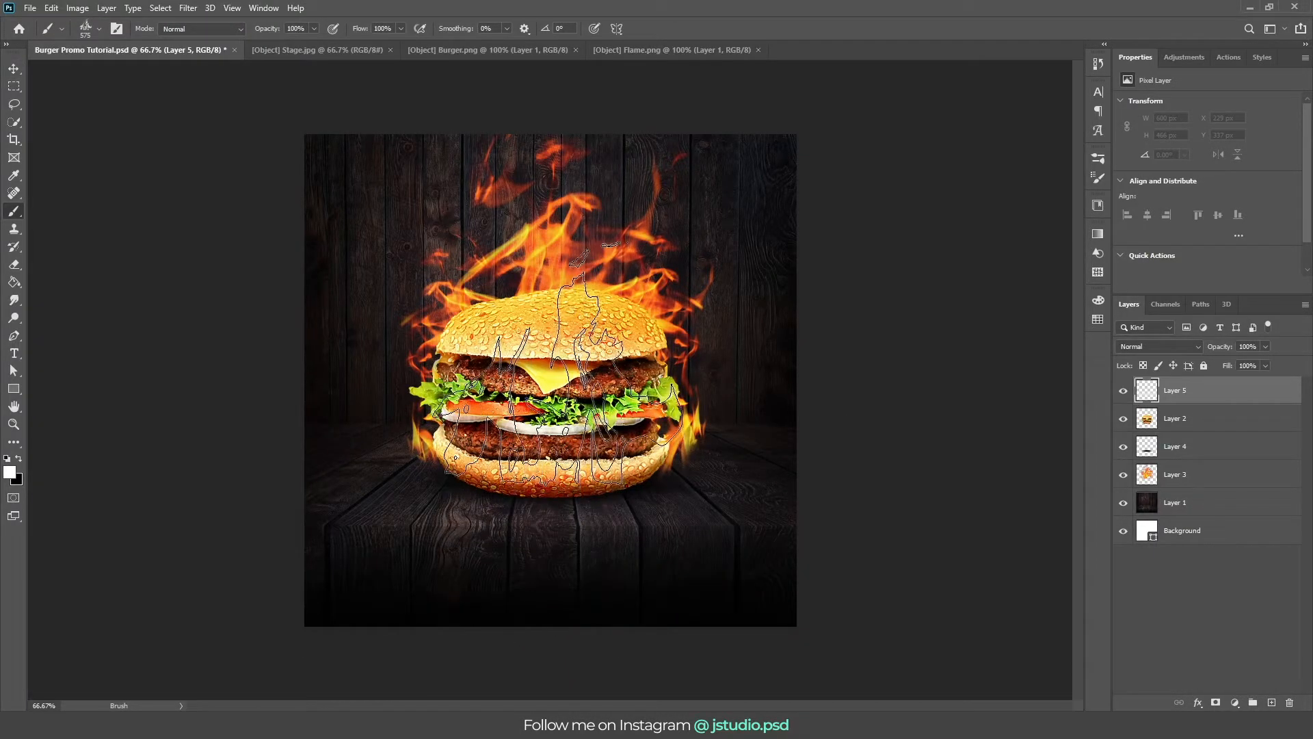
Stamp white smoke once over the burger and set the smoke layer's opacity to 40%.
{"action": "left_click", "coordinate": [558, 344]}
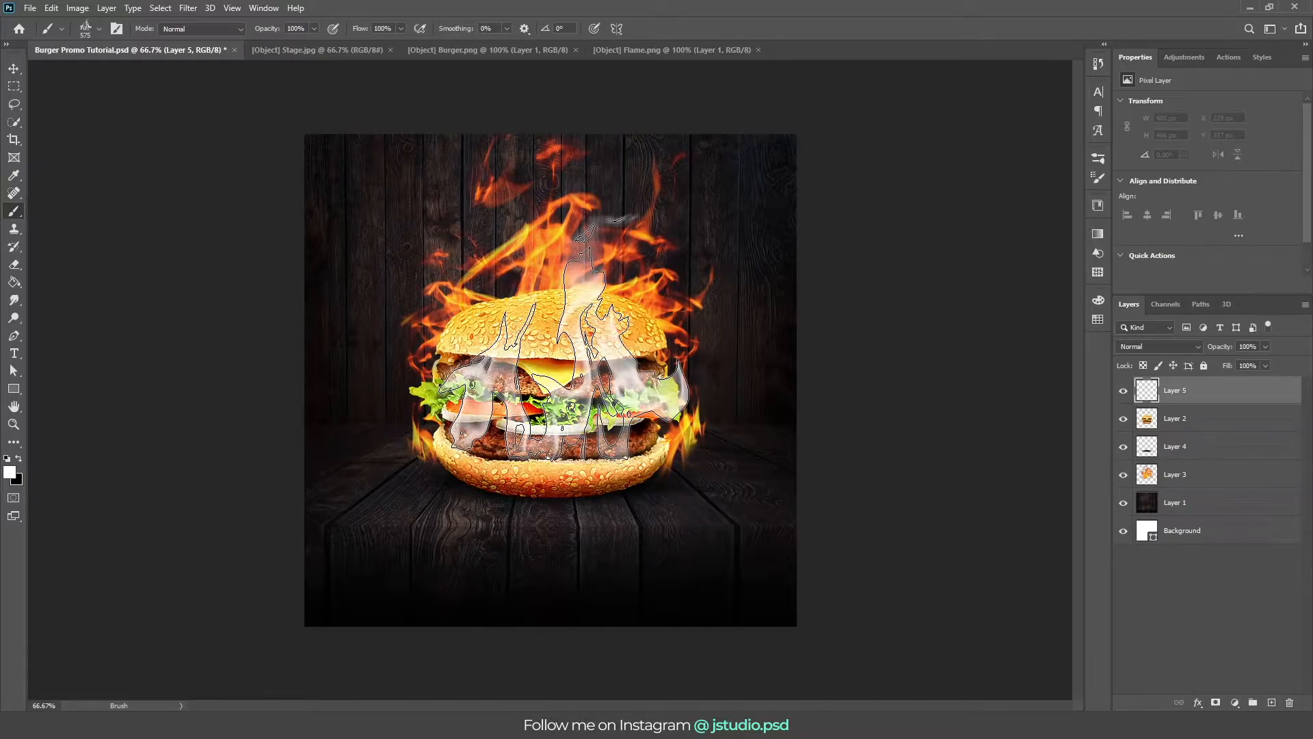
{"action": "key", "text": "v"}
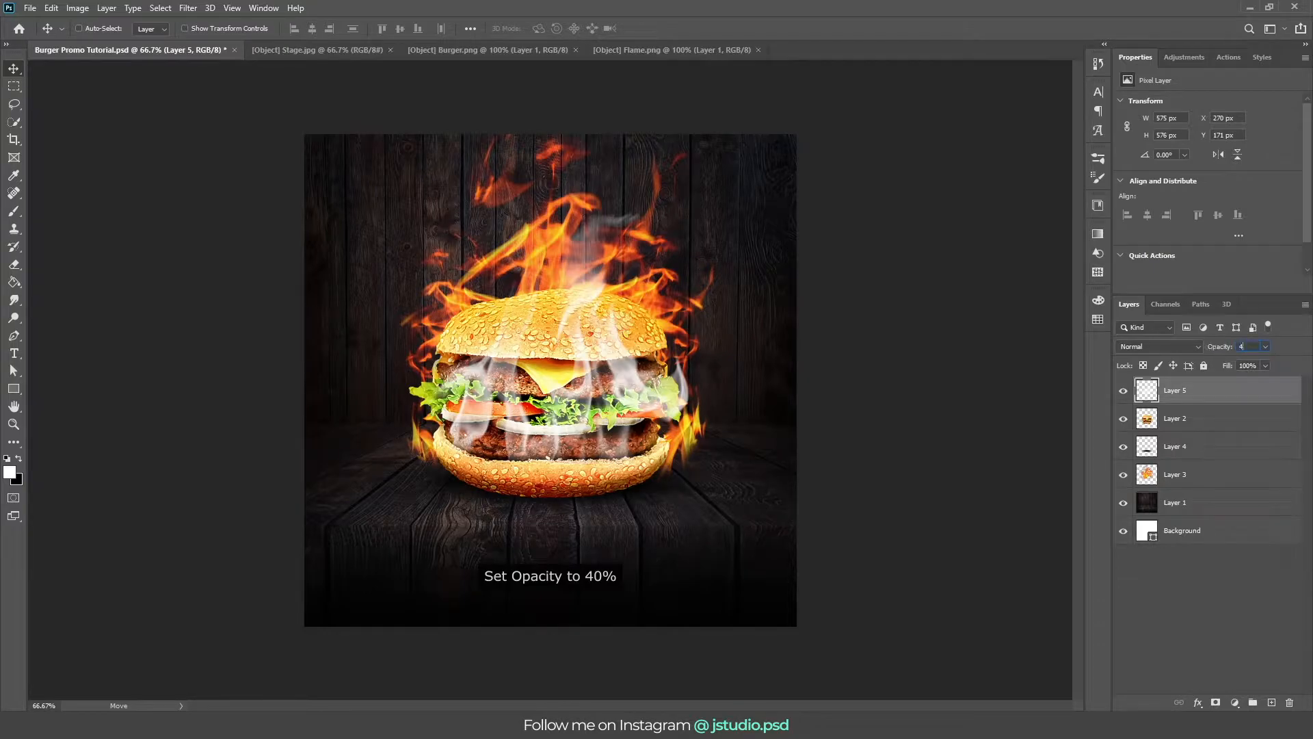
{"action": "type", "text": "40"}
{"action": "key", "text": "Return"}
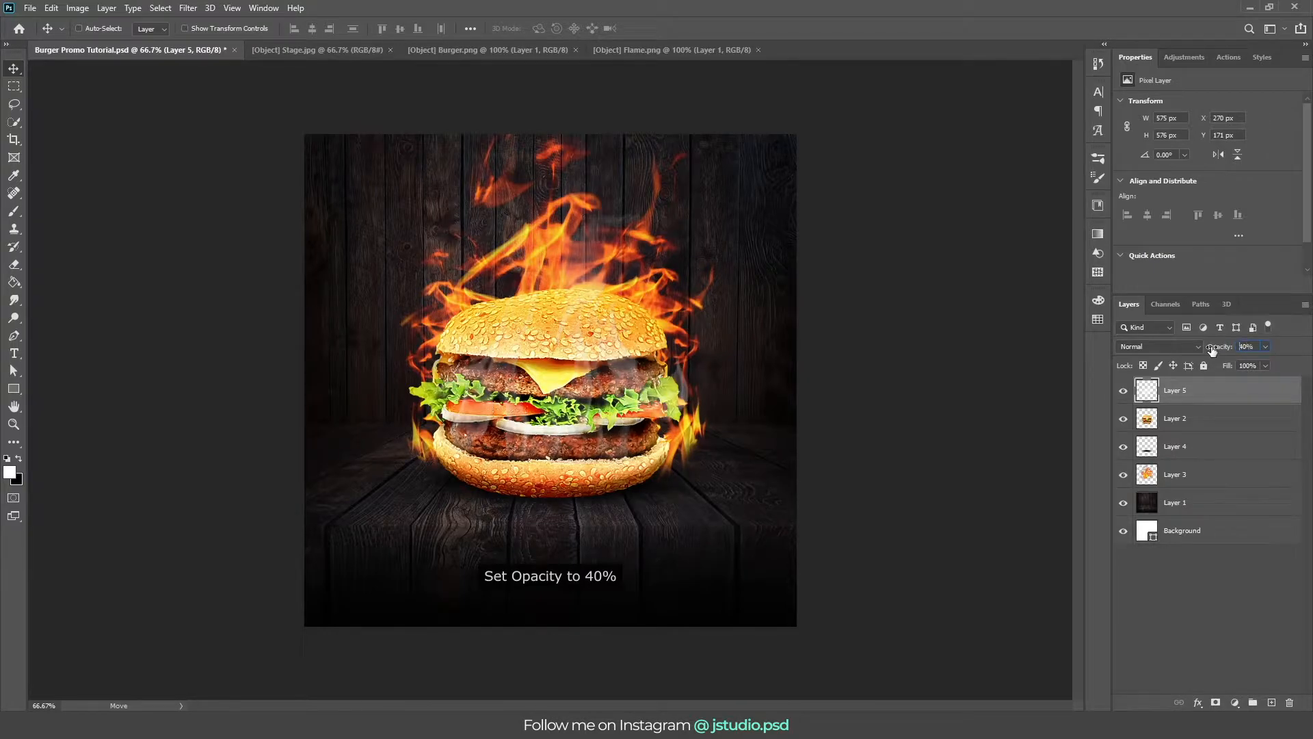
Group the smoke, burger, shadow and flame layers and name the group Burger.
{"action": "left_click", "coordinate": [1196, 474], "text": "shift"}
{"action": "key", "text": "ctrl+g"}
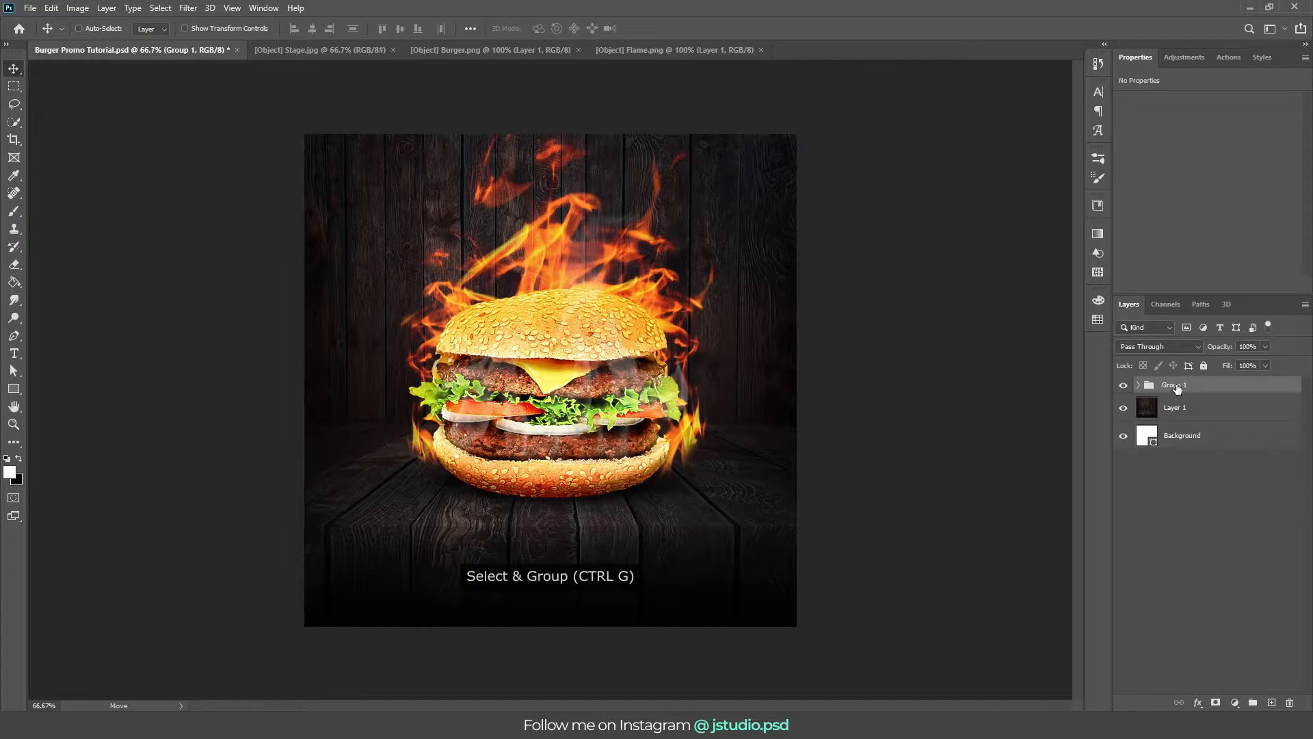
{"action": "double_click", "coordinate": [1175, 385]}
{"action": "key", "text": "Return"}
Delete the white Background layer and place Layer 1 in a new group named Background.
{"action": "left_click", "coordinate": [1176, 437]}
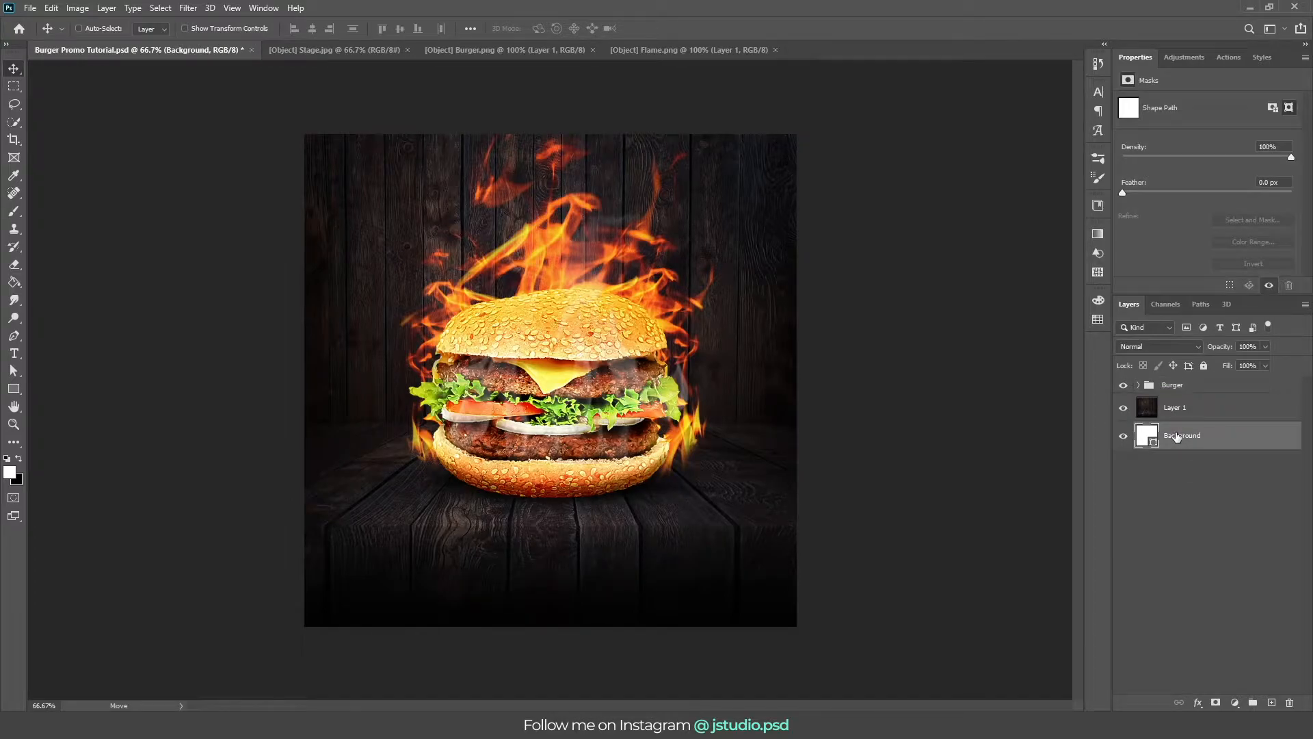
{"action": "key", "text": "Delete"}
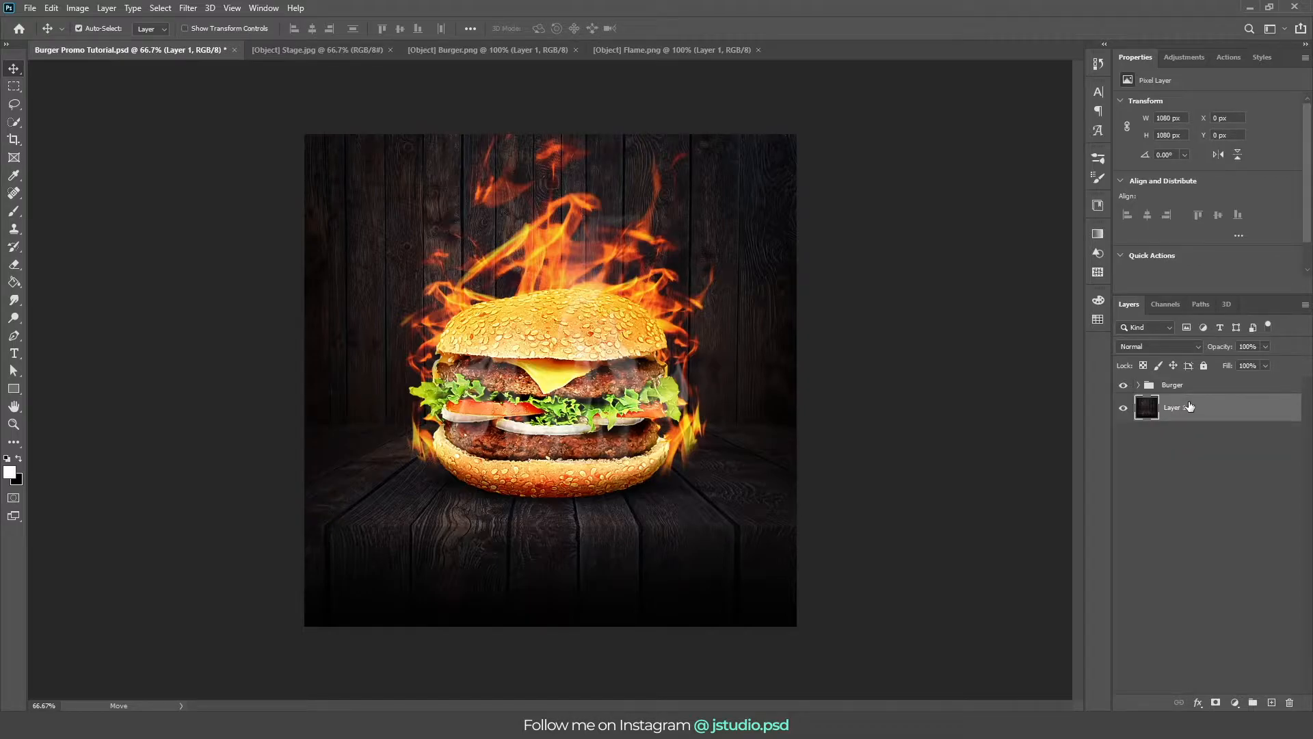
{"action": "key", "text": "ctrl+g"}
{"action": "double_click", "coordinate": [1175, 401]}
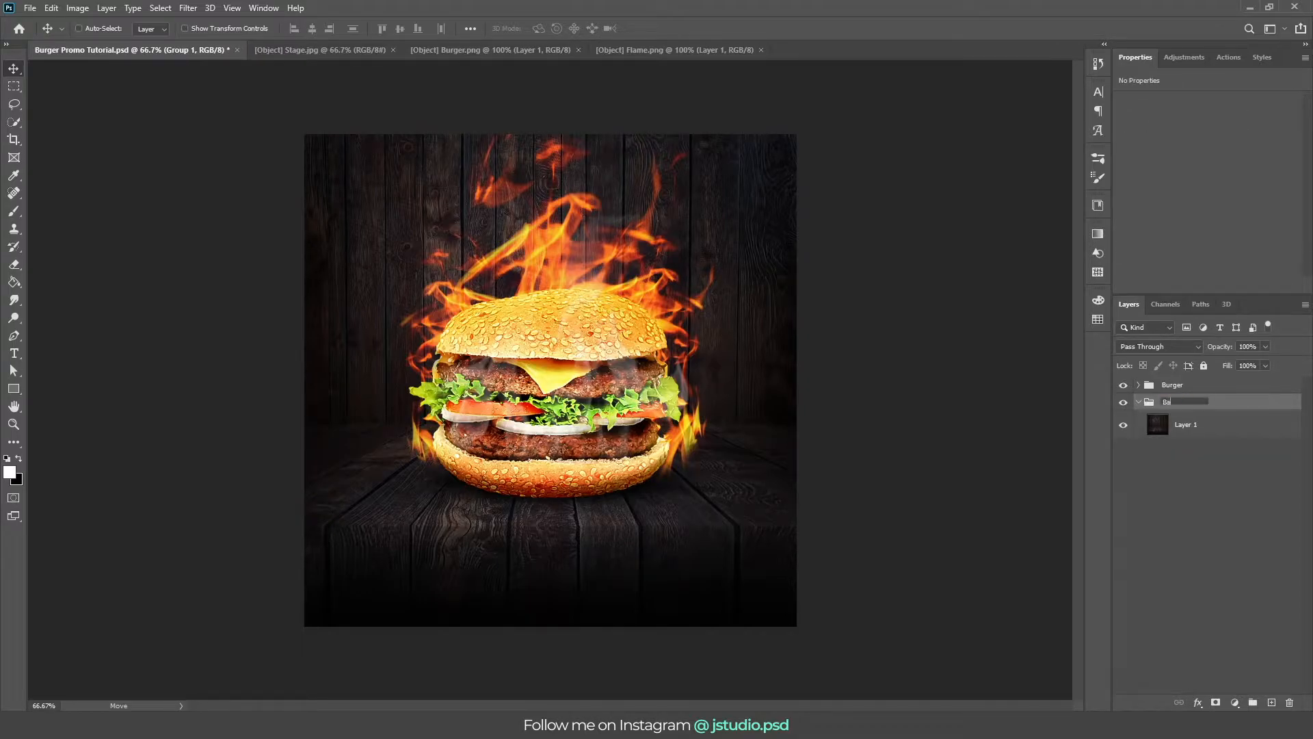
{"action": "type", "text": "Background"}
{"action": "key", "text": "Return"}
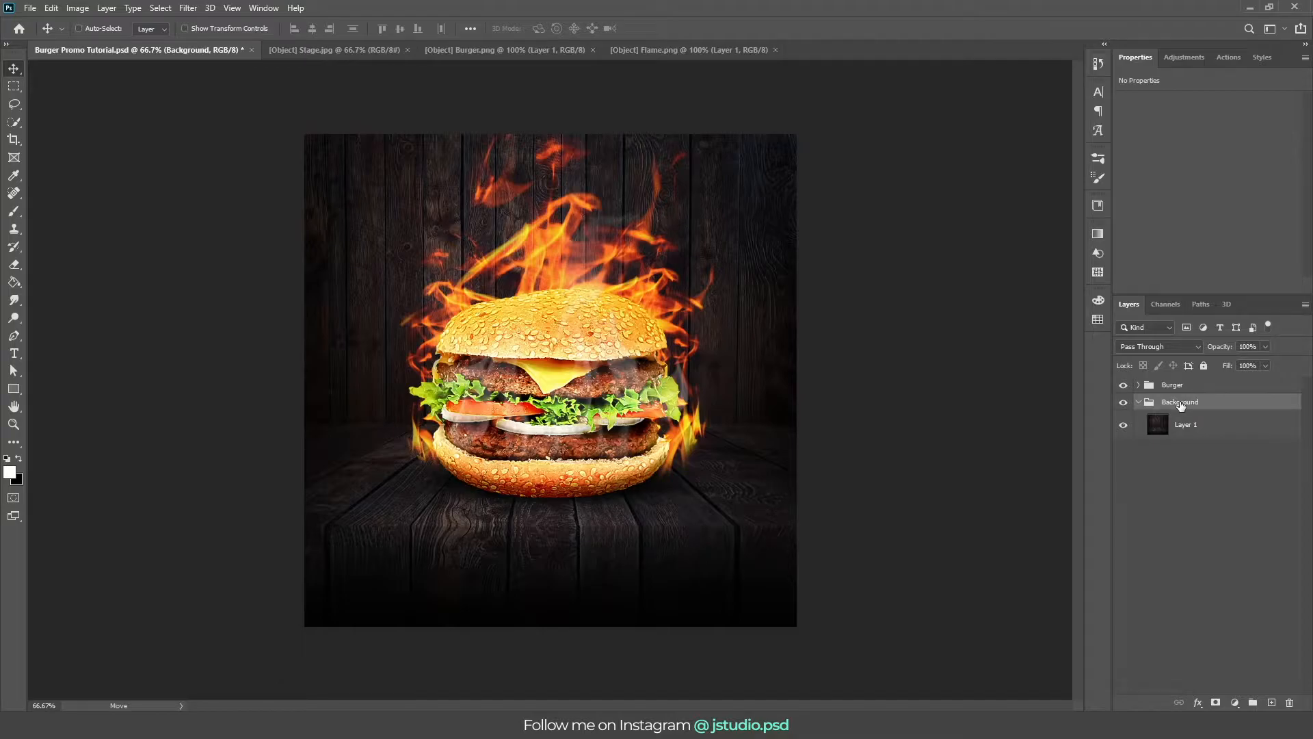
Close the Flame, Burger and Stage source documents.
{"action": "left_click", "coordinate": [774, 50]}
{"action": "left_click", "coordinate": [592, 50]}
{"action": "left_click", "coordinate": [407, 50]}
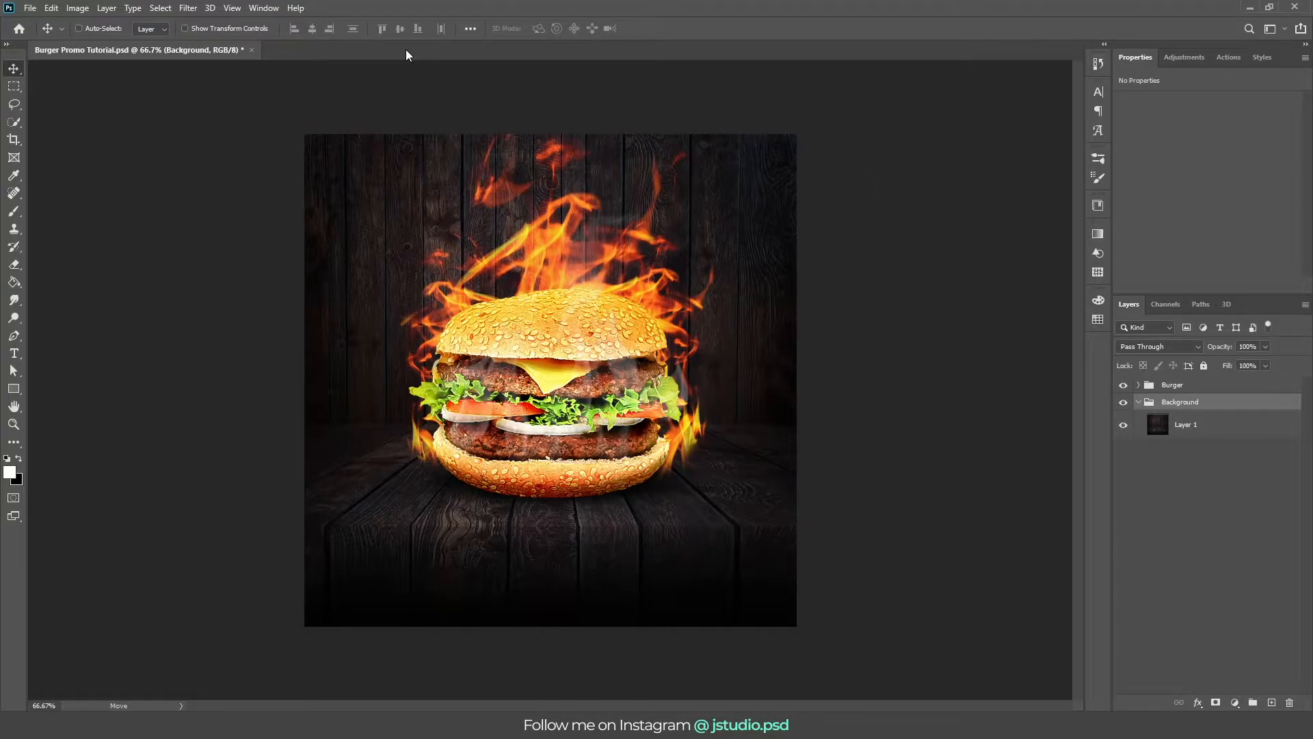
Add a new layer above Layer 1 with Color Dodge blend mode, 70% fill opacity and Transparency Shapes Layer disabled.
{"action": "left_click", "coordinate": [1196, 426]}
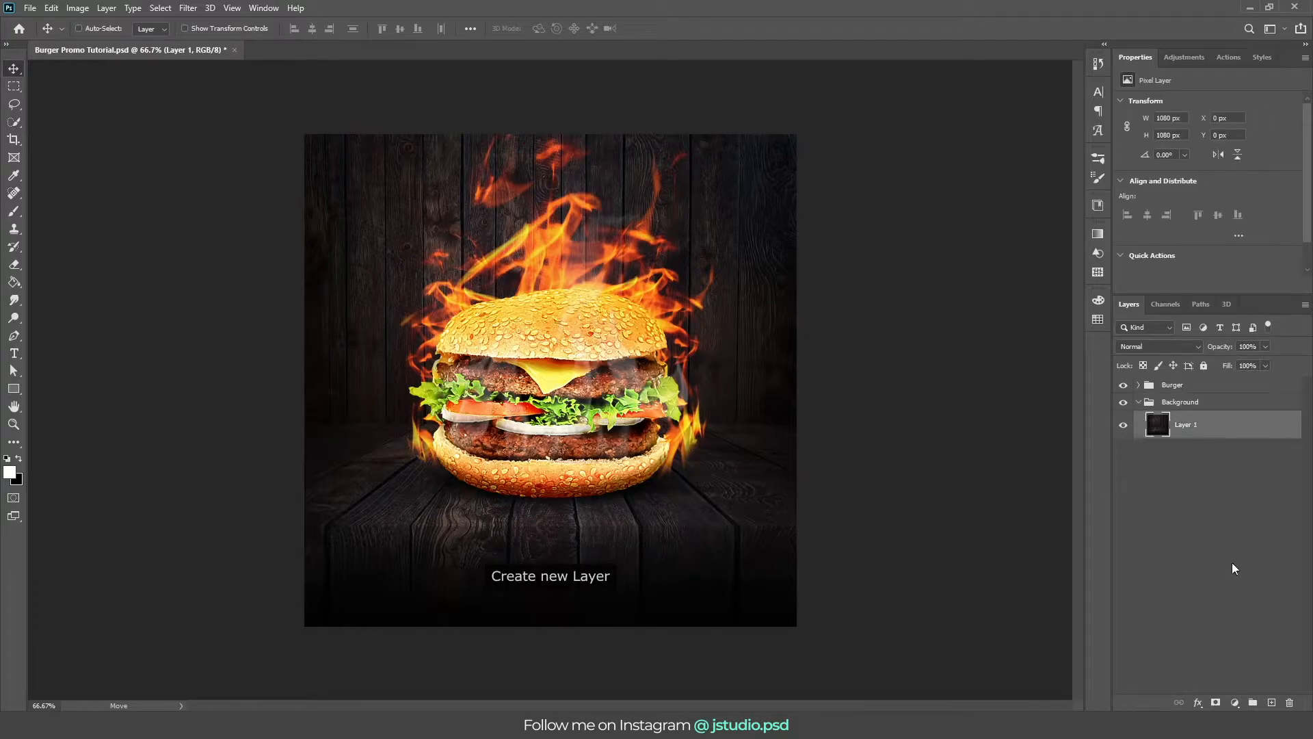
{"action": "left_click", "coordinate": [1273, 702]}
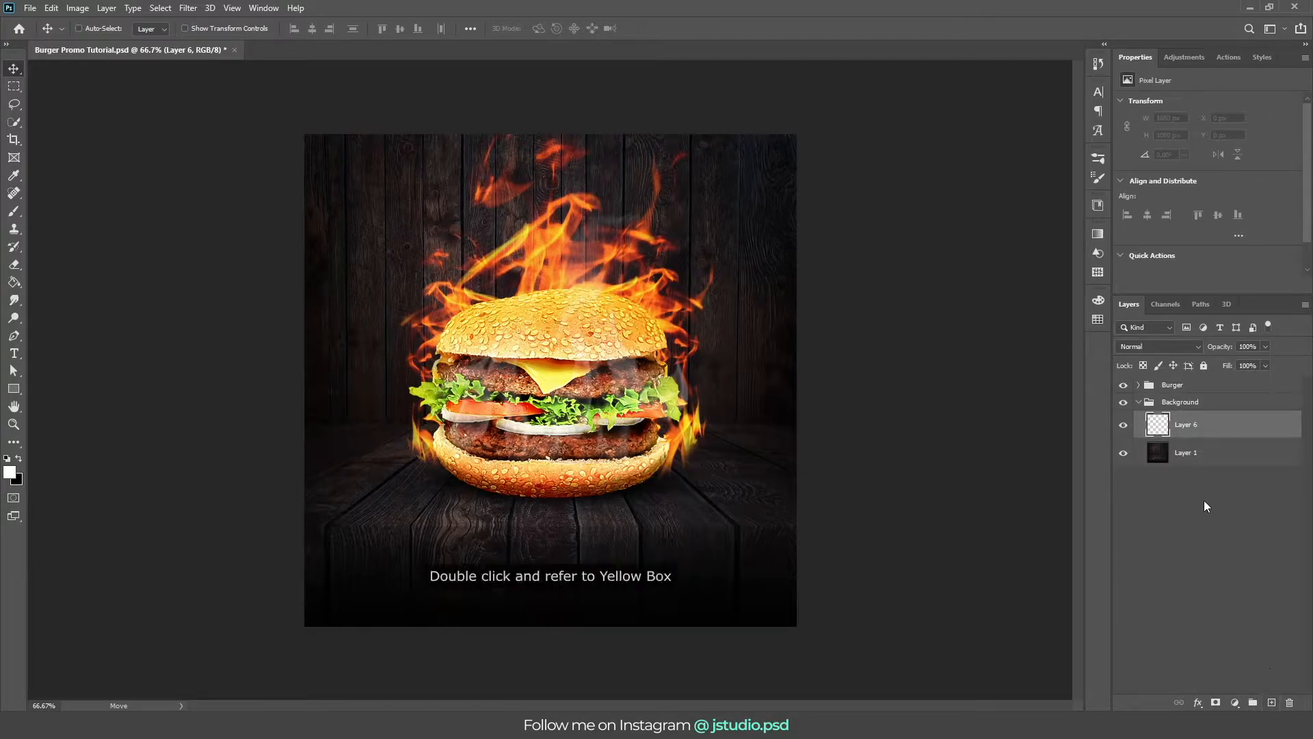
{"action": "double_click", "coordinate": [1210, 428]}
{"action": "left_click", "coordinate": [1090, 157]}
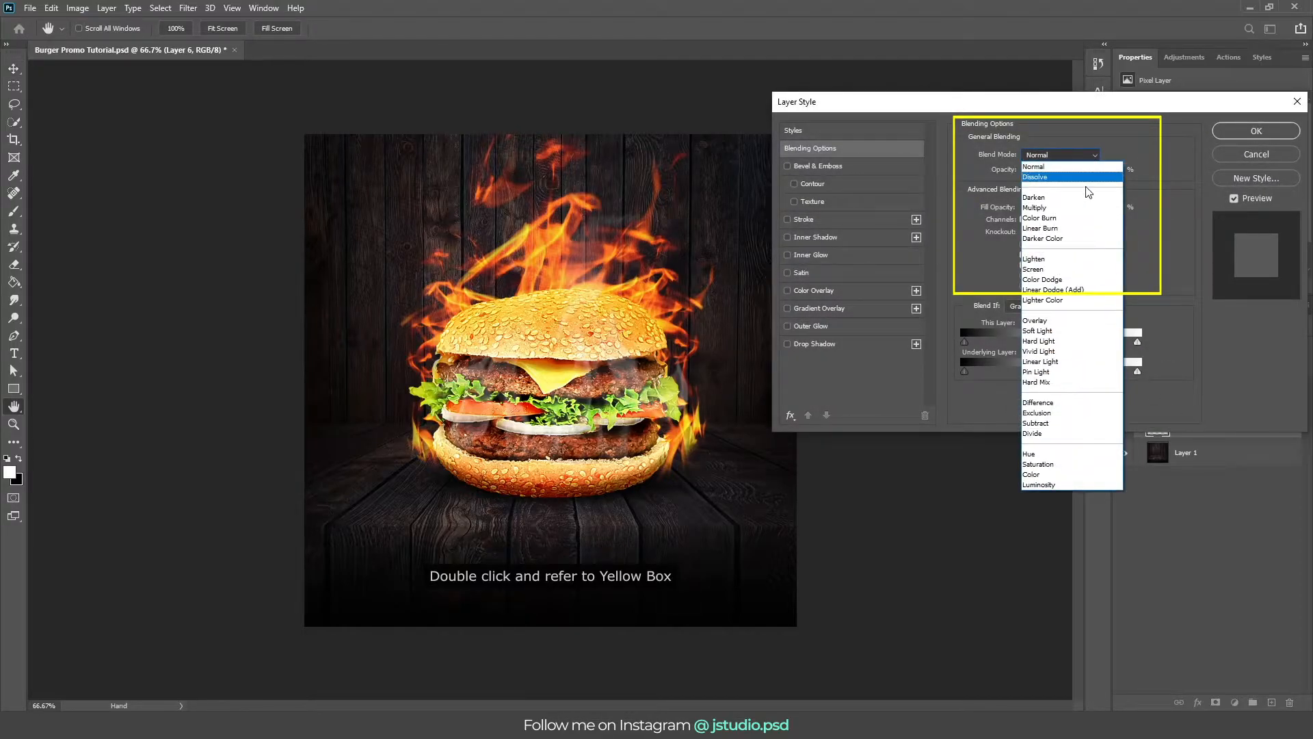
{"action": "left_click", "coordinate": [1069, 280]}
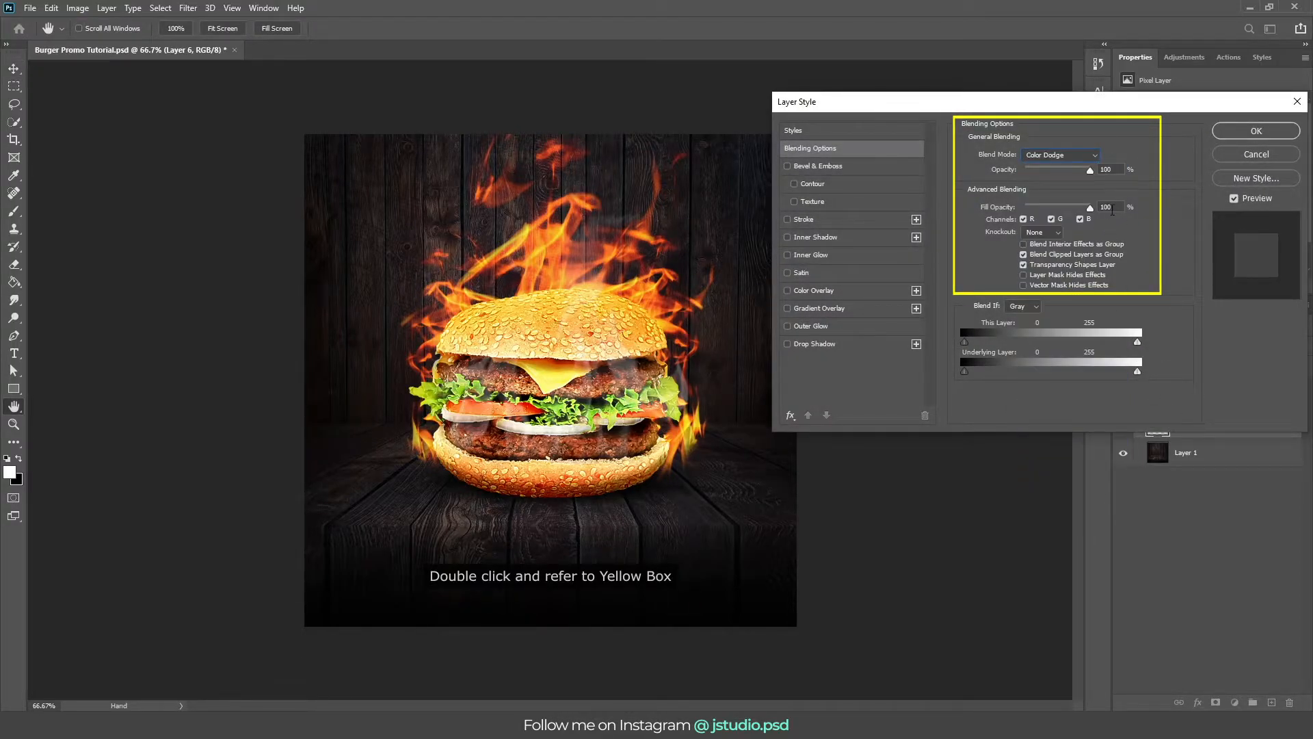
{"action": "type", "text": "70"}
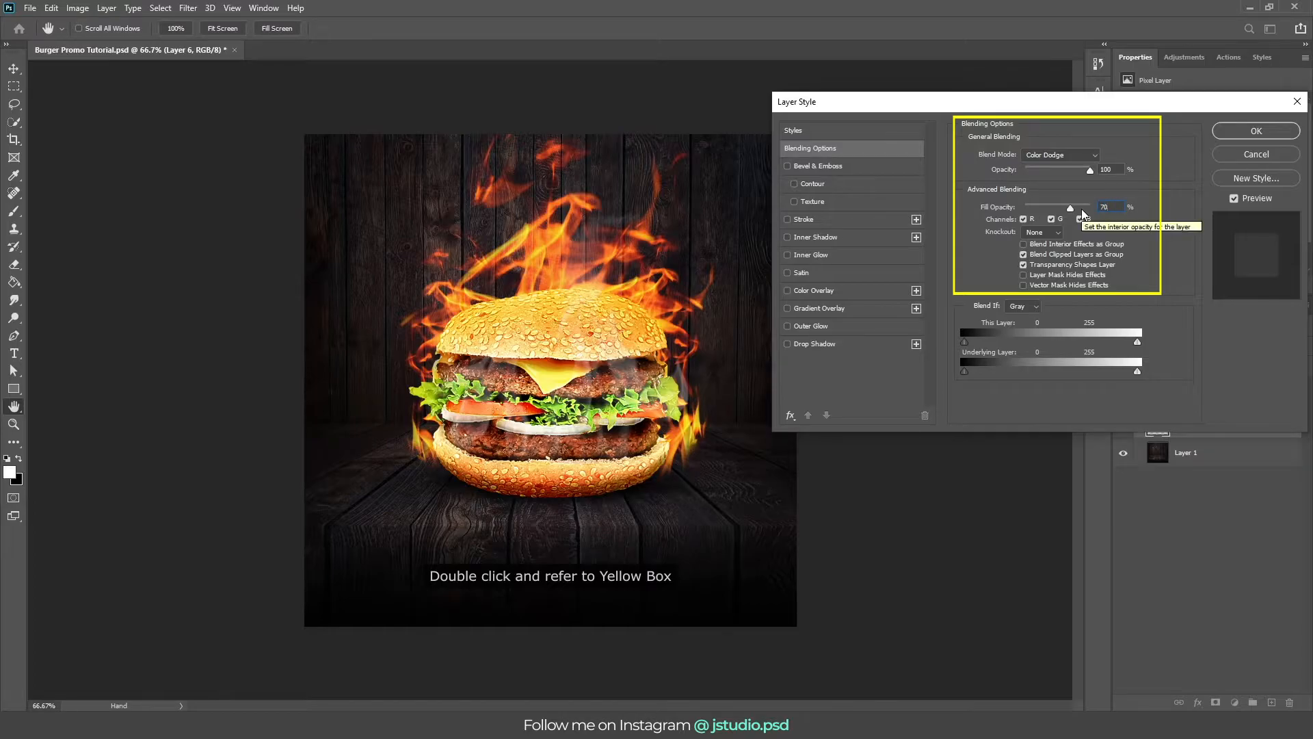
{"action": "left_click", "coordinate": [1024, 266]}
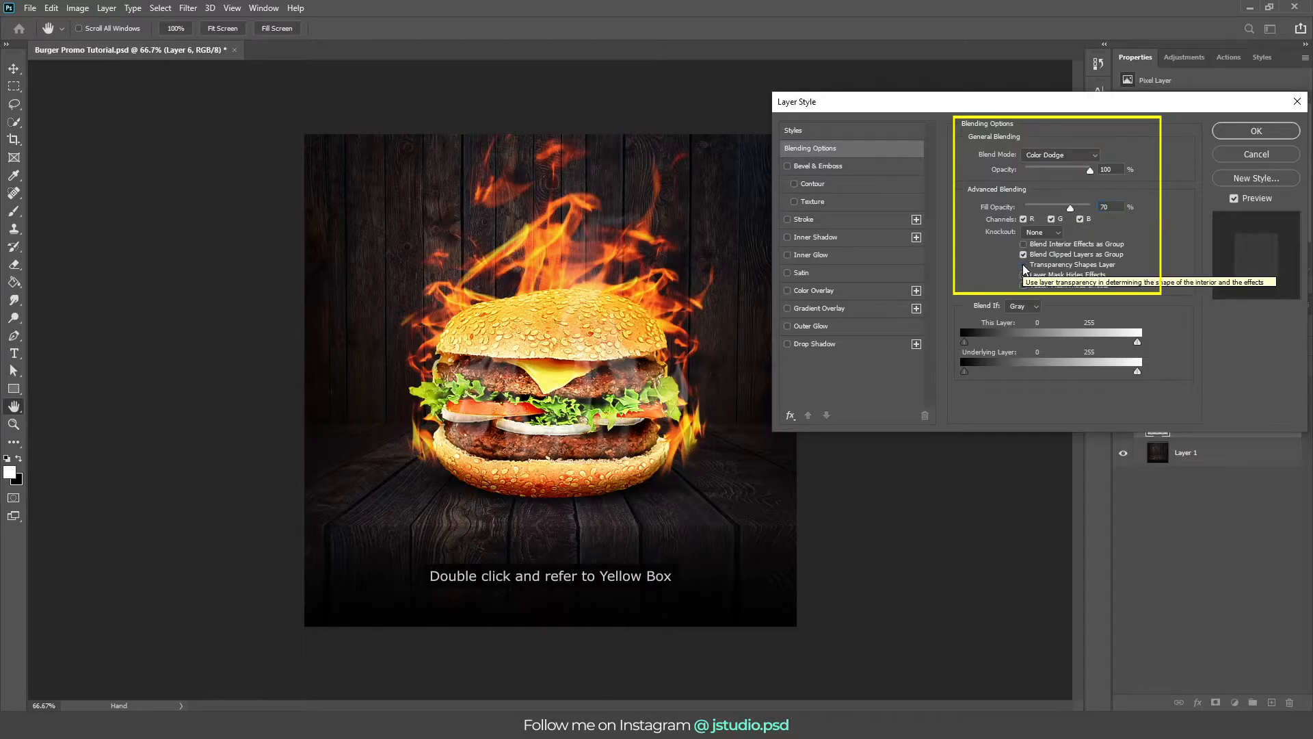
{"action": "left_click", "coordinate": [1241, 132]}
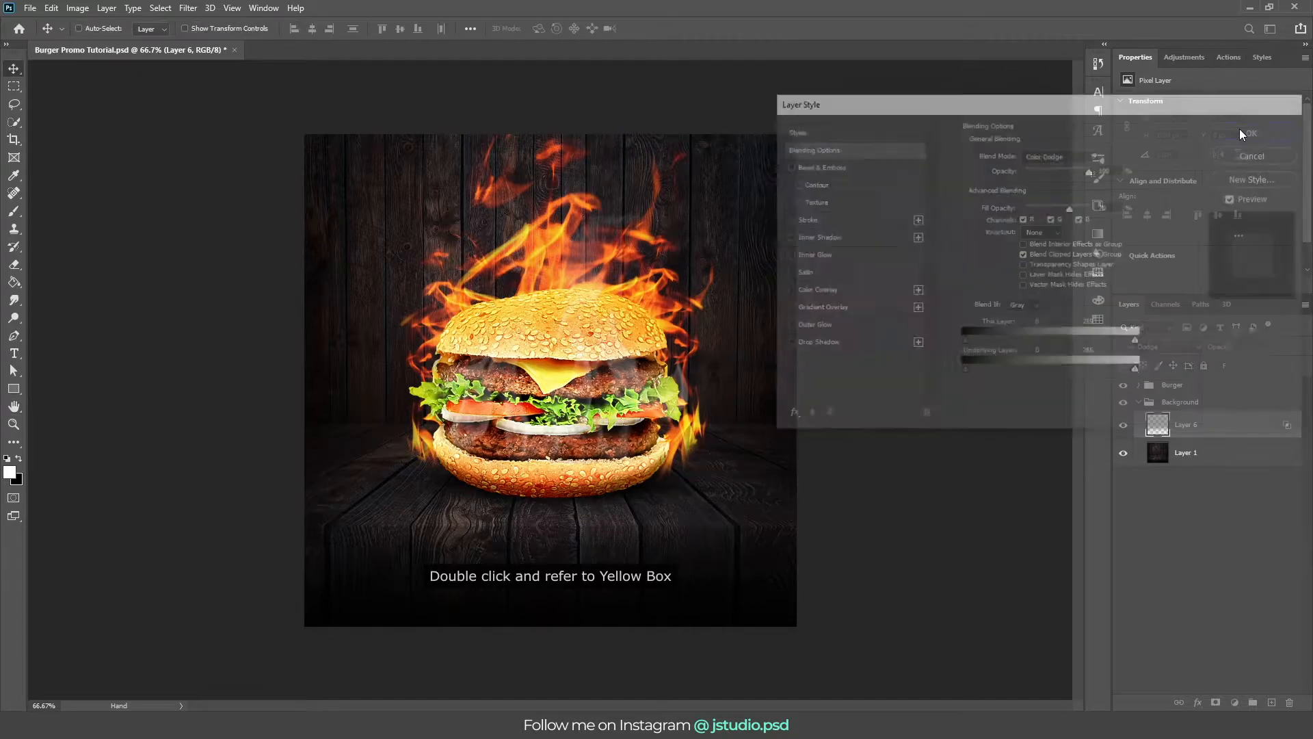
Set the foreground color to orange f37021.
{"action": "left_click", "coordinate": [10, 471]}
{"action": "type", "text": "f37021"}
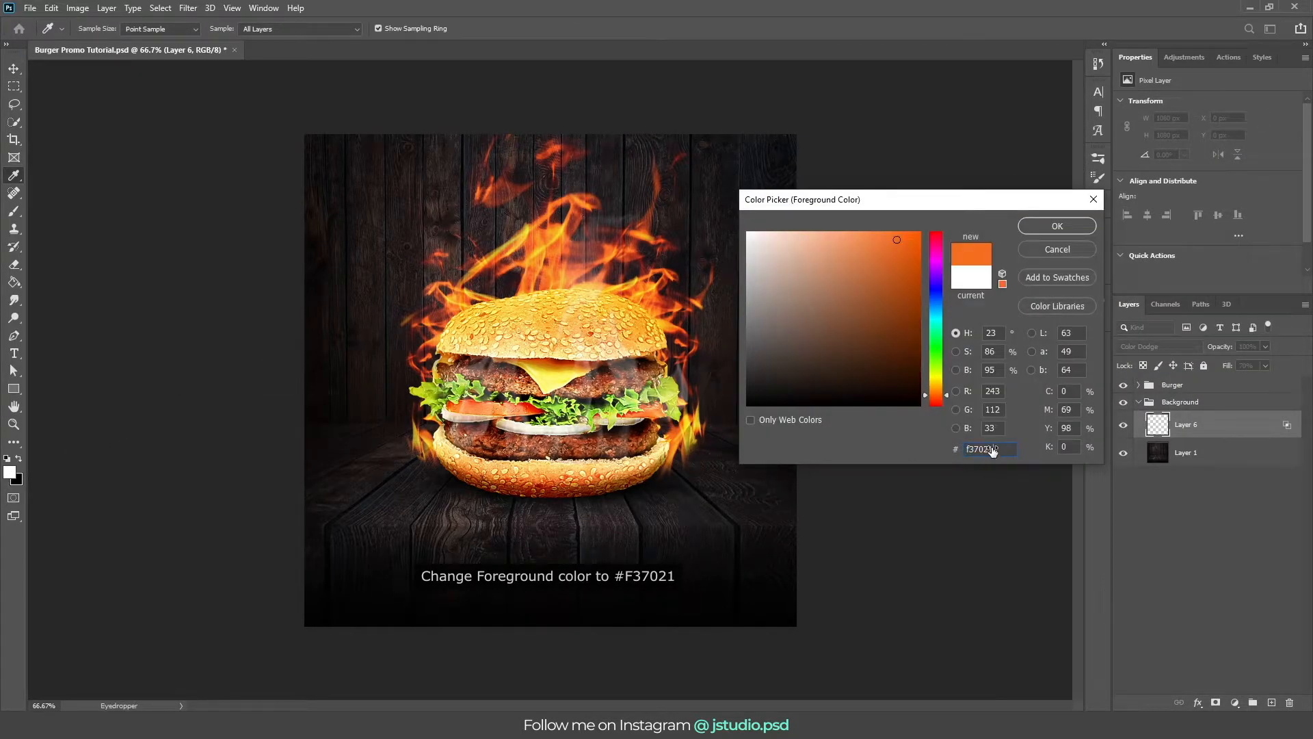
{"action": "left_click", "coordinate": [1050, 226]}
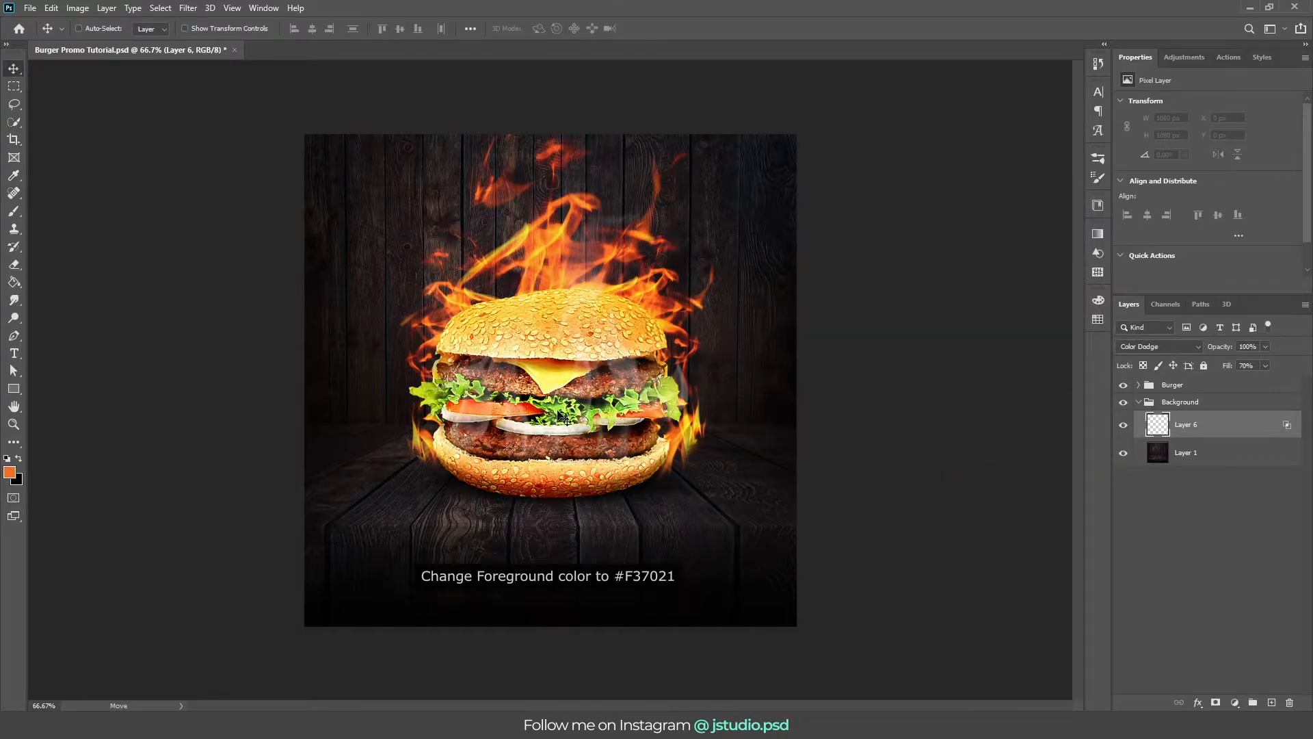
Set up a Soft Round brush at 800 px for painting on Layer 6.
{"action": "key", "text": "b"}
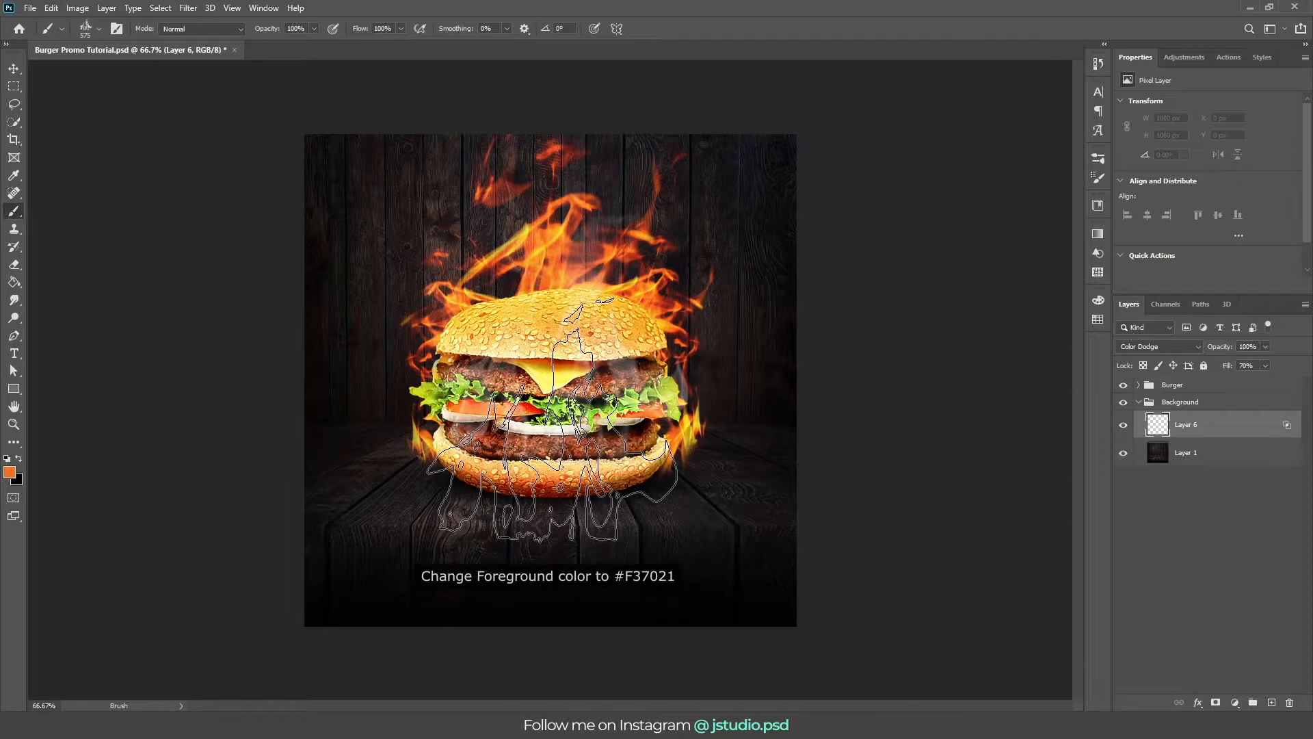
{"action": "right_click", "coordinate": [552, 422]}
{"action": "left_click", "coordinate": [593, 604]}
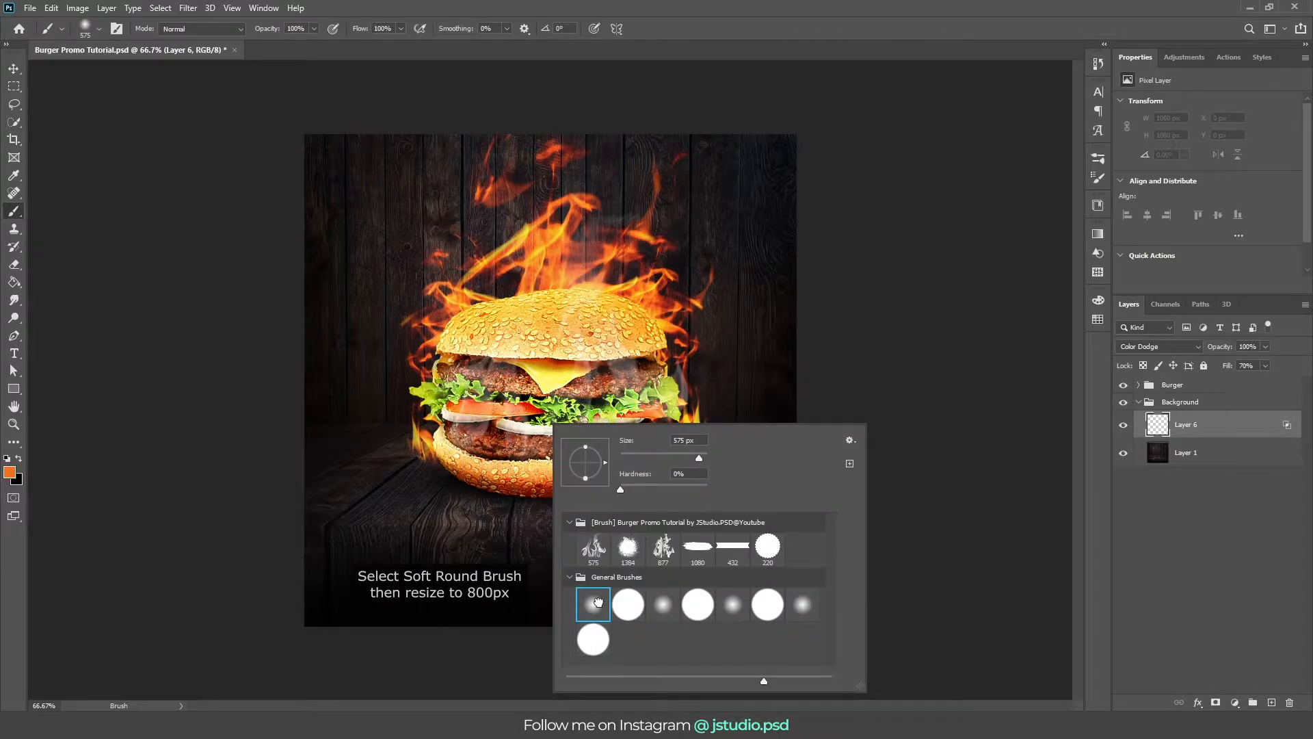
{"action": "left_click", "coordinate": [657, 440]}
{"action": "type", "text": "800"}
{"action": "key", "text": "Return"}
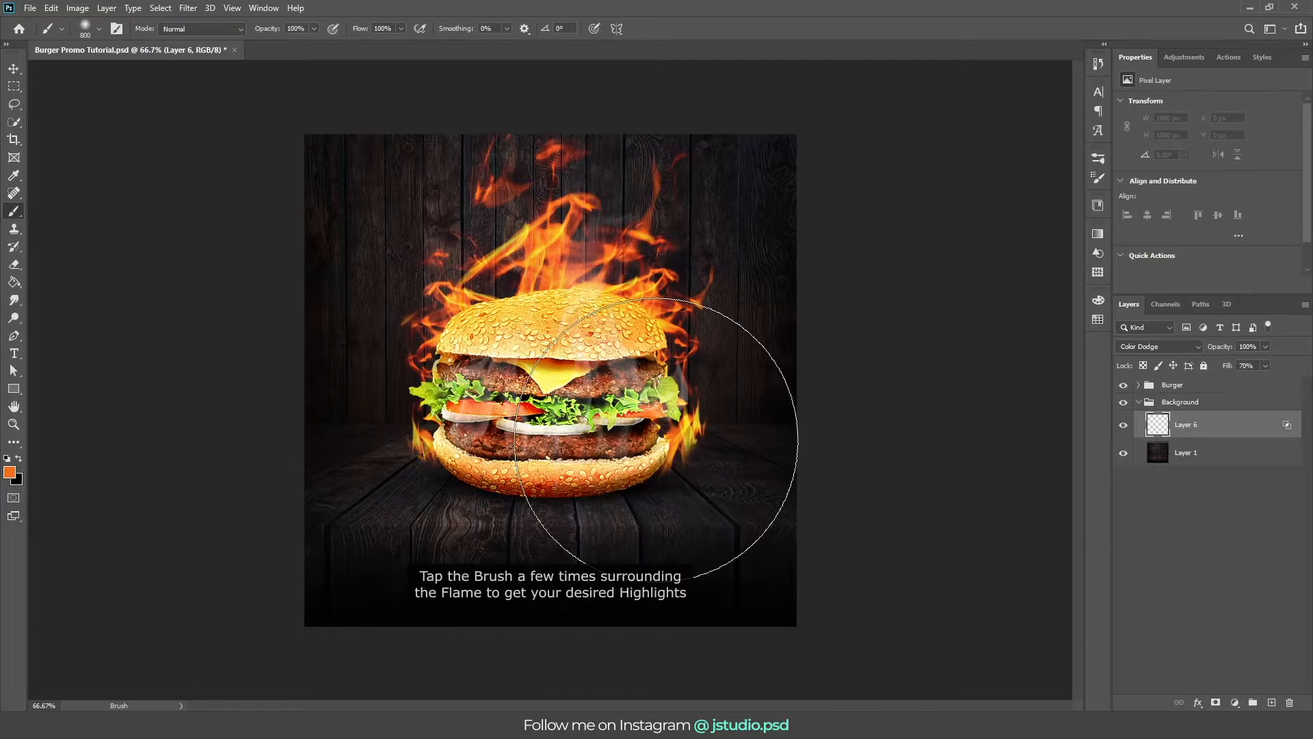
Paint orange highlights over the burger, its sides and the flames on Layer 6, reducing the brush to about 623 px.
{"action": "left_click", "coordinate": [549, 370]}
{"action": "left_click", "coordinate": [550, 370]}
{"action": "left_click_drag", "start_coordinate": [549, 369], "coordinate": [514, 359]}
{"action": "left_click", "coordinate": [559, 216]}
{"action": "left_click", "coordinate": [447, 388]}
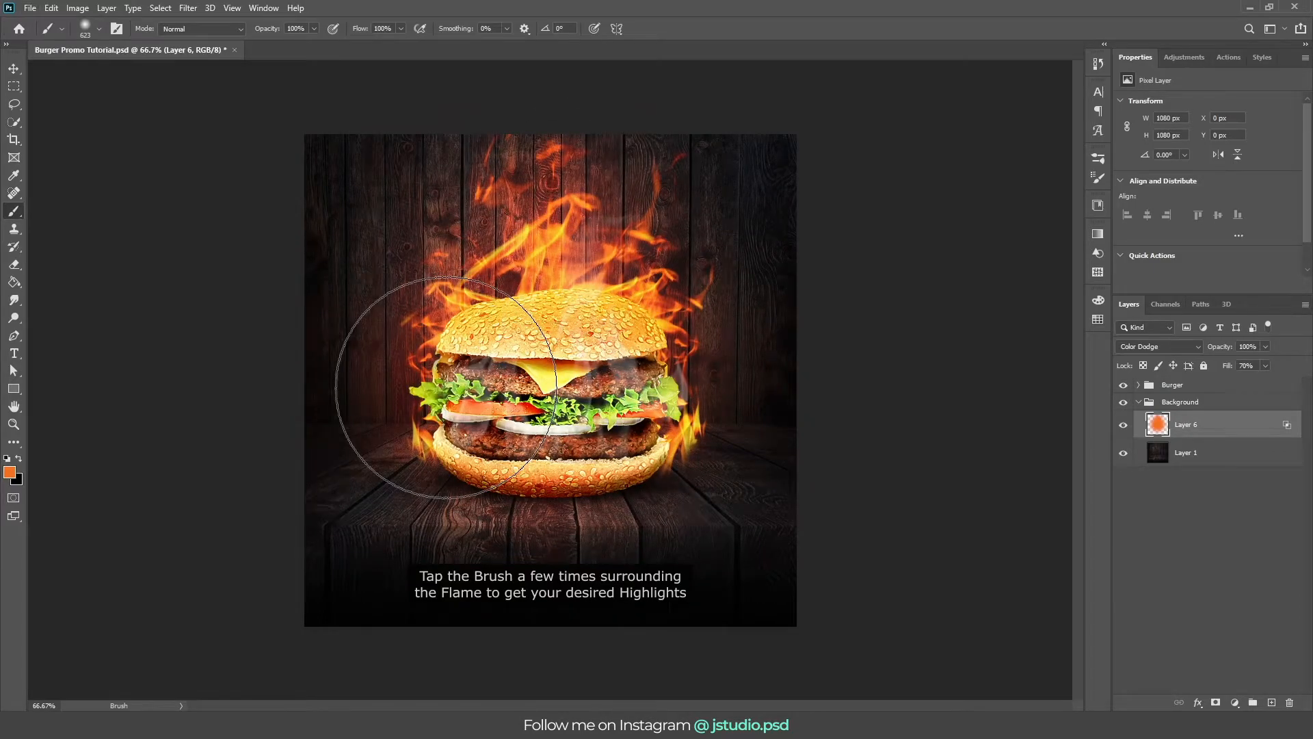
{"action": "left_click", "coordinate": [641, 386]}
{"action": "left_click", "coordinate": [643, 409]}
{"action": "left_click", "coordinate": [445, 394]}
{"action": "left_click", "coordinate": [552, 203]}
{"action": "key", "text": "v"}
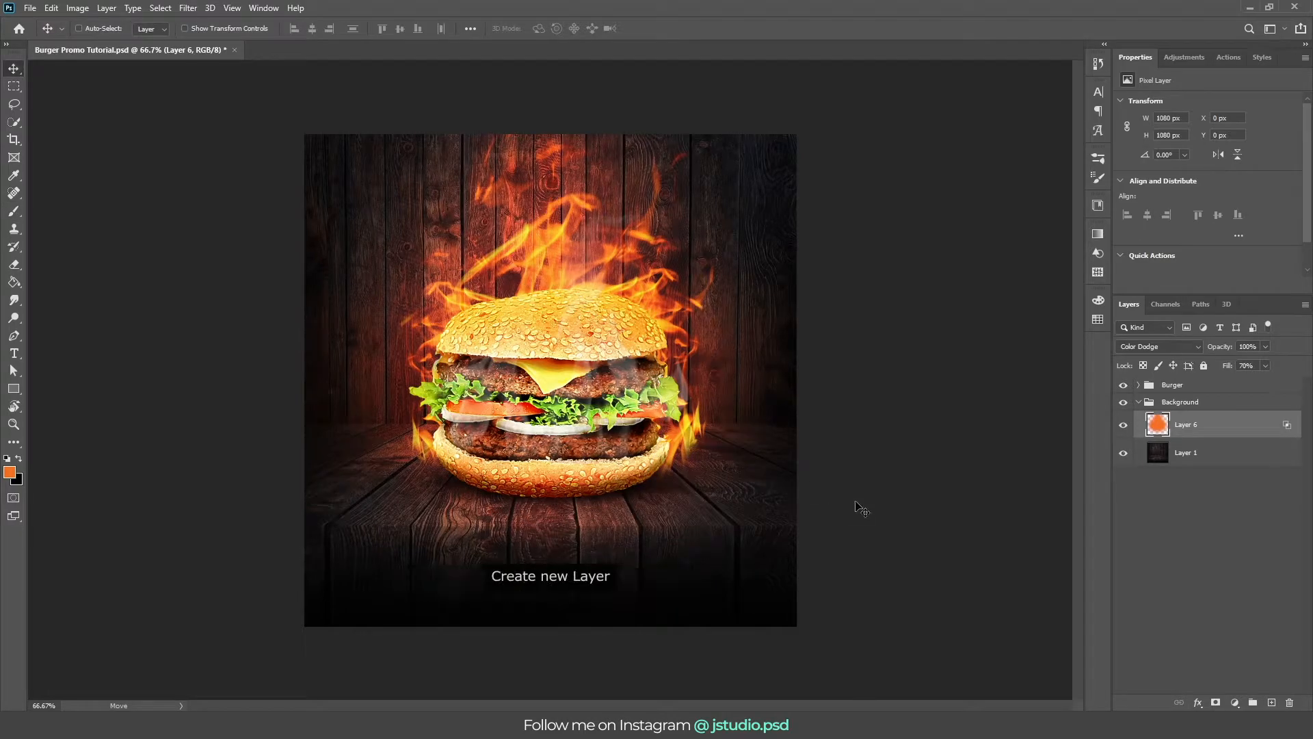
Add a new layer above Layer 6 with Overlay blend mode and 50% opacity, and duplicate it.
{"action": "left_click", "coordinate": [1270, 698]}
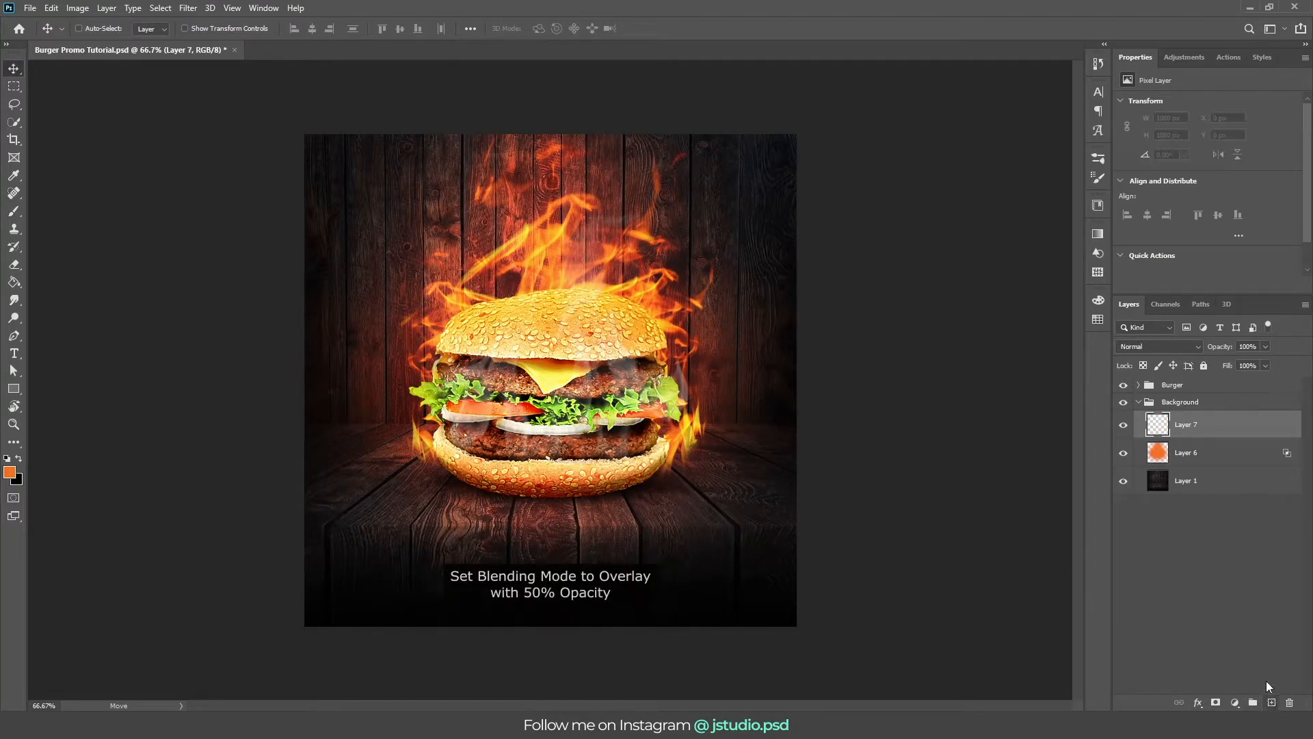
{"action": "left_click", "coordinate": [1159, 346]}
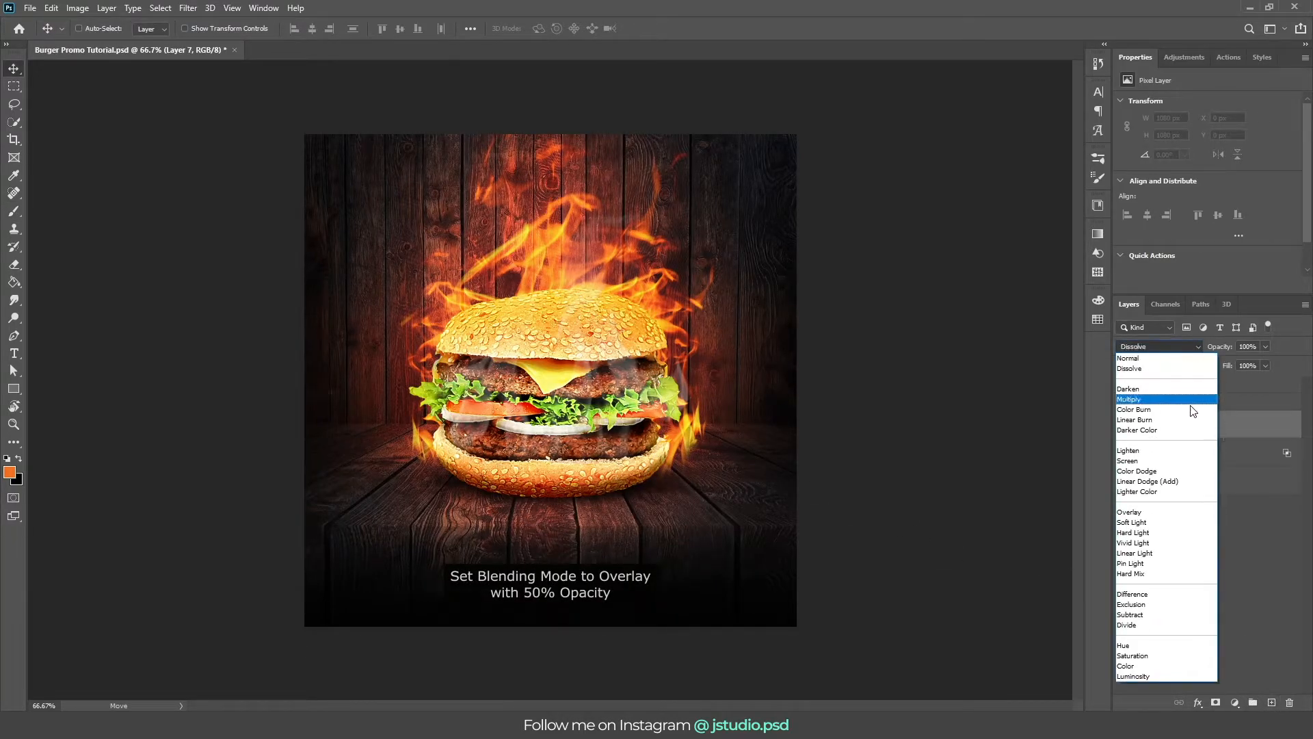
{"action": "left_click", "coordinate": [1174, 514]}
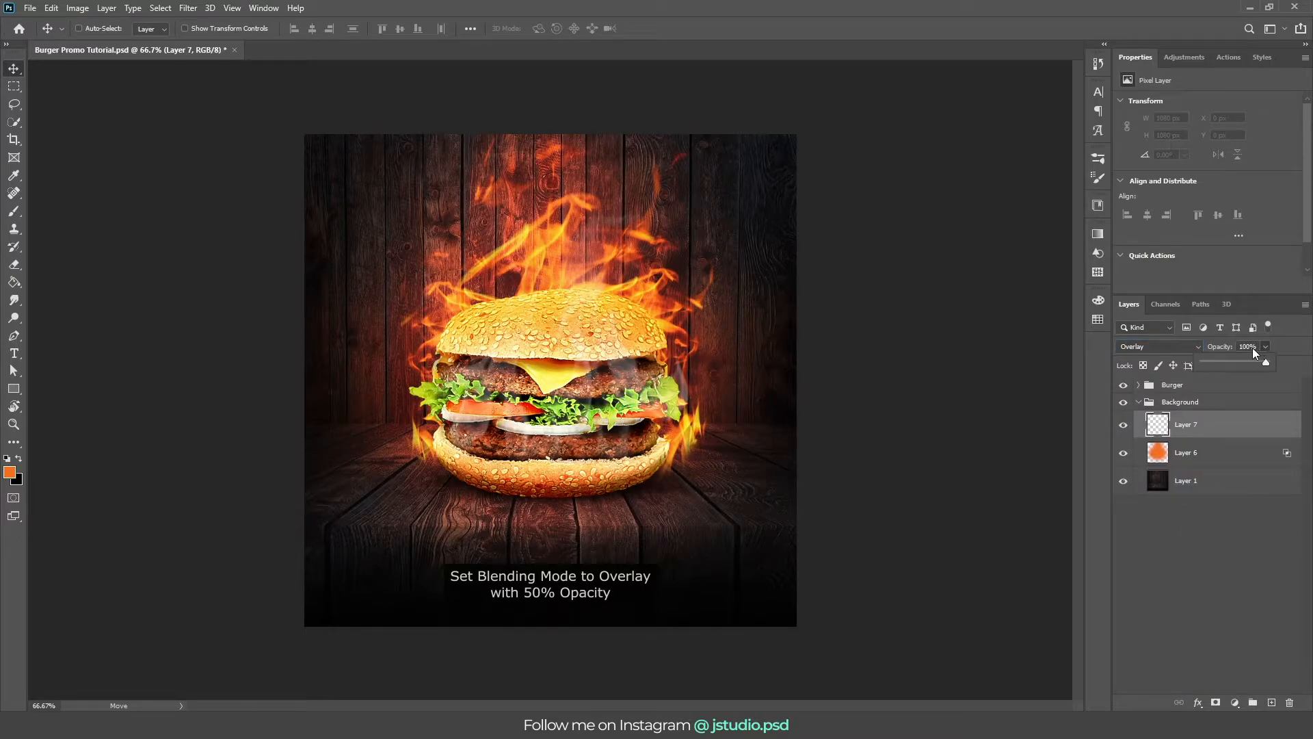
{"action": "left_click", "coordinate": [1228, 348]}
{"action": "type", "text": "50"}
{"action": "key", "text": "Return"}
{"action": "left_click_drag", "start_coordinate": [1215, 424], "coordinate": [1271, 701]}
Stamp the 1384 px splatter brush once in white ffffff over the burger on Layer 7.
{"action": "left_click", "coordinate": [1205, 452]}
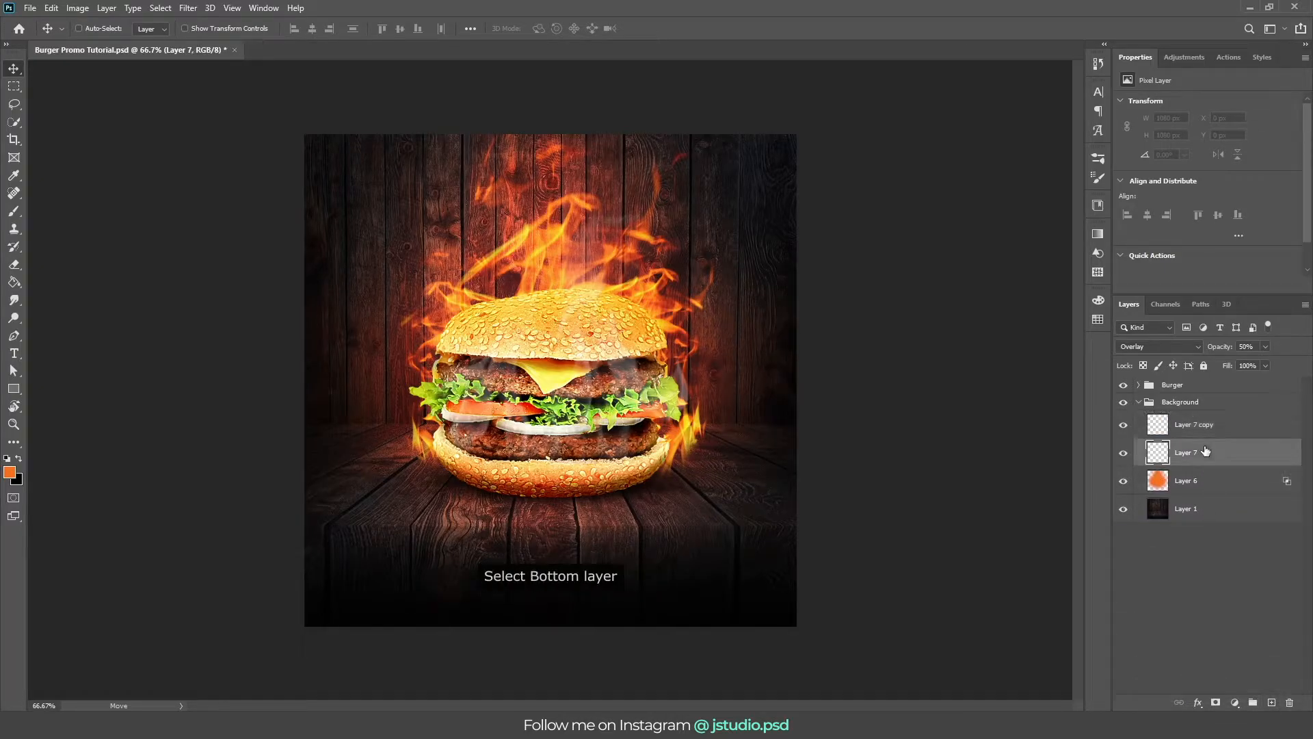
{"action": "key", "text": "b"}
{"action": "right_click", "coordinate": [559, 387]}
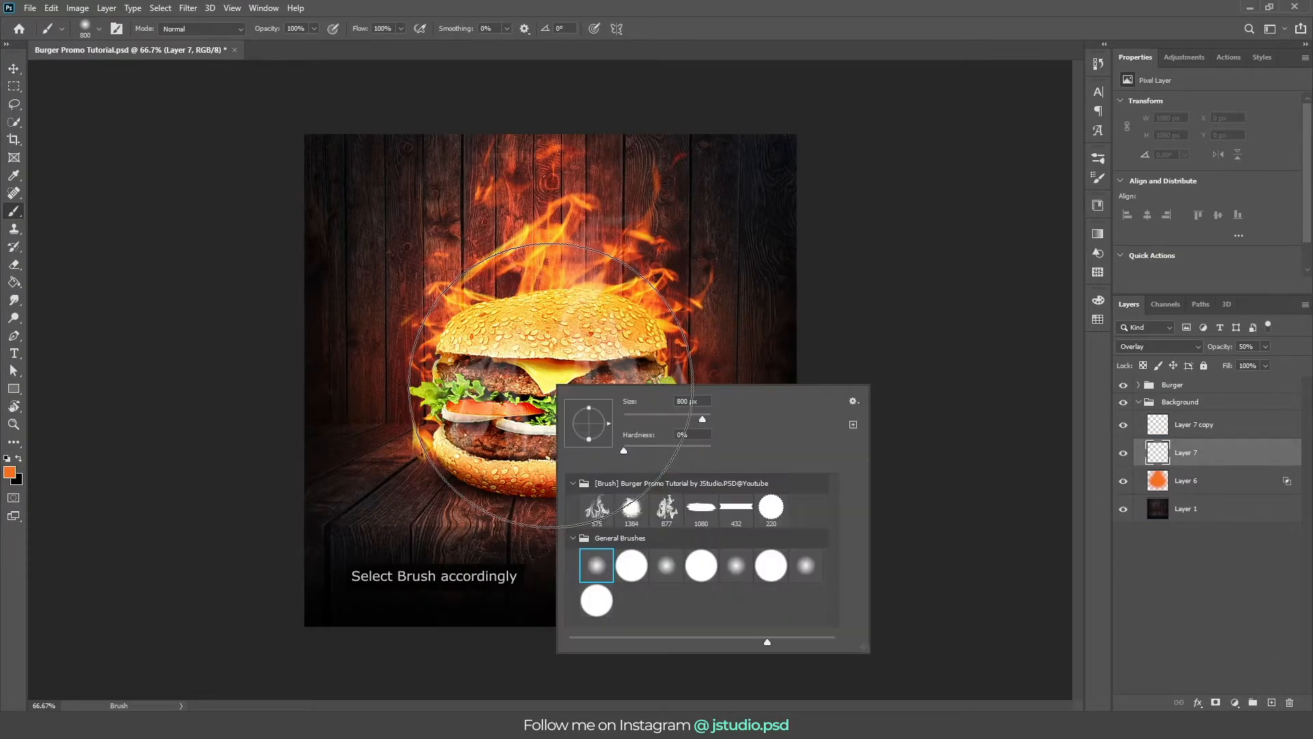
{"action": "left_click", "coordinate": [631, 506]}
{"action": "key", "text": "Return"}
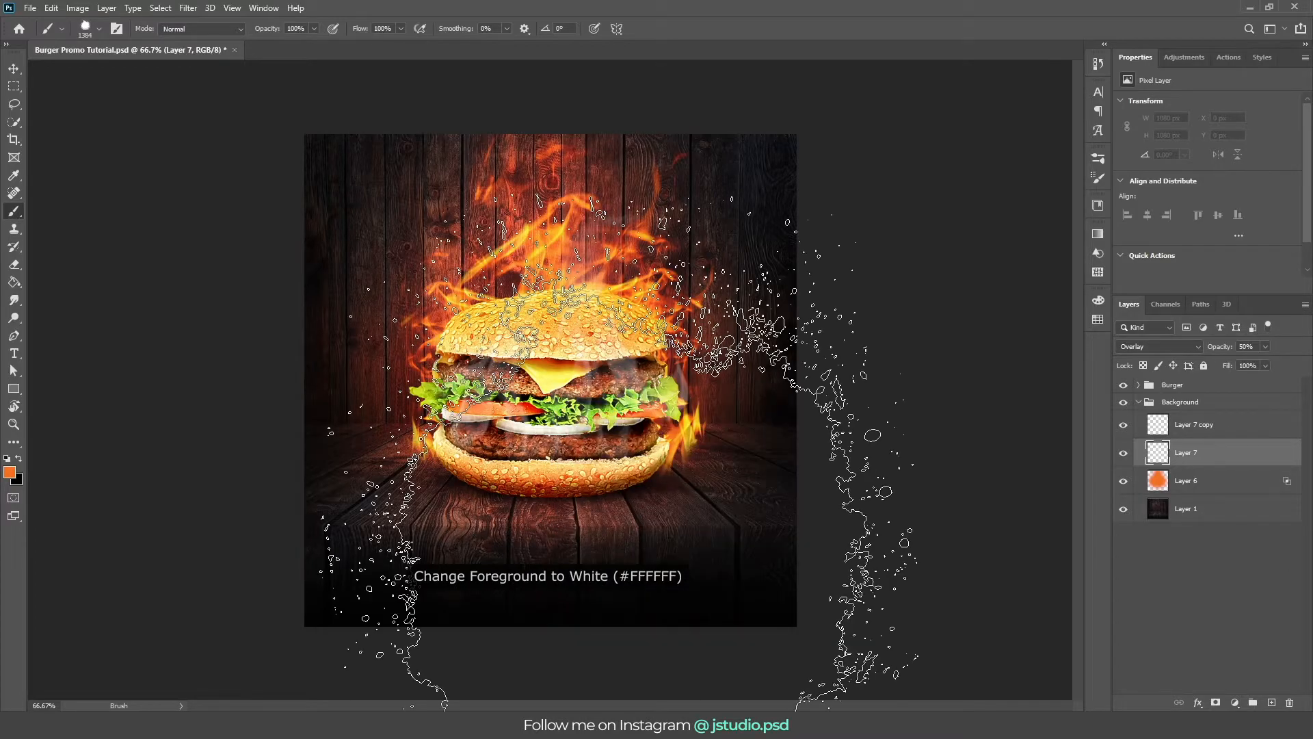
{"action": "left_click", "coordinate": [10, 473]}
{"action": "type", "text": "ffffff"}
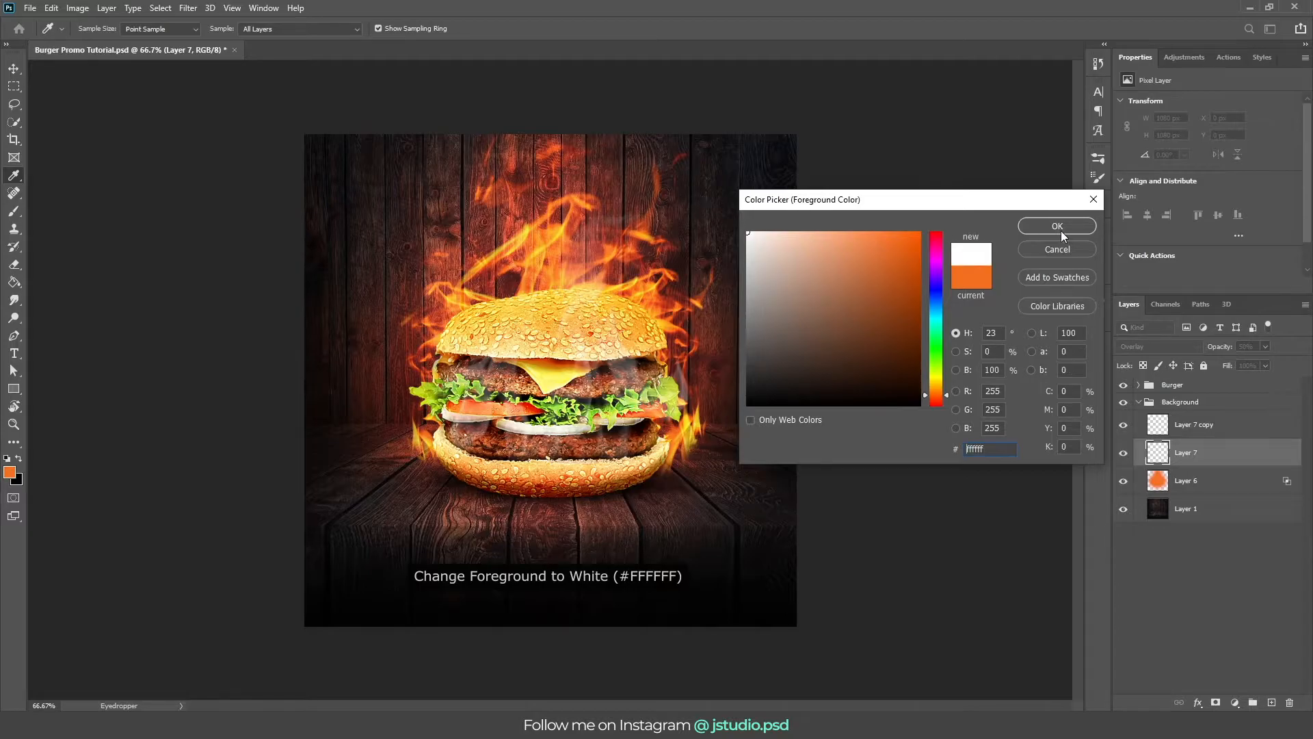
{"action": "left_click", "coordinate": [1057, 226]}
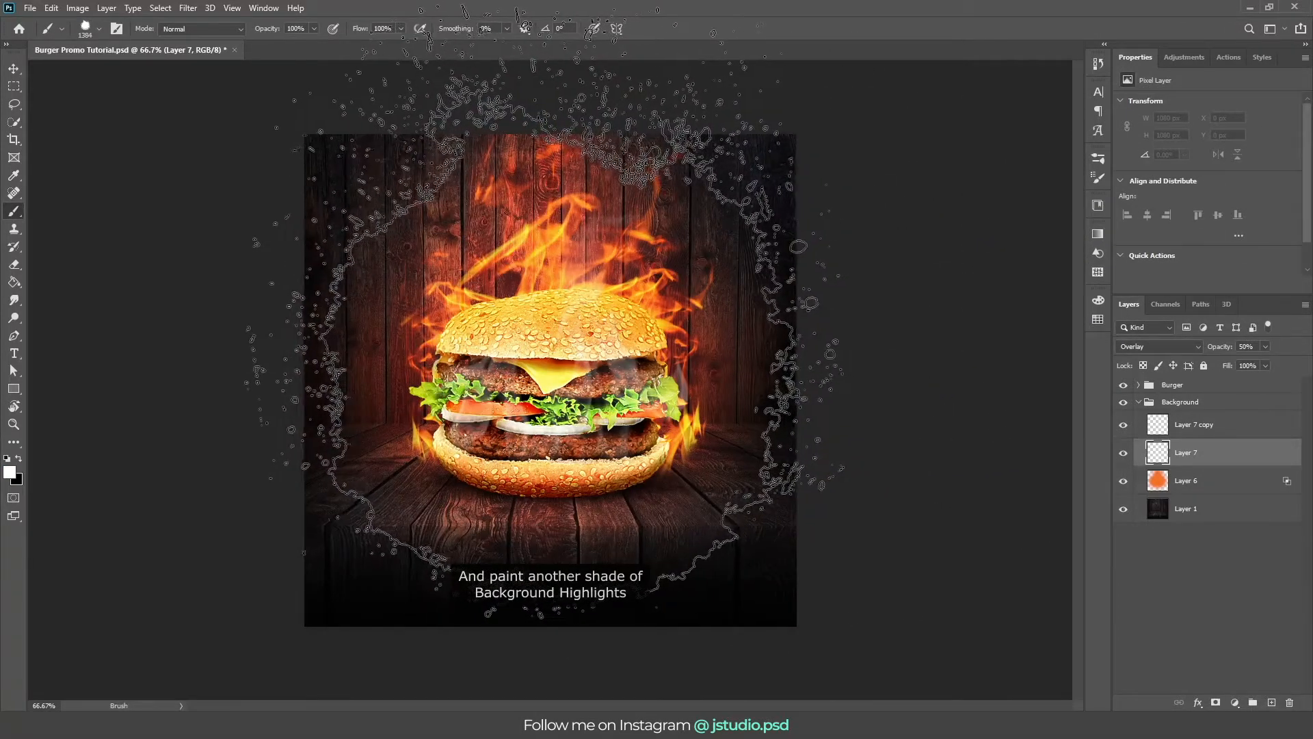
{"action": "left_click", "coordinate": [566, 325]}
{"action": "key", "text": "v"}
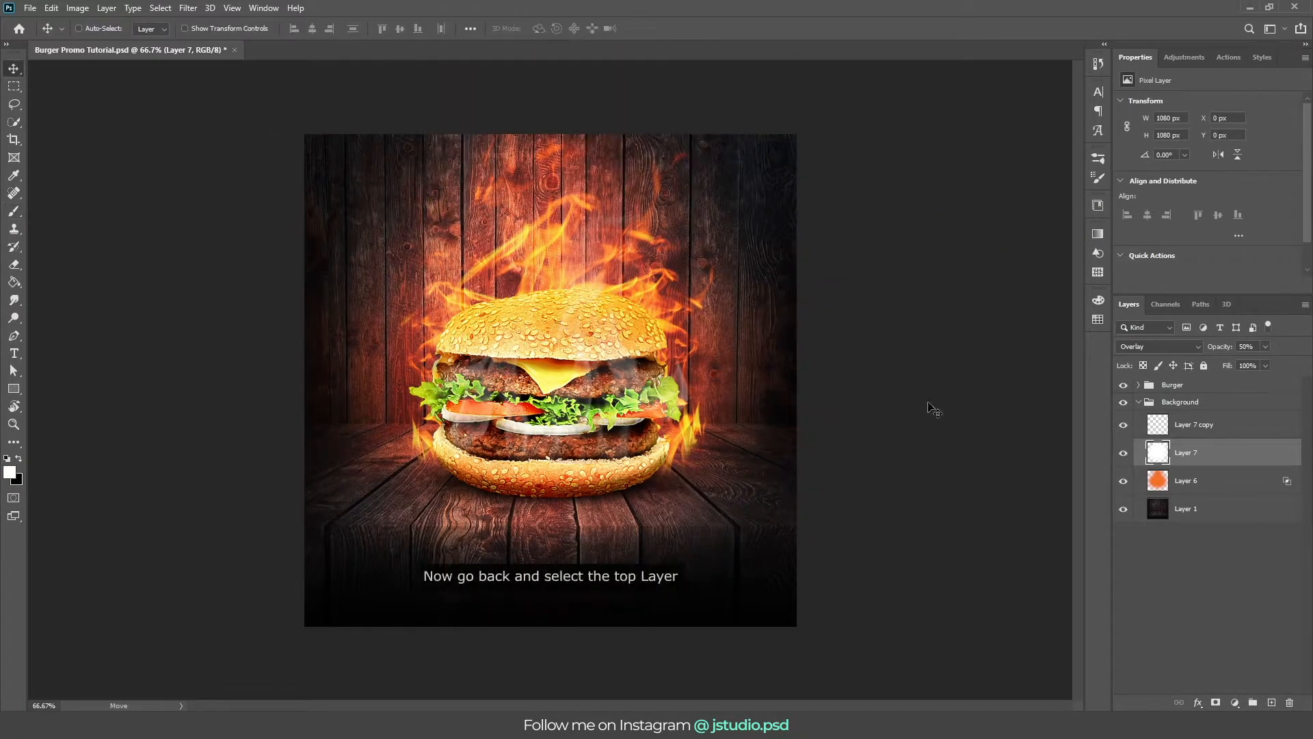
Stamp the 877 px flame brush once in white over the burger and flames on Layer 7 copy.
{"action": "left_click", "coordinate": [1207, 428]}
{"action": "key", "text": "b"}
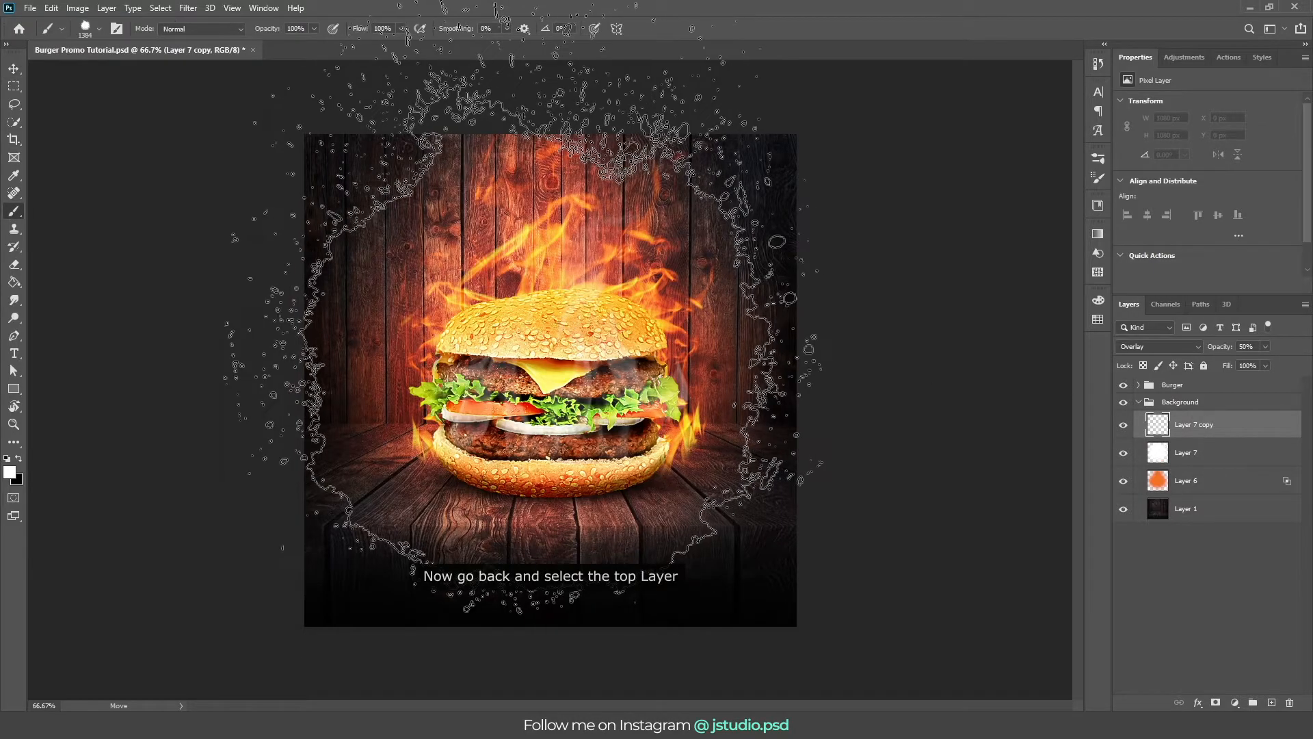
{"action": "right_click", "coordinate": [566, 322]}
{"action": "left_click", "coordinate": [655, 435]}
{"action": "key", "text": "Return"}
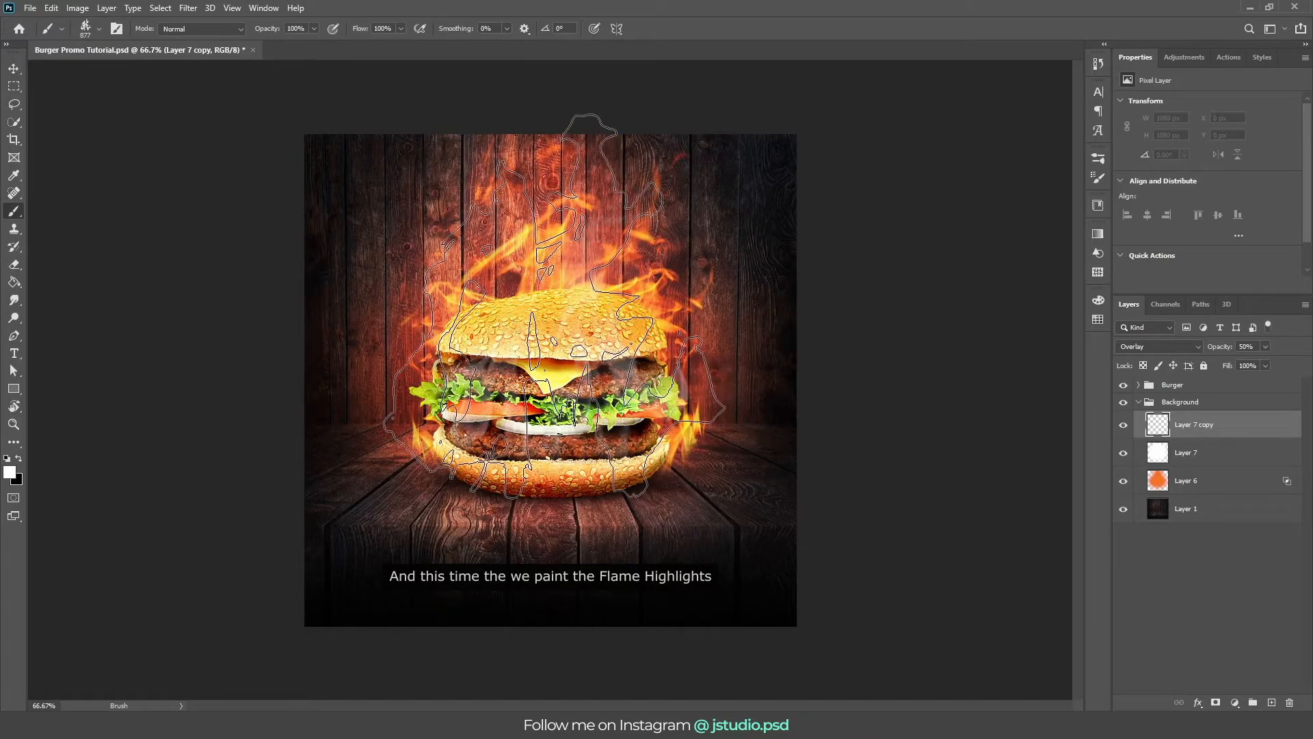
{"action": "left_click", "coordinate": [551, 302]}
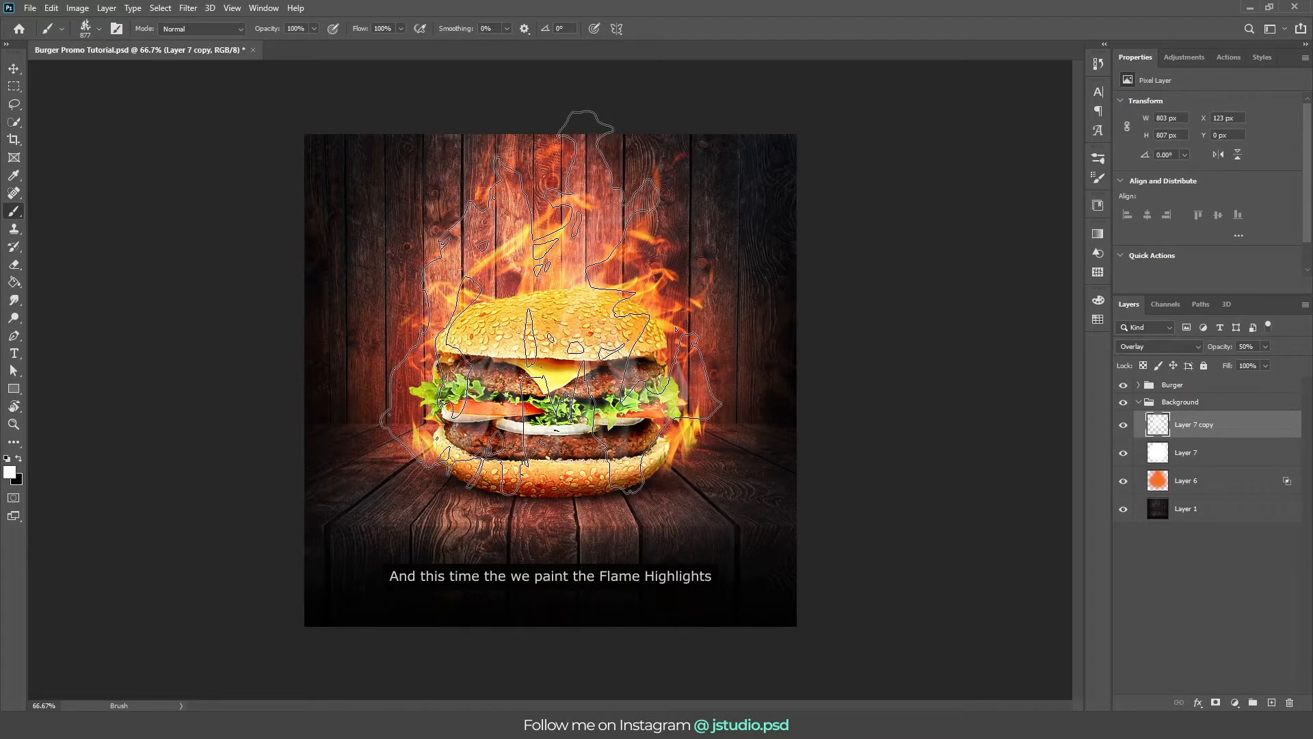
{"action": "key", "text": "v"}
Add a new layer above the collapsed Background group and stamp the 1080 px brush stroke in black across the flames.
{"action": "left_click", "coordinate": [19, 459]}
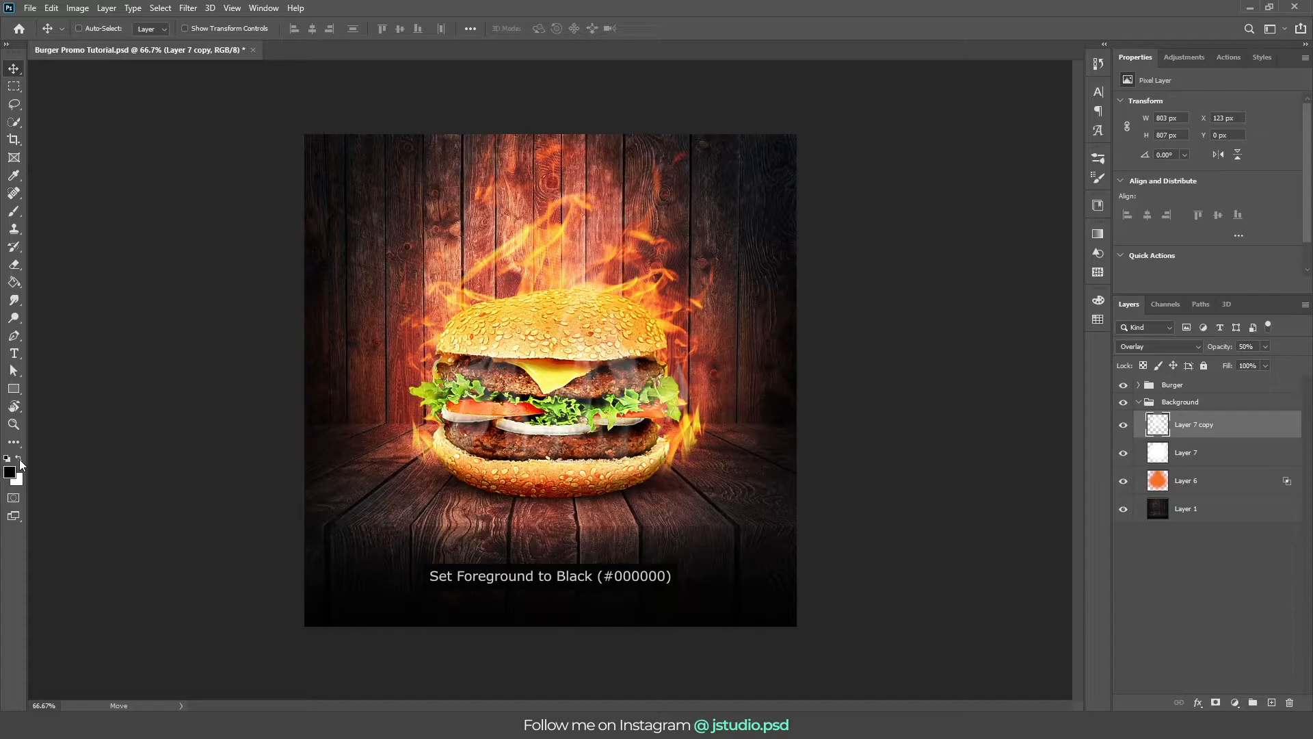
{"action": "left_click", "coordinate": [1138, 402]}
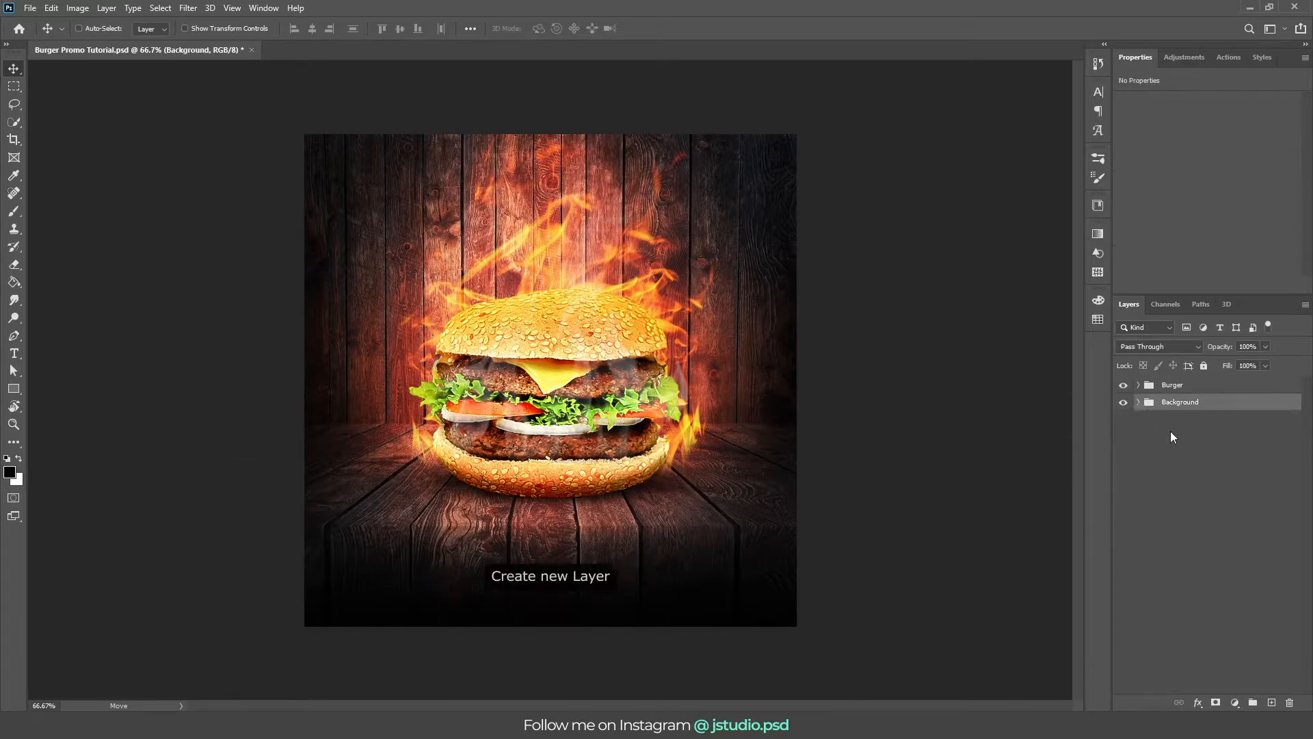
{"action": "left_click", "coordinate": [1272, 702]}
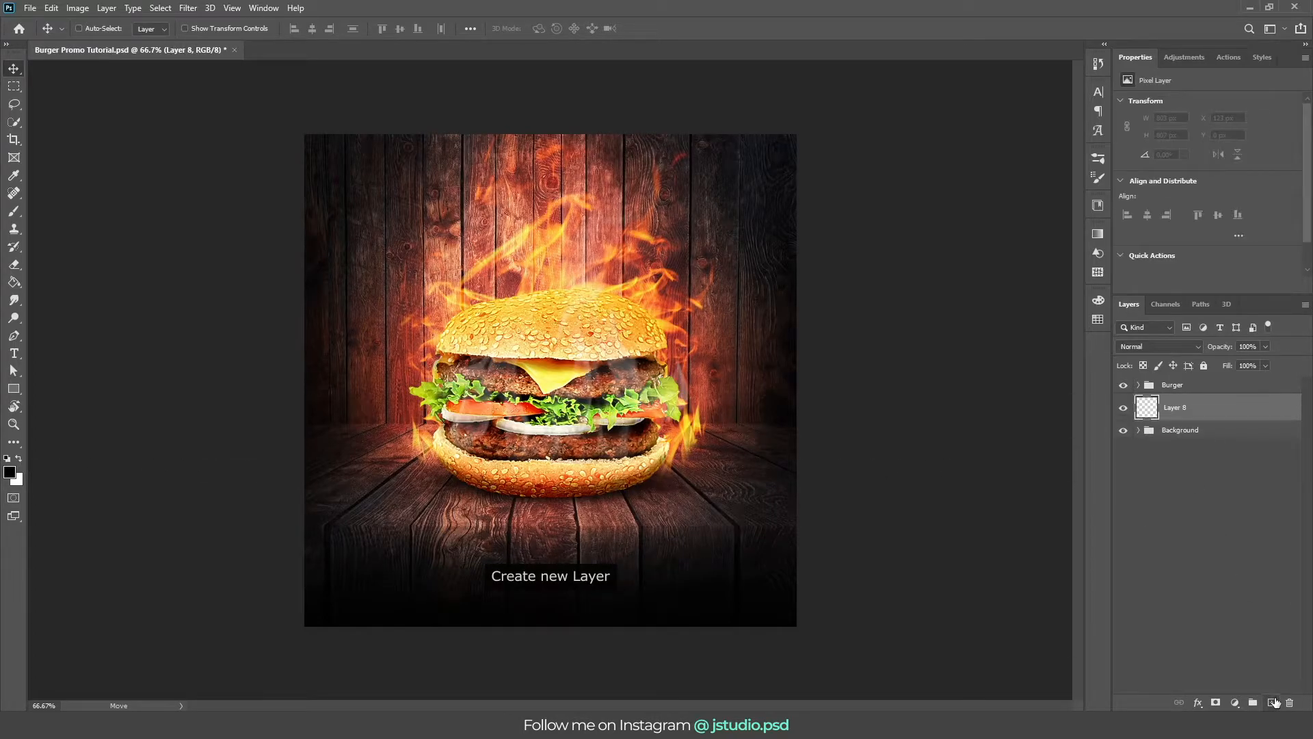
{"action": "key", "text": "b"}
{"action": "right_click", "coordinate": [520, 356]}
{"action": "left_click", "coordinate": [668, 479]}
{"action": "key", "text": "Return"}
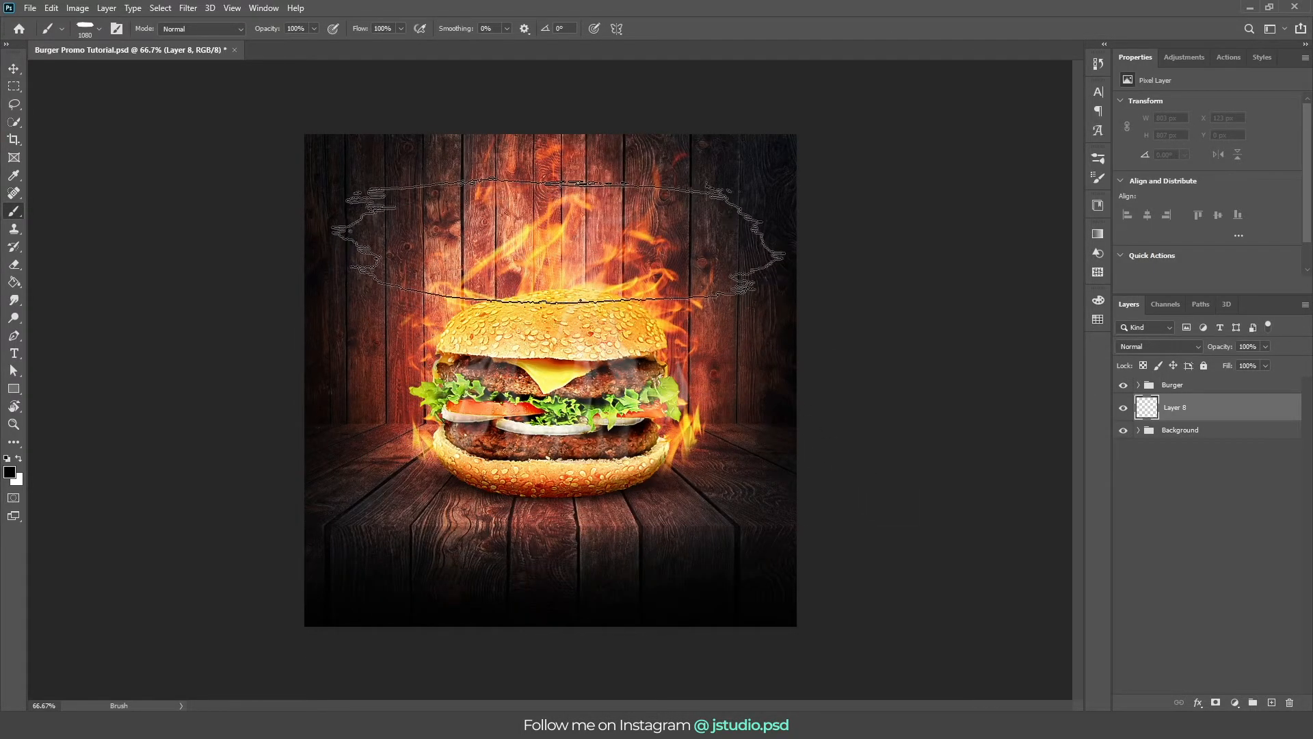
{"action": "left_click", "coordinate": [554, 235]}
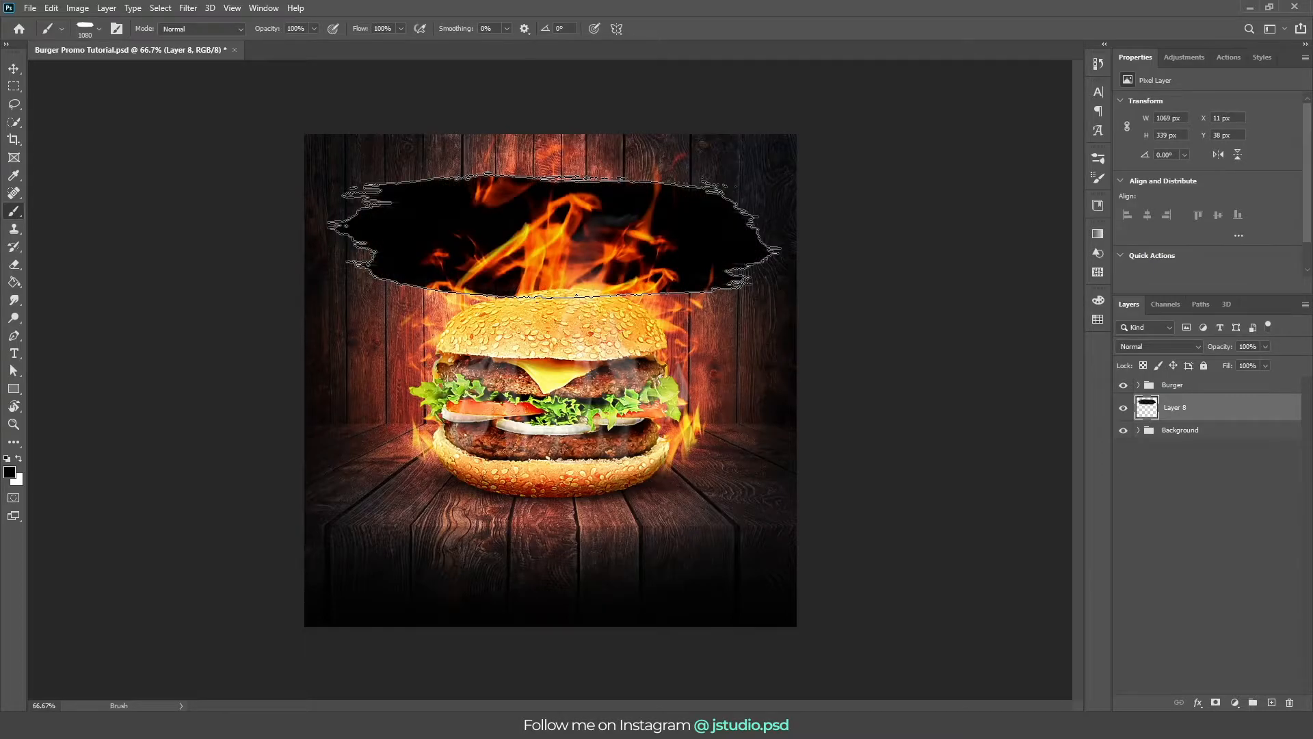
{"action": "key", "text": "v"}
Duplicate the black brush stroke layer and set the lower one, Layer 8, to Soft Light.
{"action": "left_click_drag", "start_coordinate": [1195, 406], "coordinate": [1270, 701]}
{"action": "left_click", "coordinate": [1196, 435]}
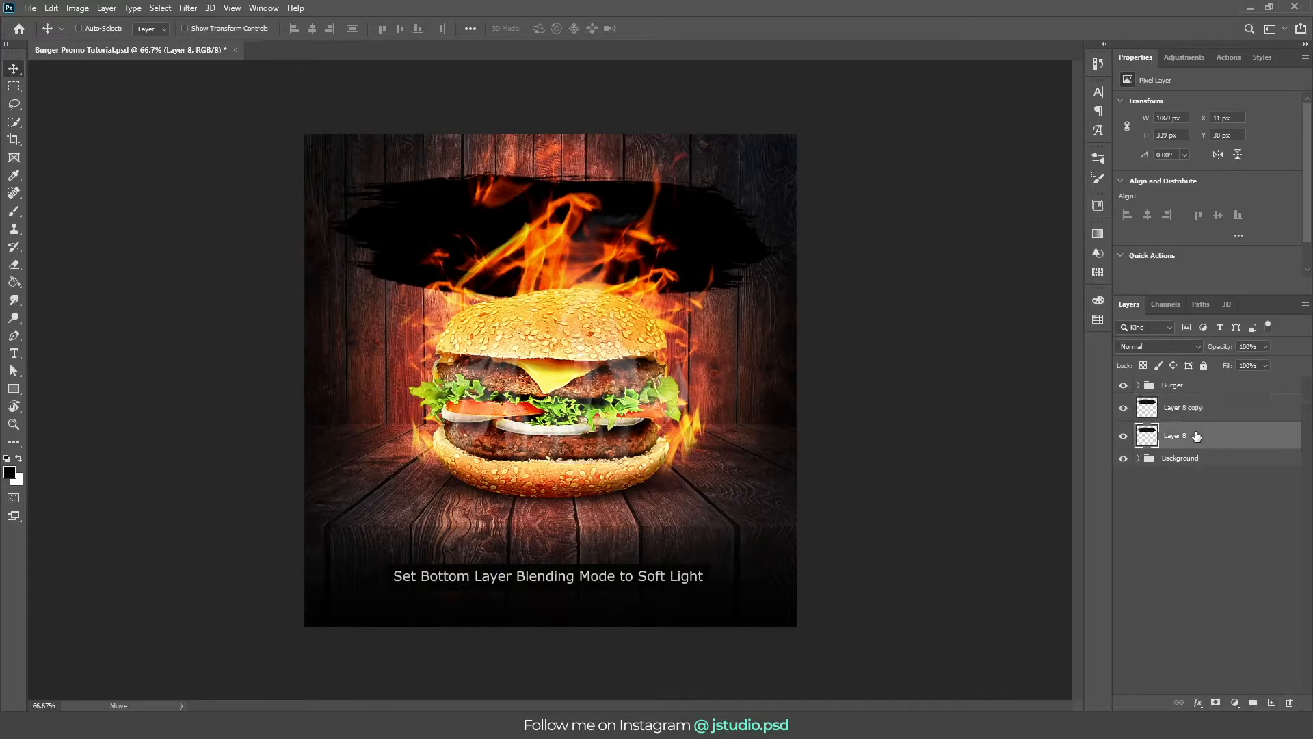
{"action": "left_click", "coordinate": [1159, 346]}
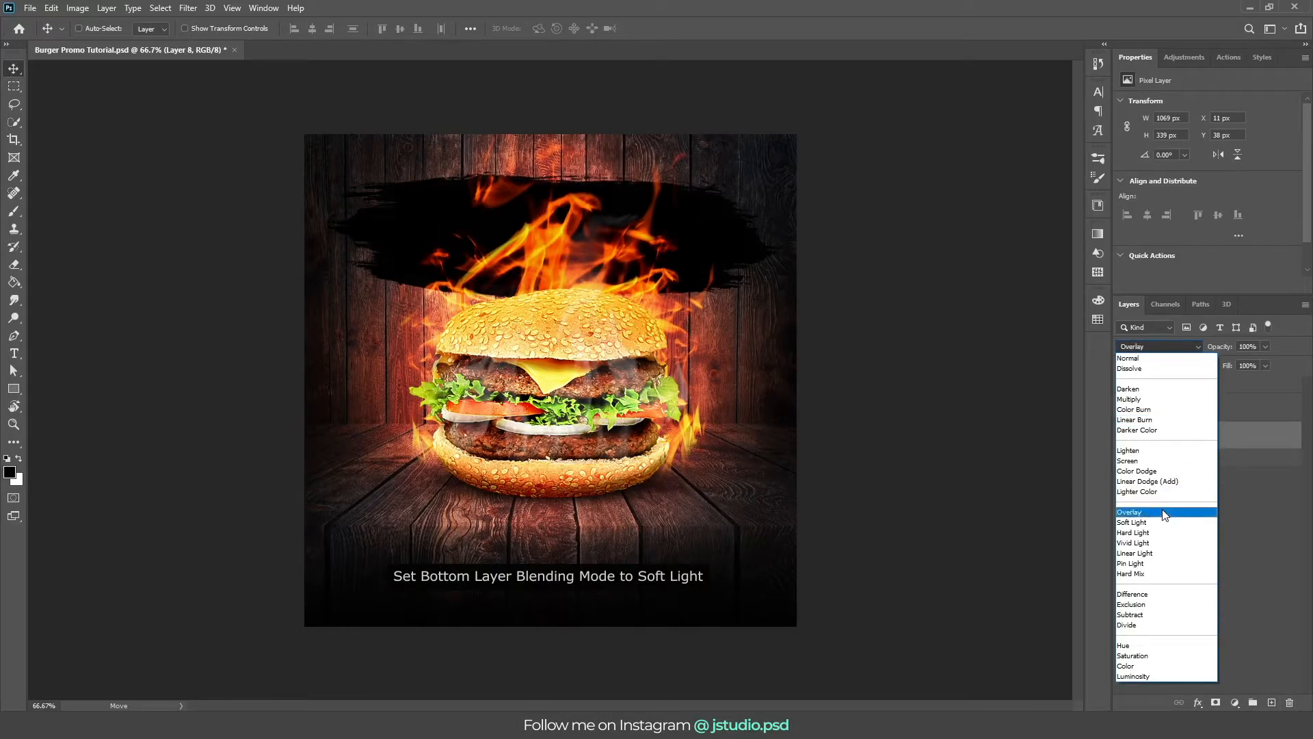
{"action": "left_click", "coordinate": [1166, 522]}
Set Layer 8 copy to Overlay blend mode with 50% opacity.
{"action": "left_click", "coordinate": [1217, 410]}
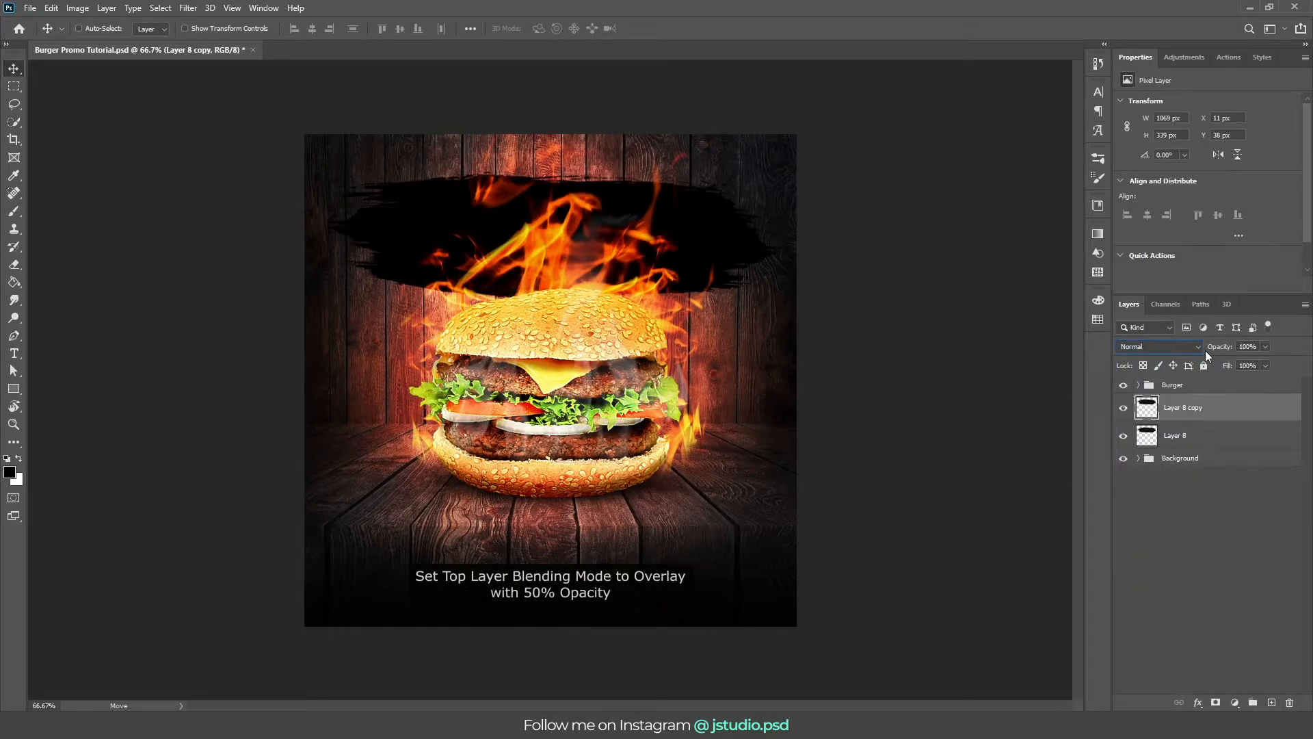
{"action": "left_click", "coordinate": [1197, 346]}
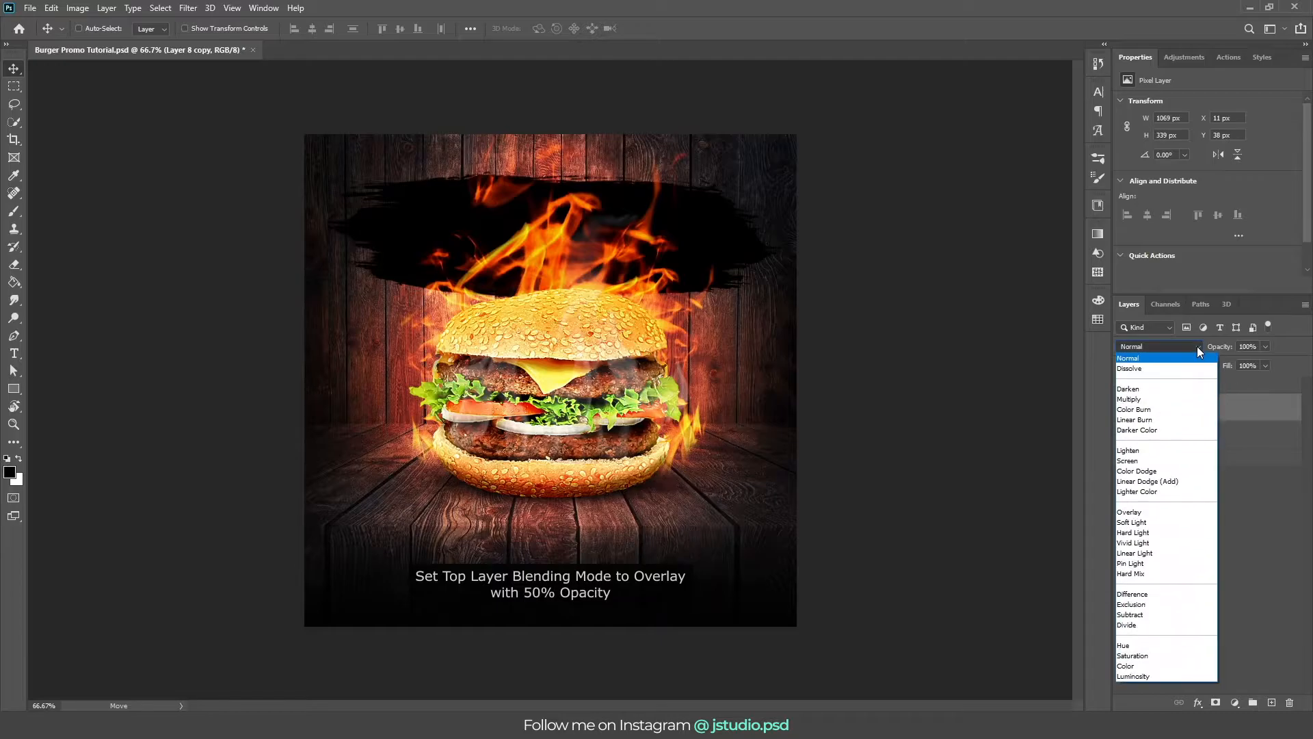
{"action": "left_click", "coordinate": [1169, 512]}
{"action": "type", "text": "50"}
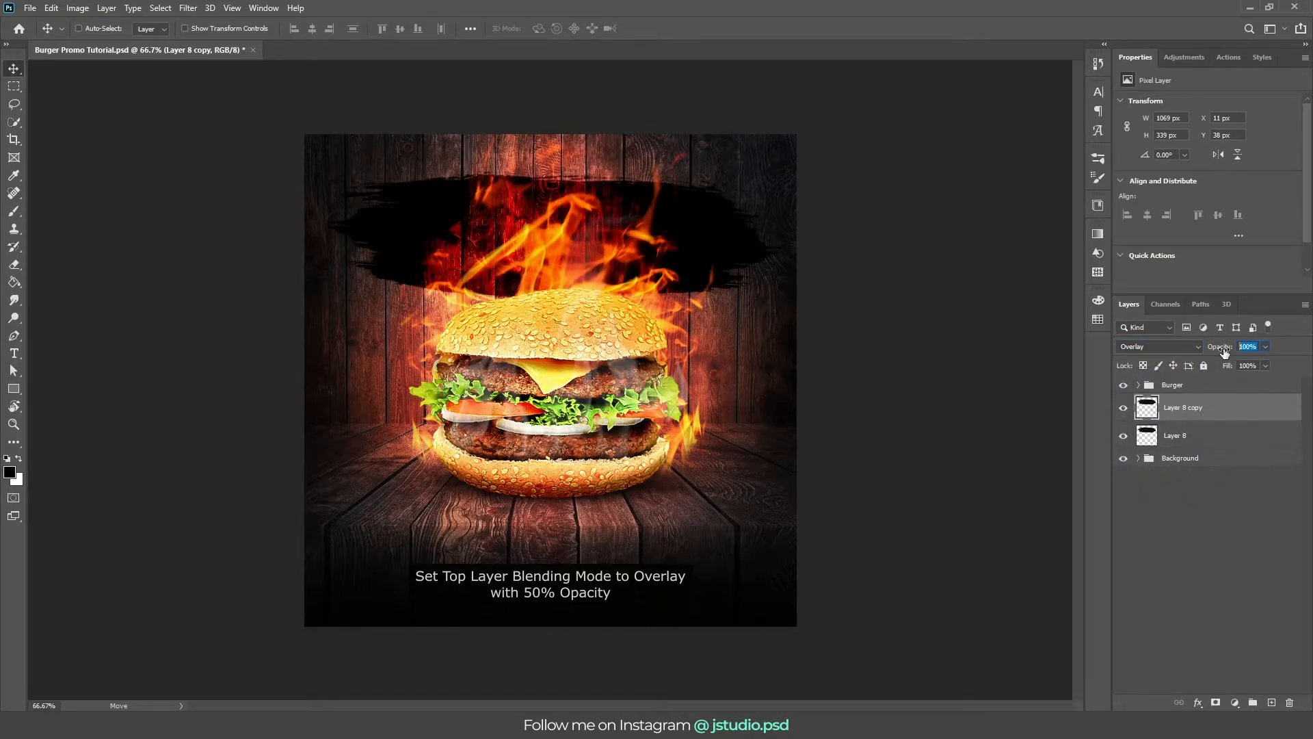
Move the black brush stroke 20 px down and 10 px to the left.
{"action": "left_click", "coordinate": [1209, 433], "text": "shift"}
{"action": "key", "text": "shift+Down"}
{"action": "key", "text": "shift+Down"}
{"action": "key", "text": "shift+Left"}
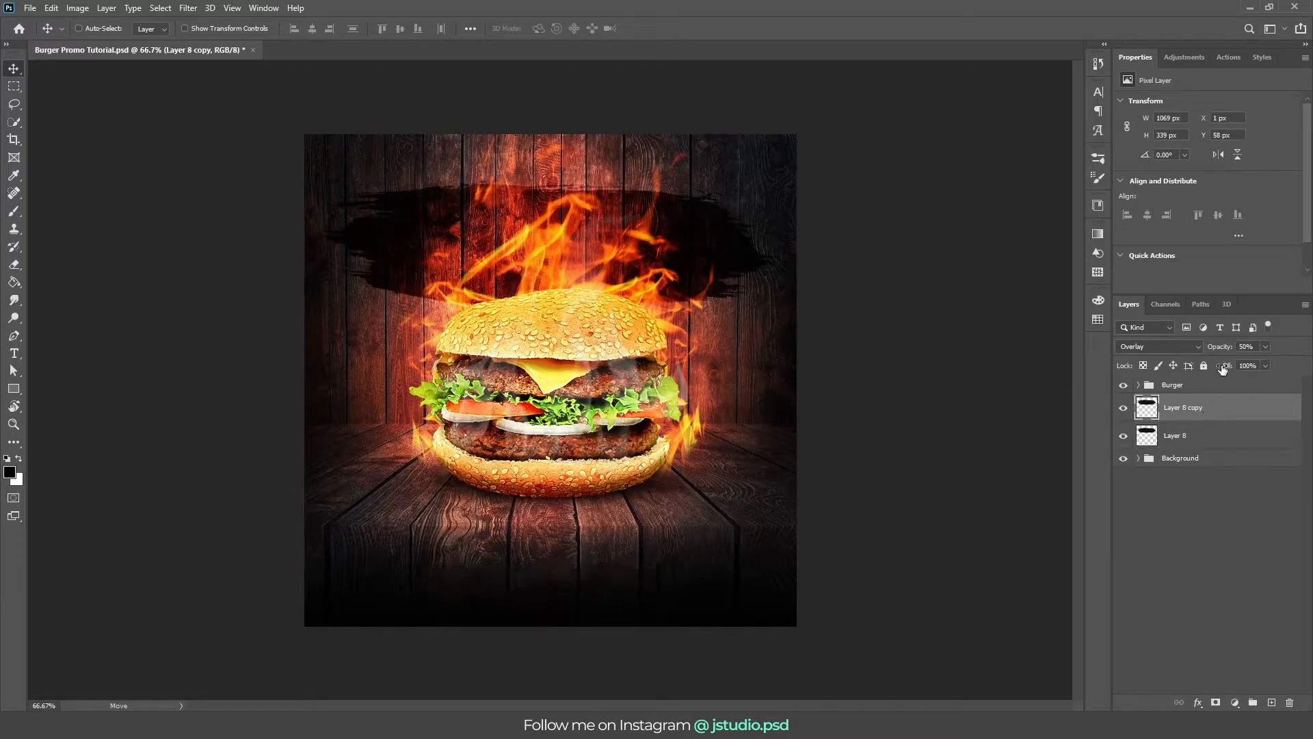
Add the centered white title BURGER in ChunkFive Print at 190 pt over the black brush stroke.
{"action": "key", "text": "t"}
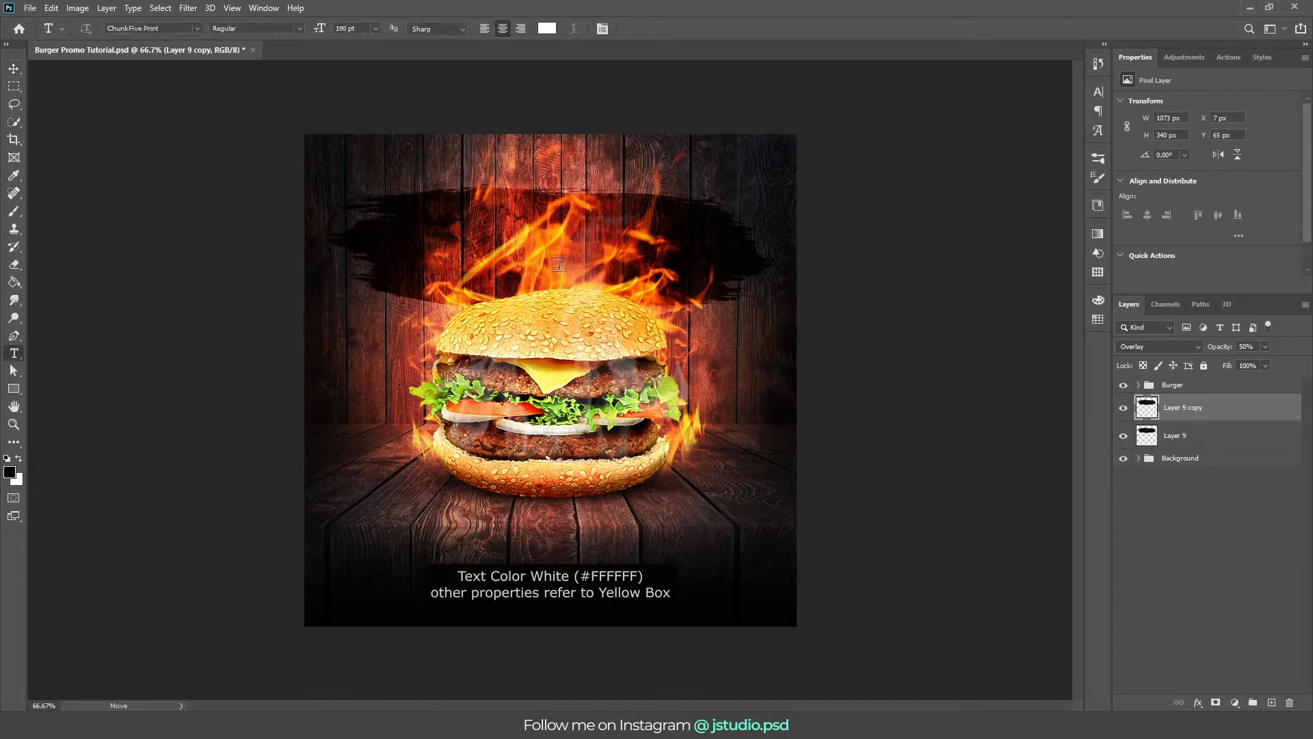
{"action": "left_click", "coordinate": [549, 266]}
{"action": "type", "text": "BURGER"}
{"action": "key", "text": "ctrl+Return"}
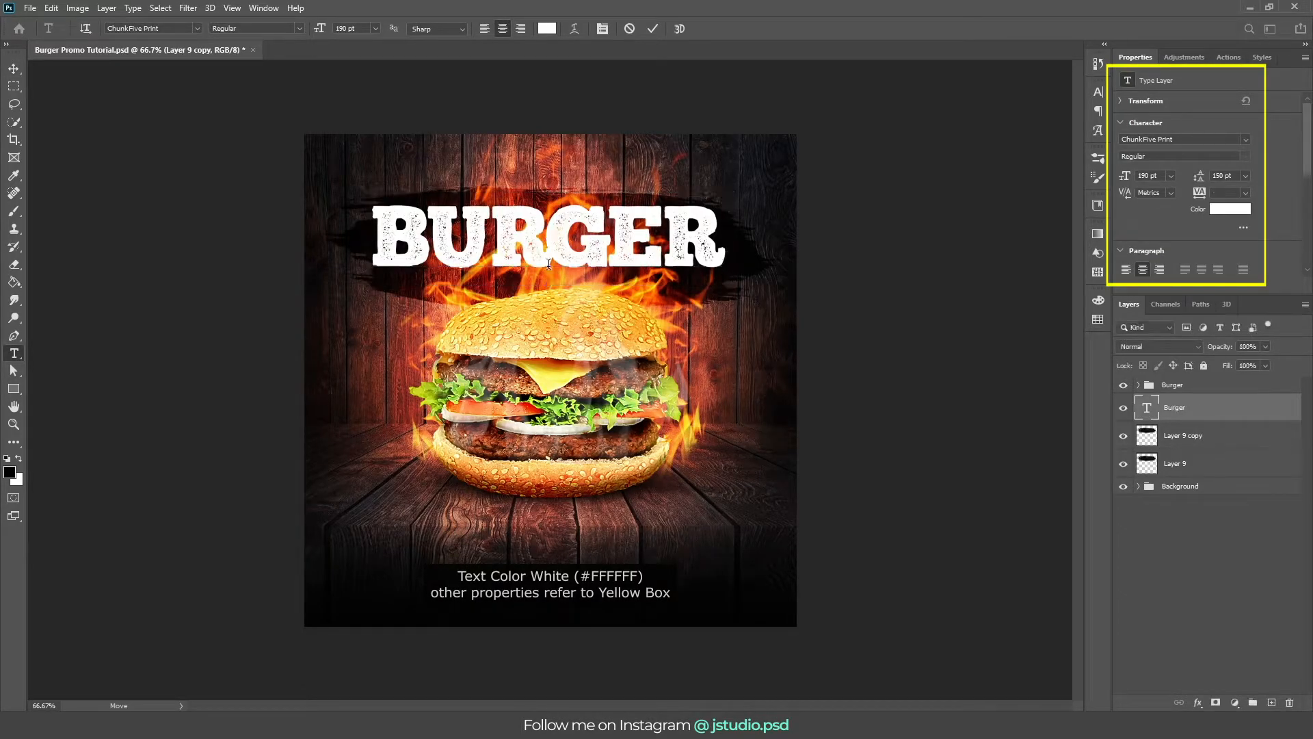
Give the BURGER title a drop shadow with 50% opacity, 15 px distance and 20 px size, and move the title slightly down.
{"action": "left_click", "coordinate": [1198, 701]}
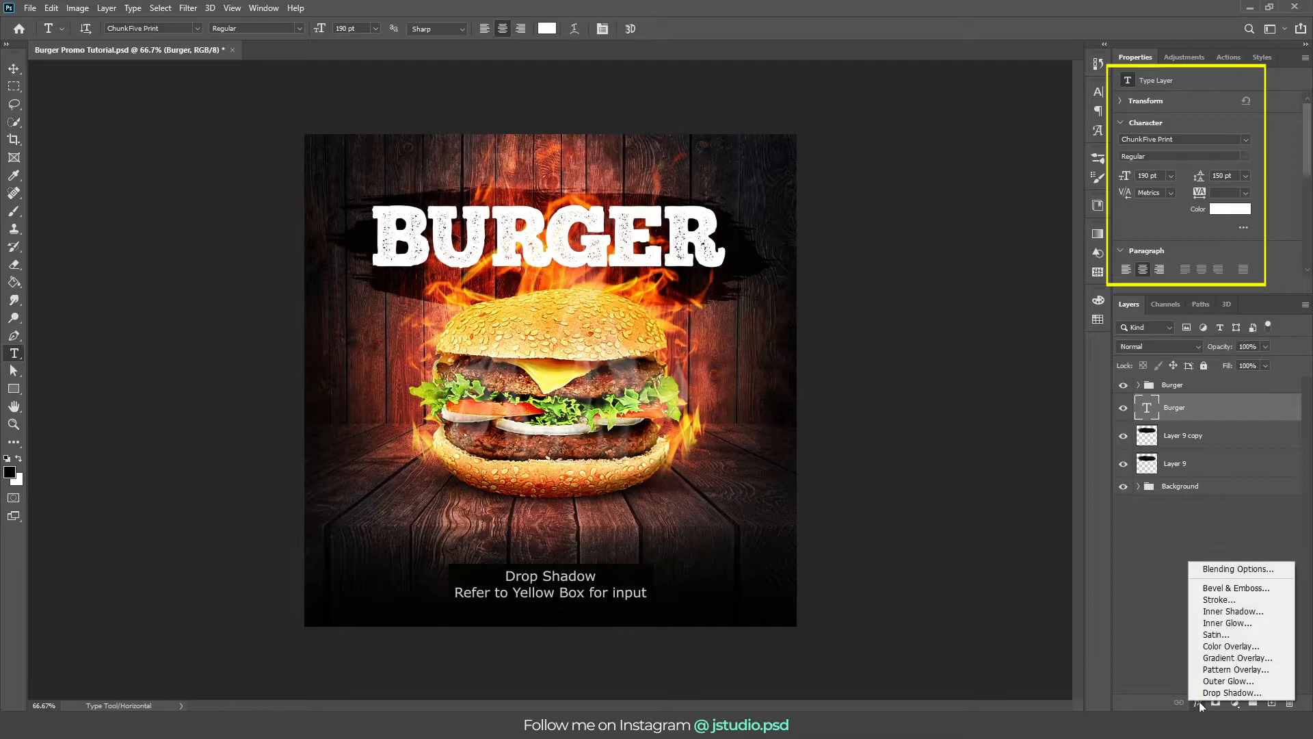
{"action": "left_click", "coordinate": [1208, 693]}
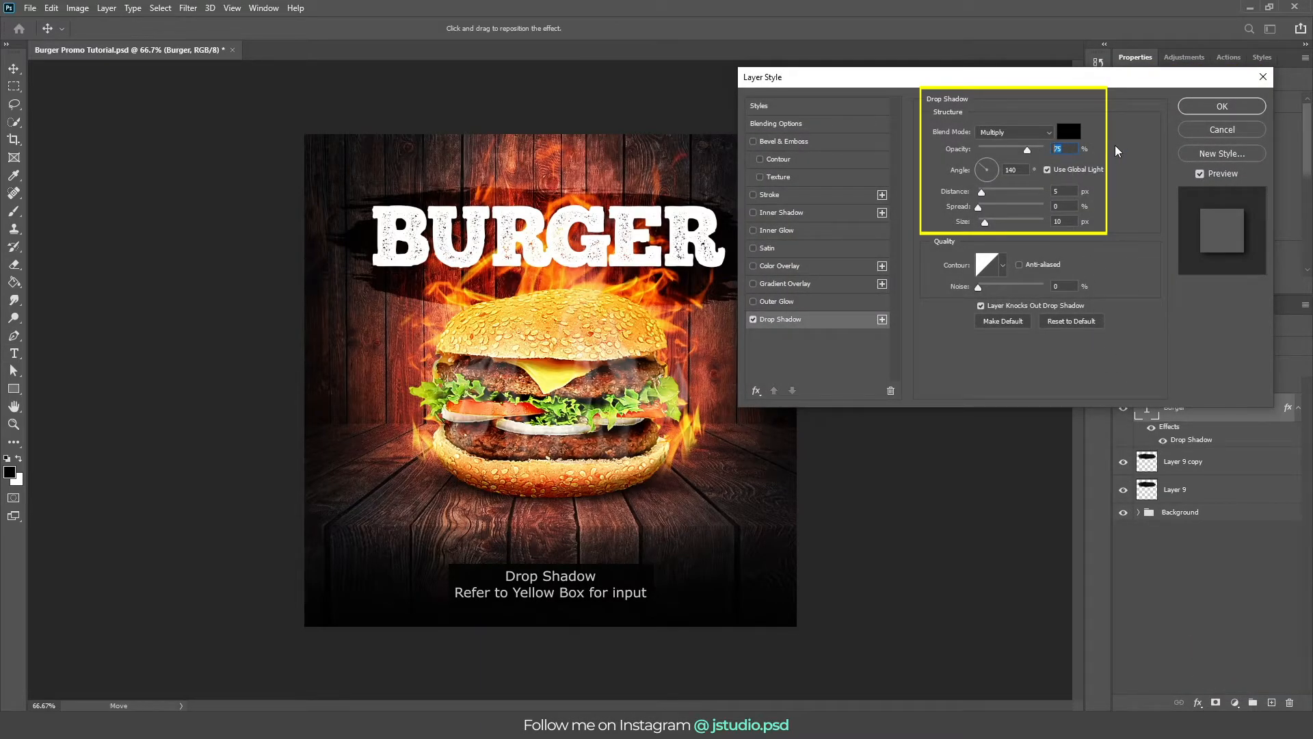
{"action": "type", "text": "50"}
{"action": "type", "text": "15"}
{"action": "type", "text": "20"}
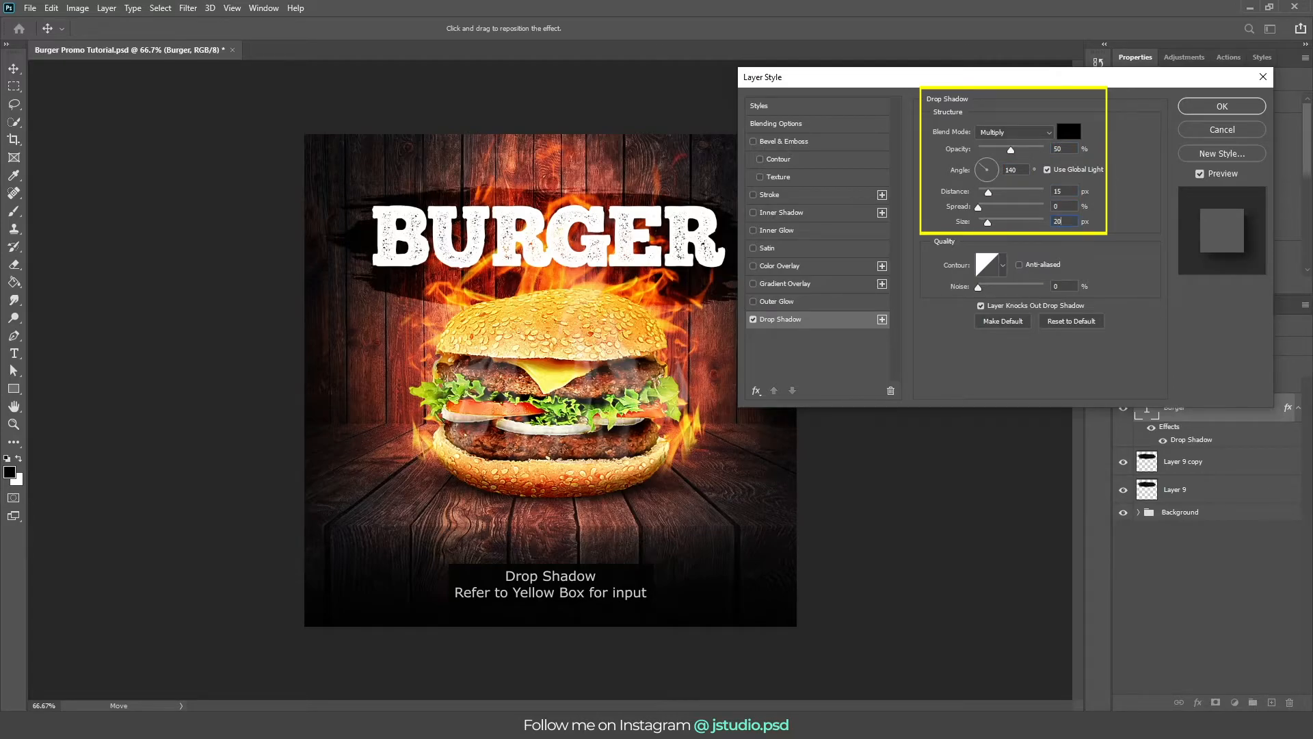
{"action": "key", "text": "Return"}
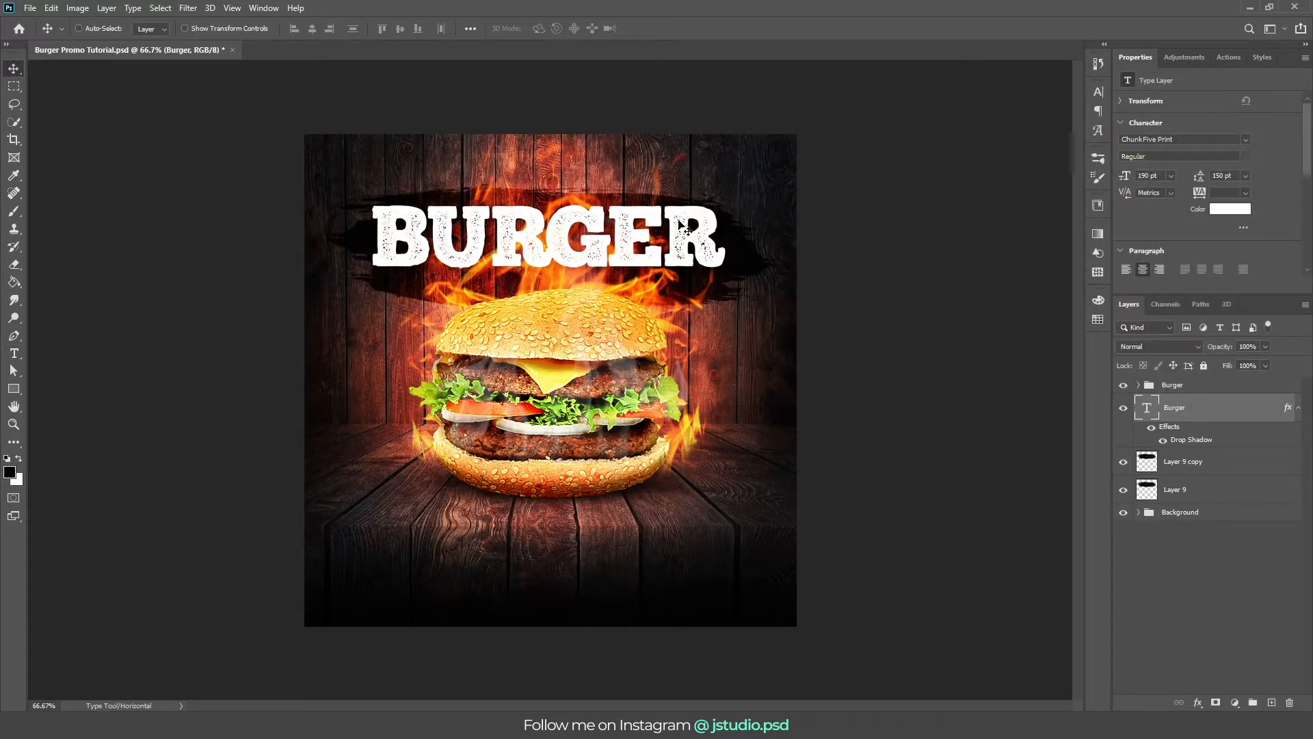
{"action": "left_click_drag", "start_coordinate": [635, 237], "coordinate": [636, 248]}
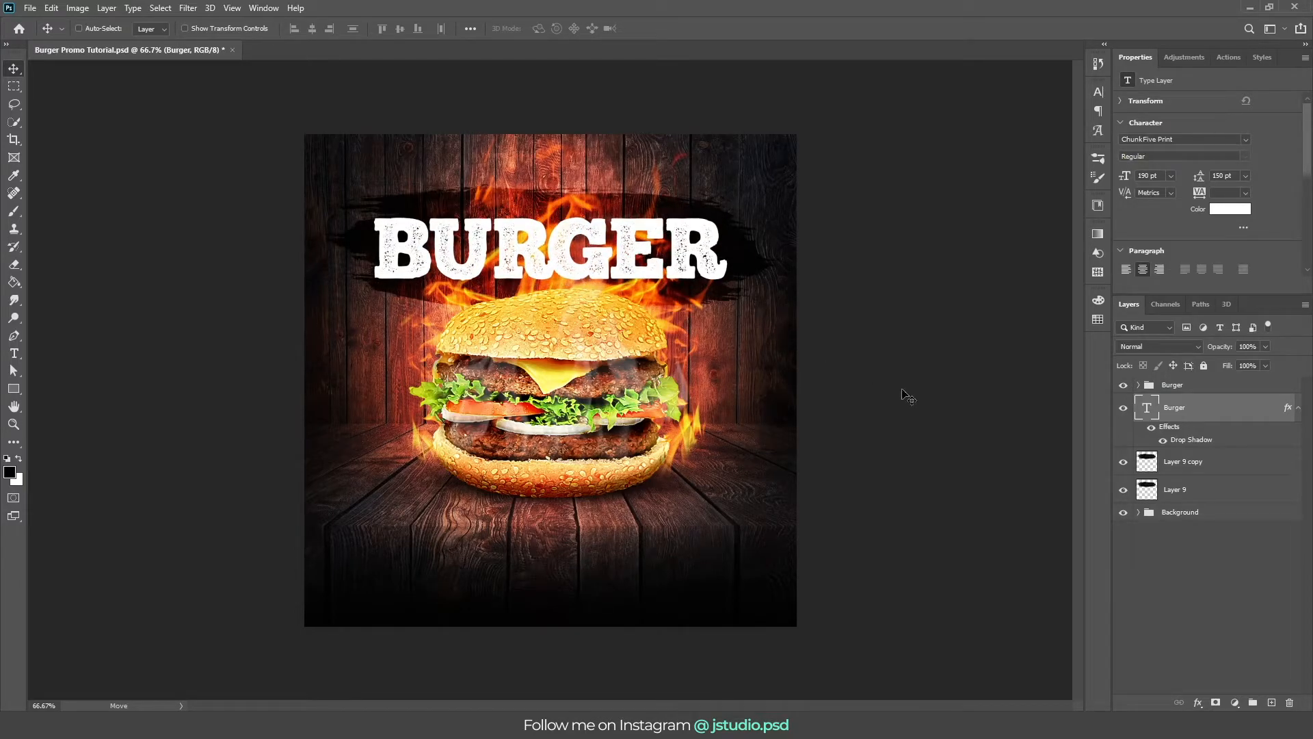
Stamp the 432 px ribbon brush on a new layer above the BURGER title and apply the tutorial set's second red-orange layer style.
{"action": "left_click", "coordinate": [1271, 703]}
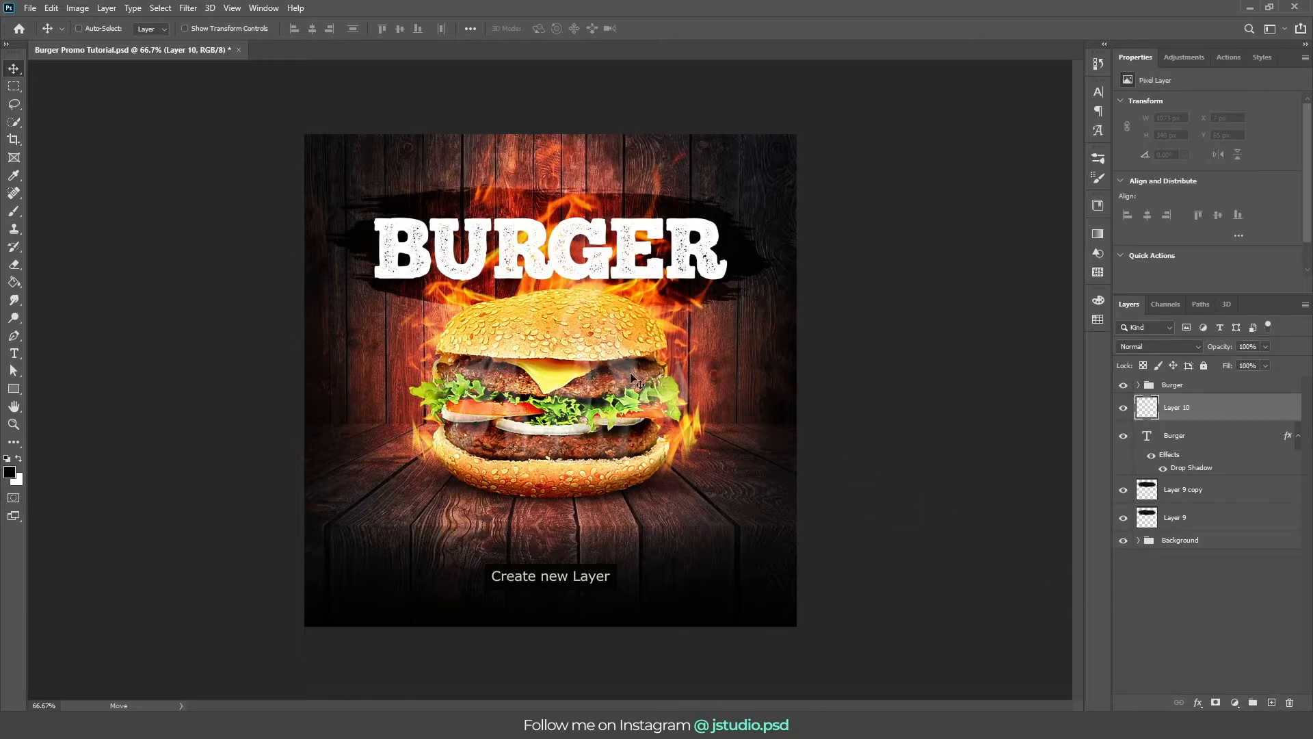
{"action": "key", "text": "b"}
{"action": "right_click", "coordinate": [540, 339]}
{"action": "left_click", "coordinate": [724, 457]}
{"action": "key", "text": "Return"}
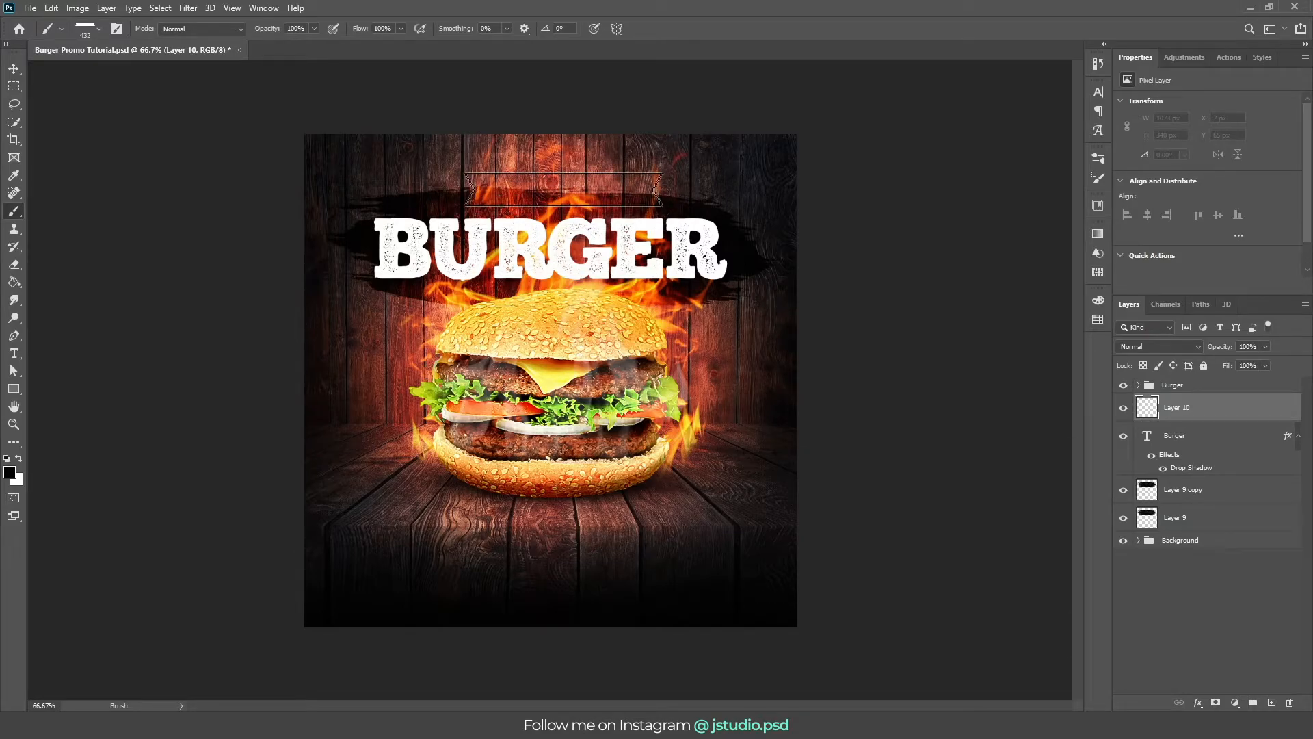
{"action": "left_click", "coordinate": [560, 189]}
{"action": "key", "text": "v"}
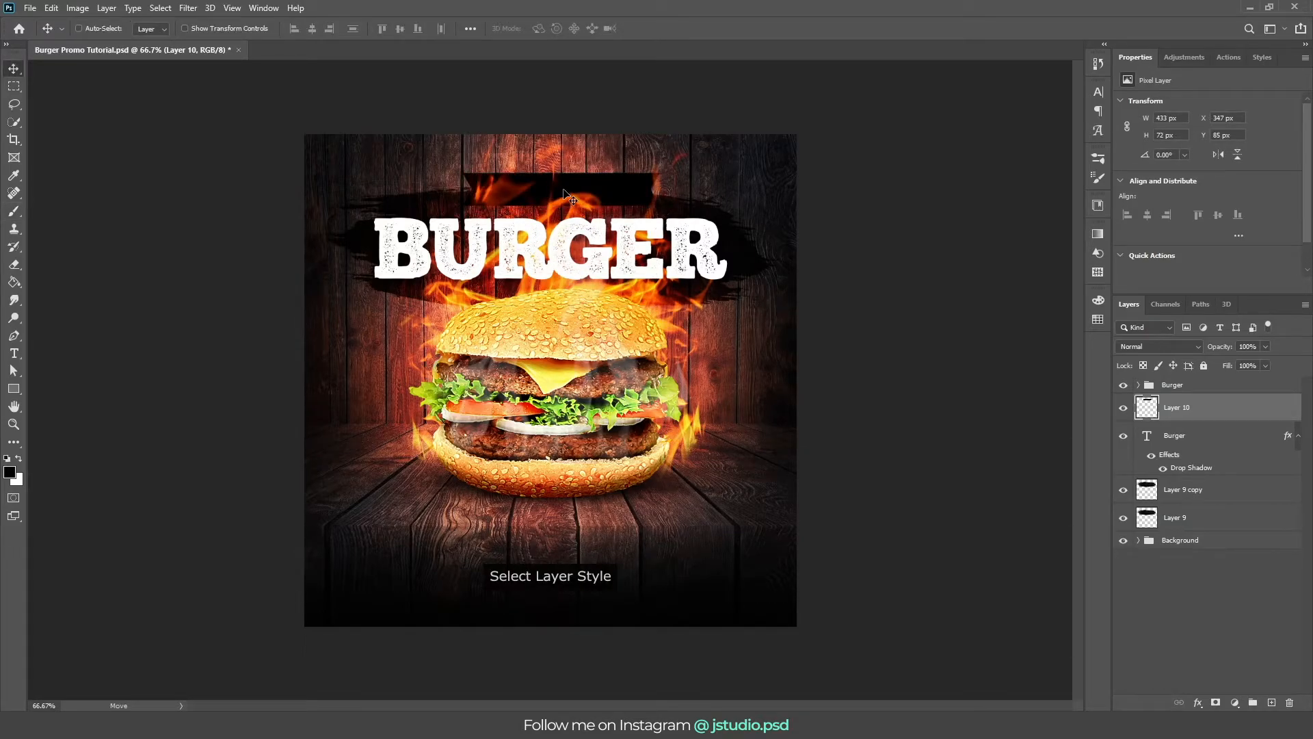
{"action": "left_click", "coordinate": [1261, 57]}
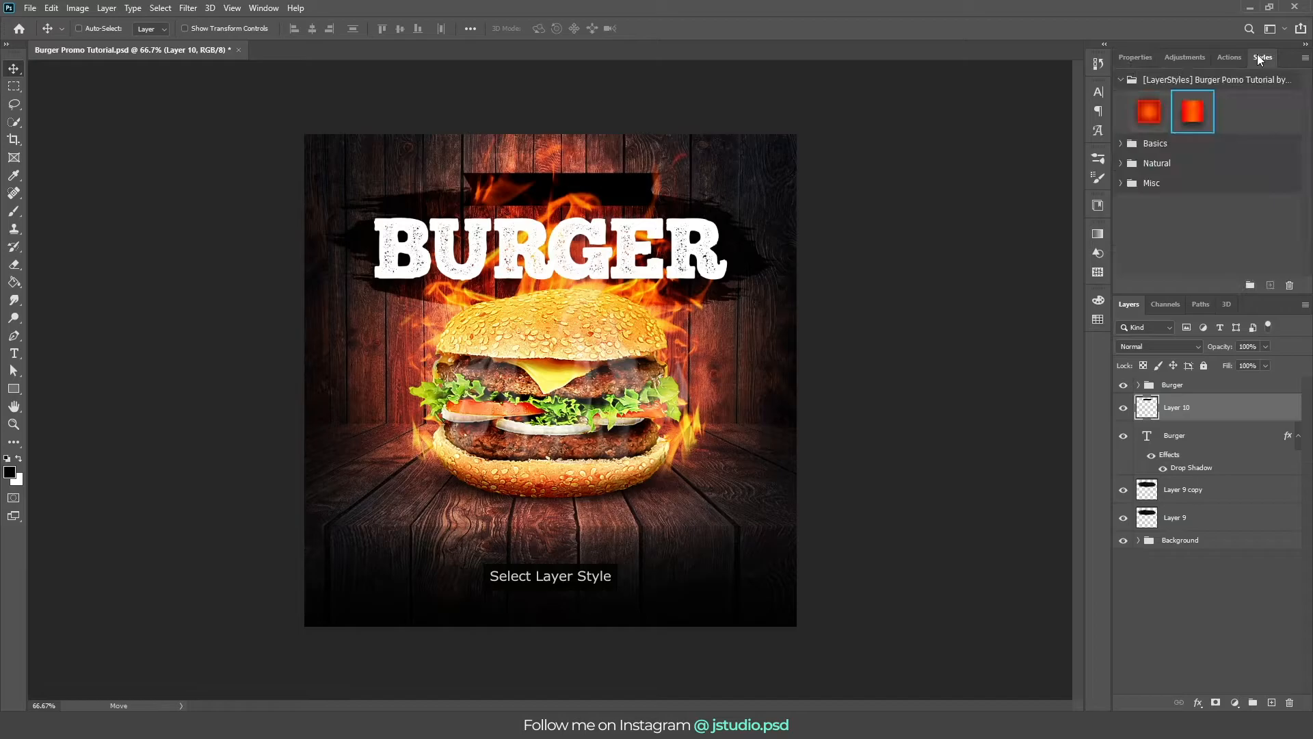
{"action": "left_click", "coordinate": [1192, 110]}
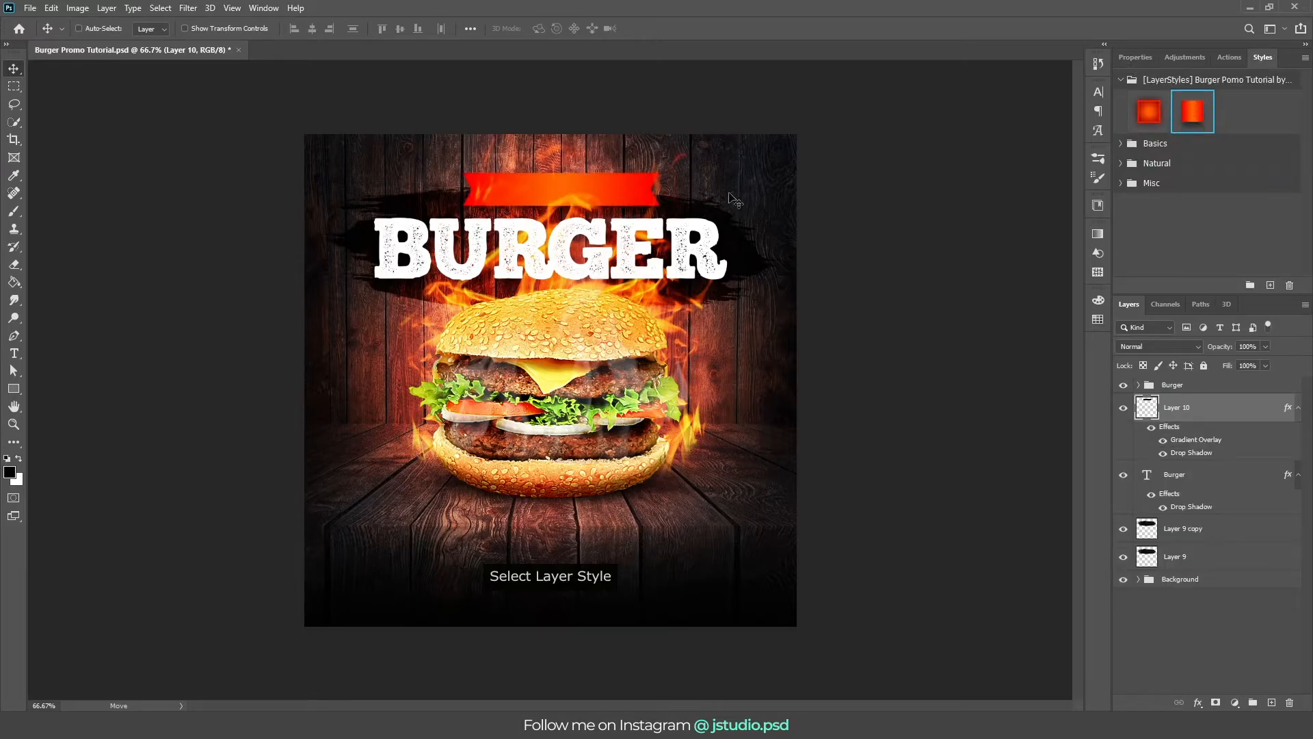
Add the white text DOUBLE CHEESE in ChunkFive Print at 40 pt and position it on the red ribbon.
{"action": "key", "text": "t"}
{"action": "left_click", "coordinate": [540, 192]}
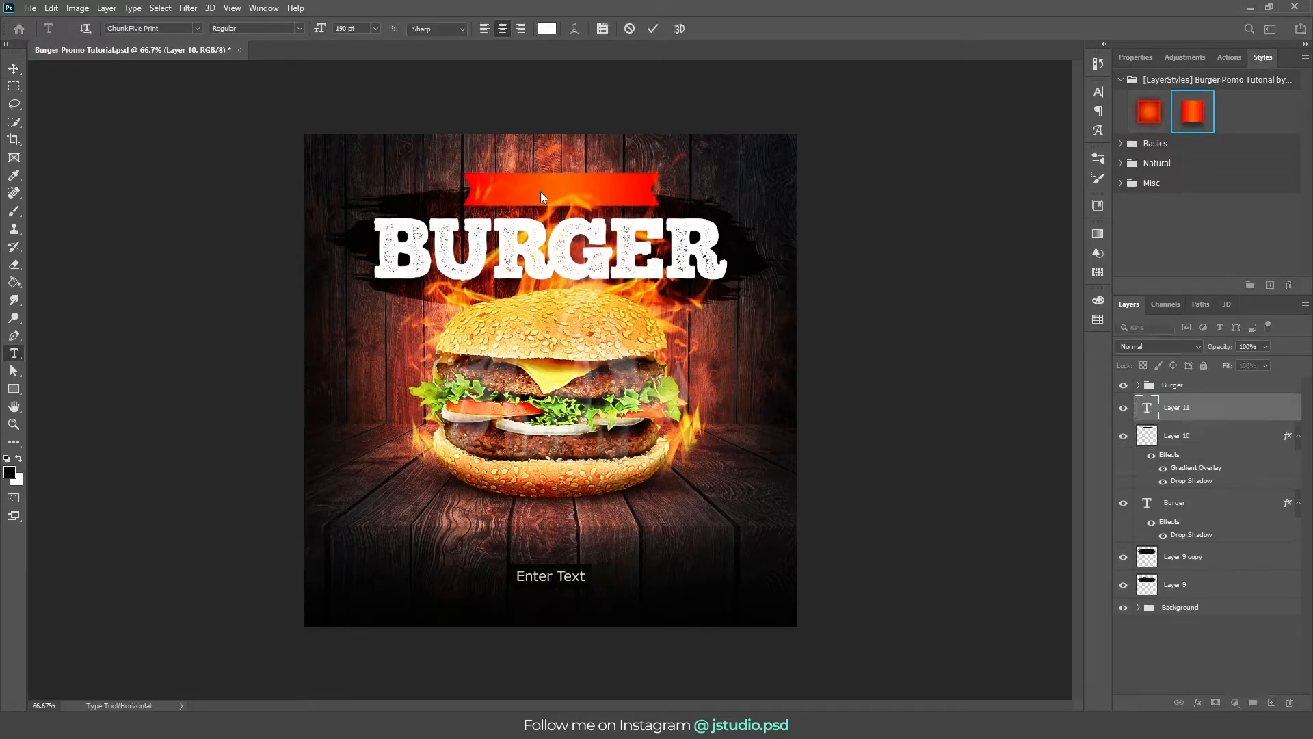
{"action": "key", "text": "ctrl+v"}
{"action": "key", "text": "ctrl+Return"}
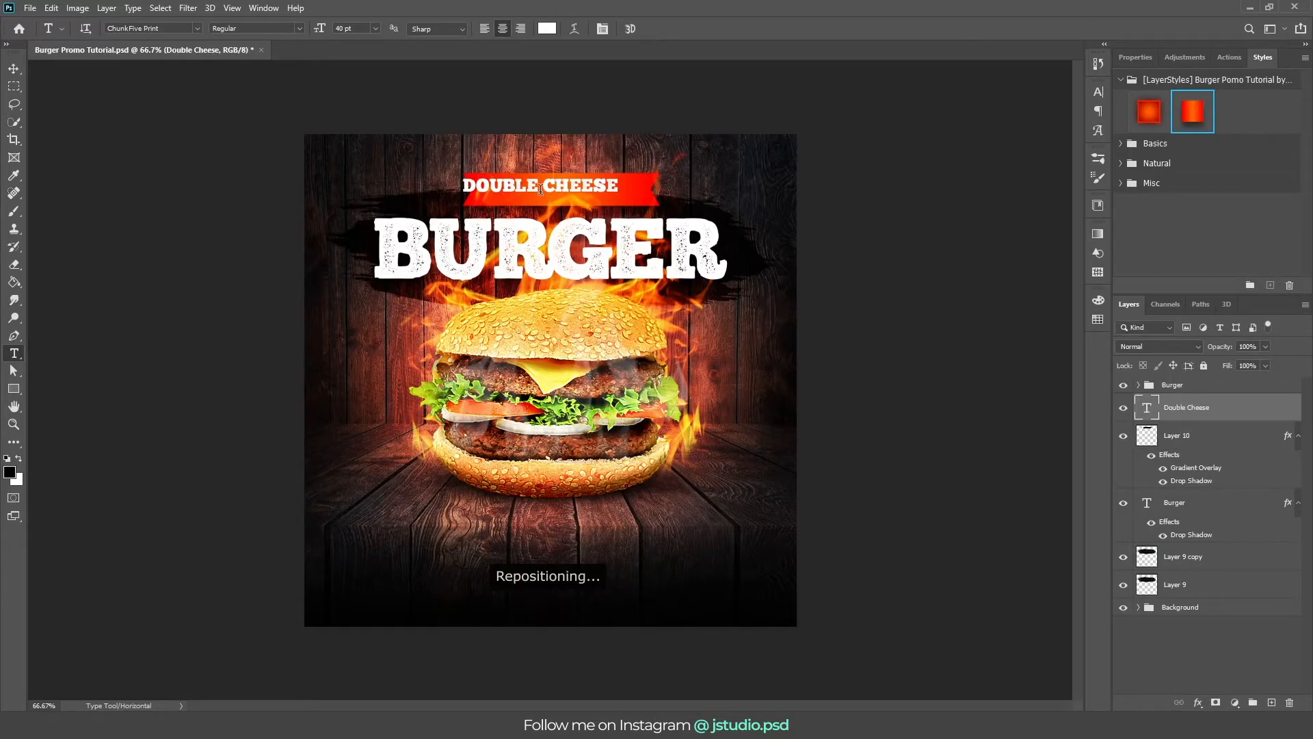
{"action": "key", "text": "v"}
{"action": "left_click_drag", "start_coordinate": [577, 189], "coordinate": [599, 195]}
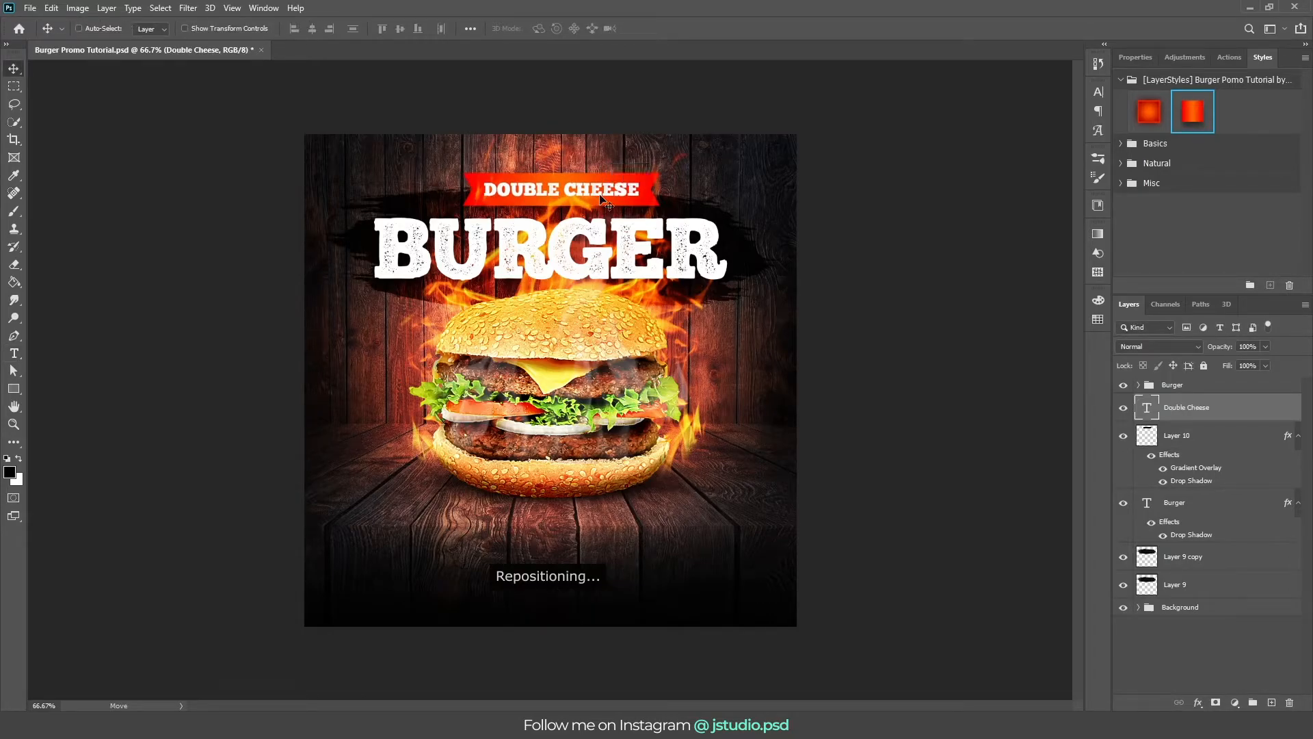
Center the DOUBLE CHEESE text and the ribbon layer horizontally on the canvas.
{"action": "left_click", "coordinate": [1196, 439], "text": "ctrl"}
{"action": "key", "text": "ctrl+a"}
{"action": "left_click", "coordinate": [312, 28]}
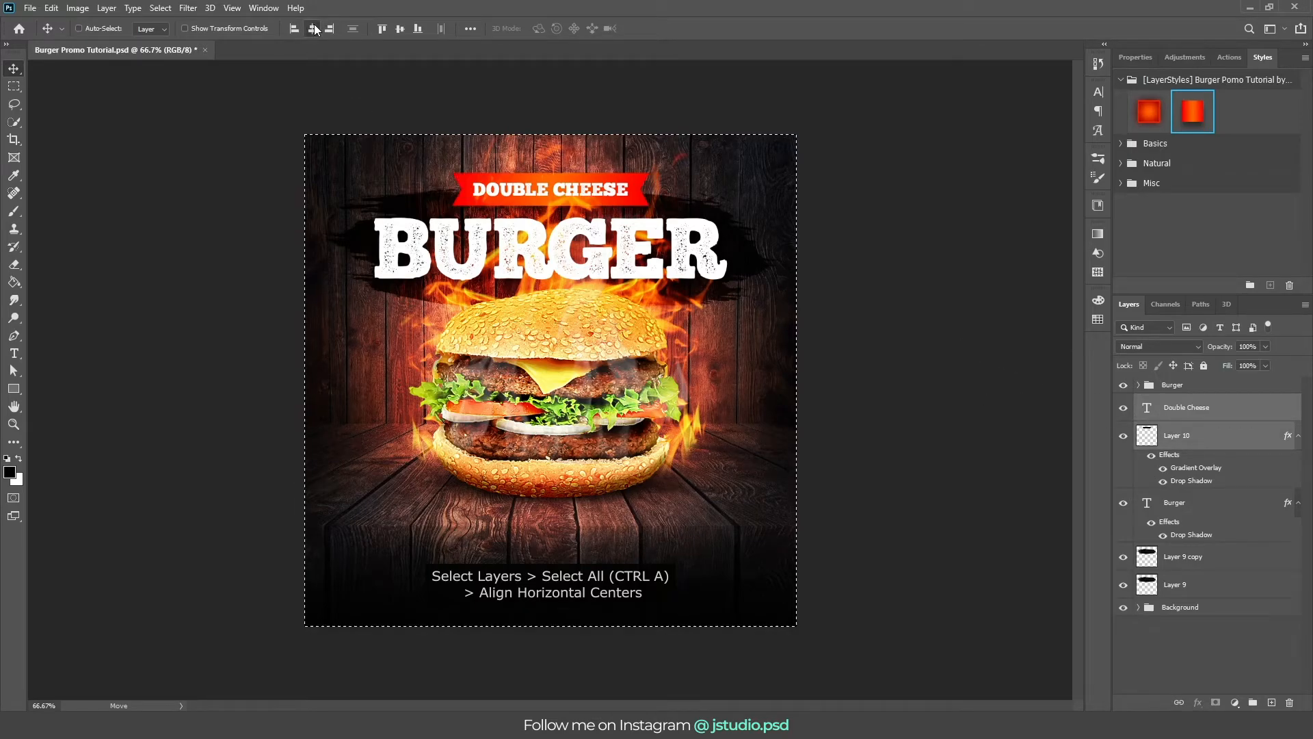
{"action": "key", "text": "ctrl+d"}
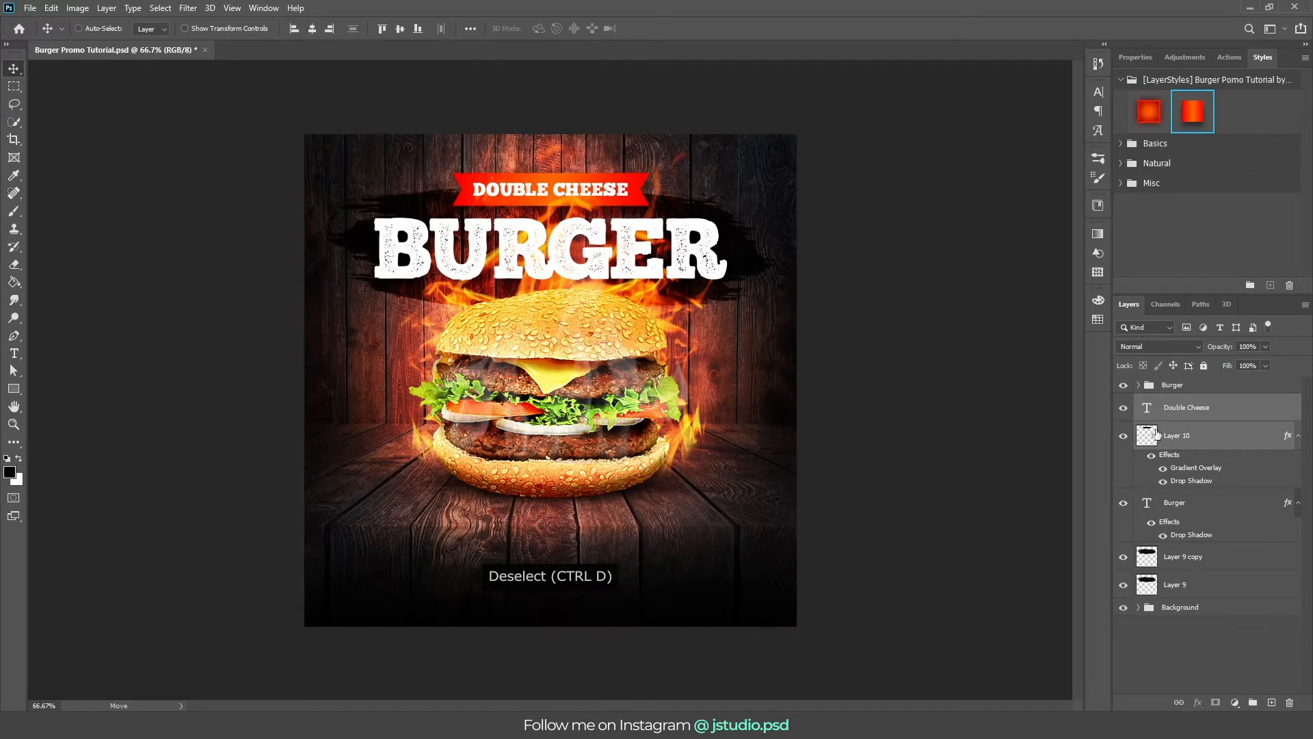
Give the DOUBLE CHEESE text a drop shadow with 50% opacity, 5 px distance and 5 px size.
{"action": "left_click", "coordinate": [1250, 409]}
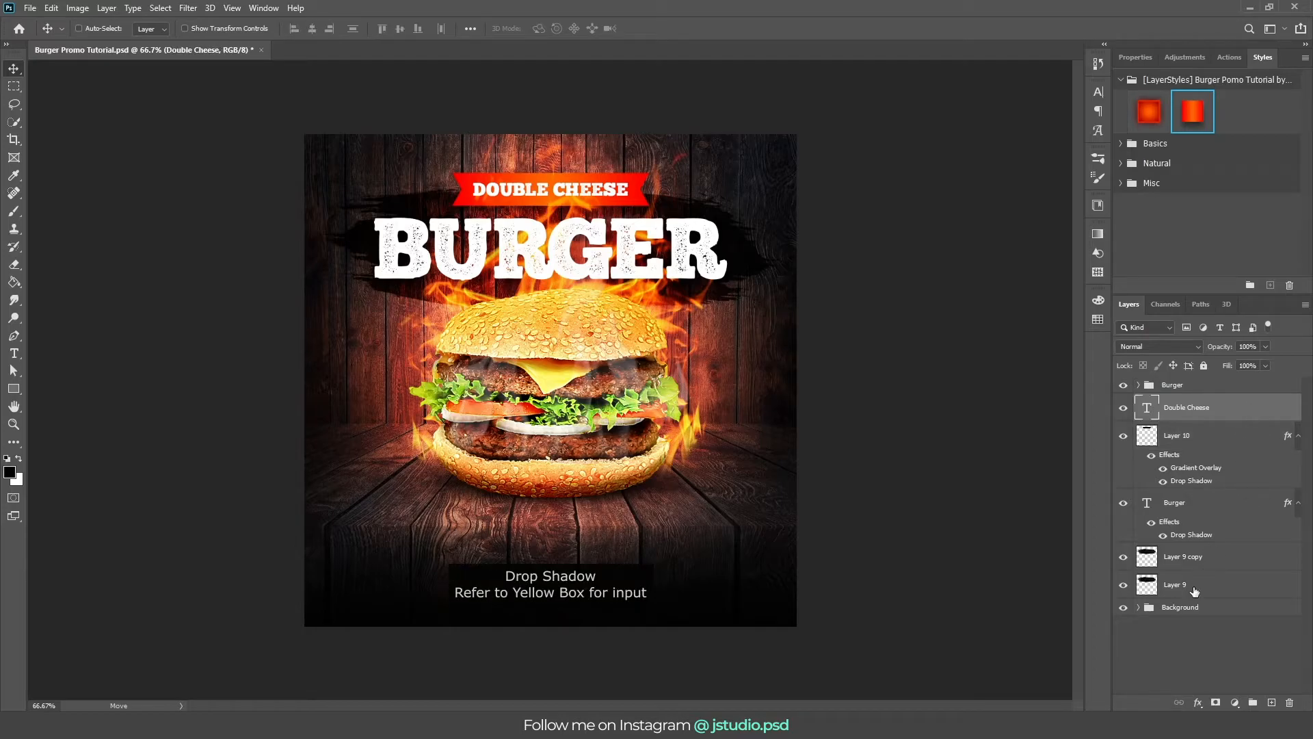
{"action": "left_click", "coordinate": [1201, 700]}
{"action": "left_click", "coordinate": [1211, 691]}
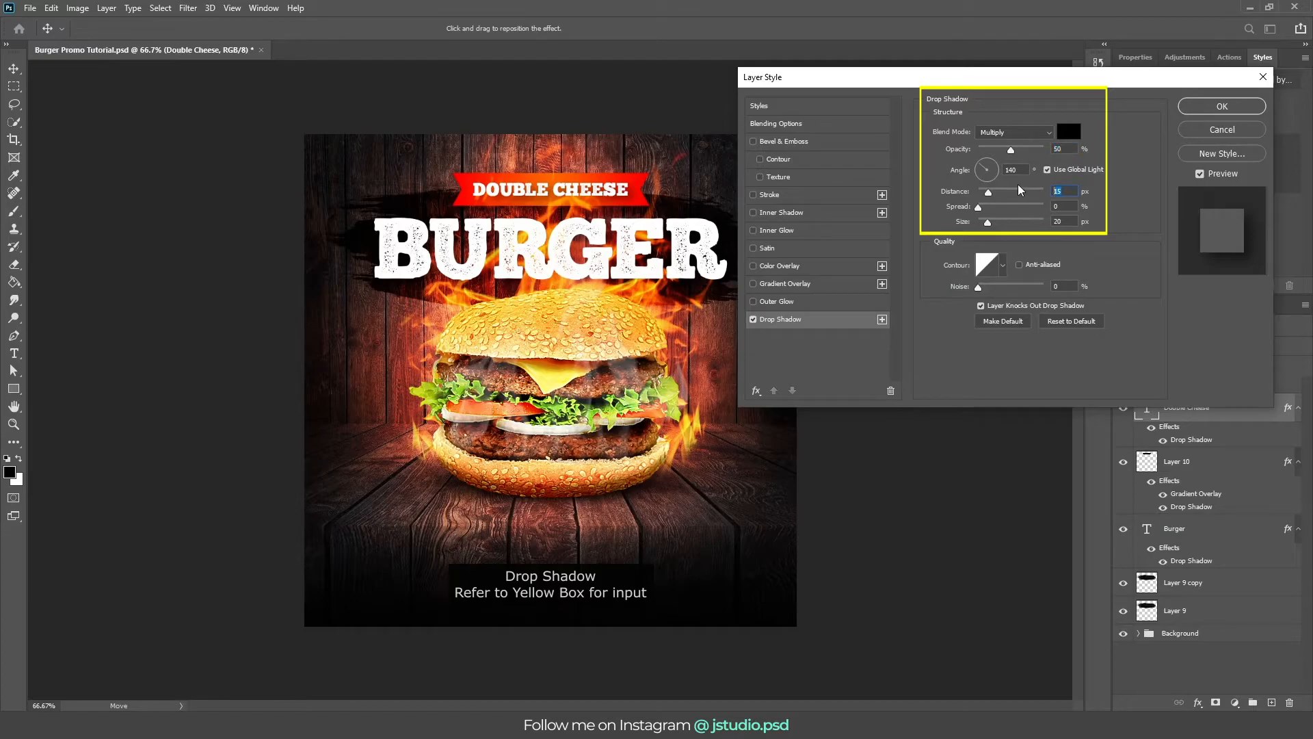
{"action": "type", "text": "5"}
{"action": "key", "text": "Tab"}
{"action": "key", "text": "Tab"}
{"action": "type", "text": "5"}
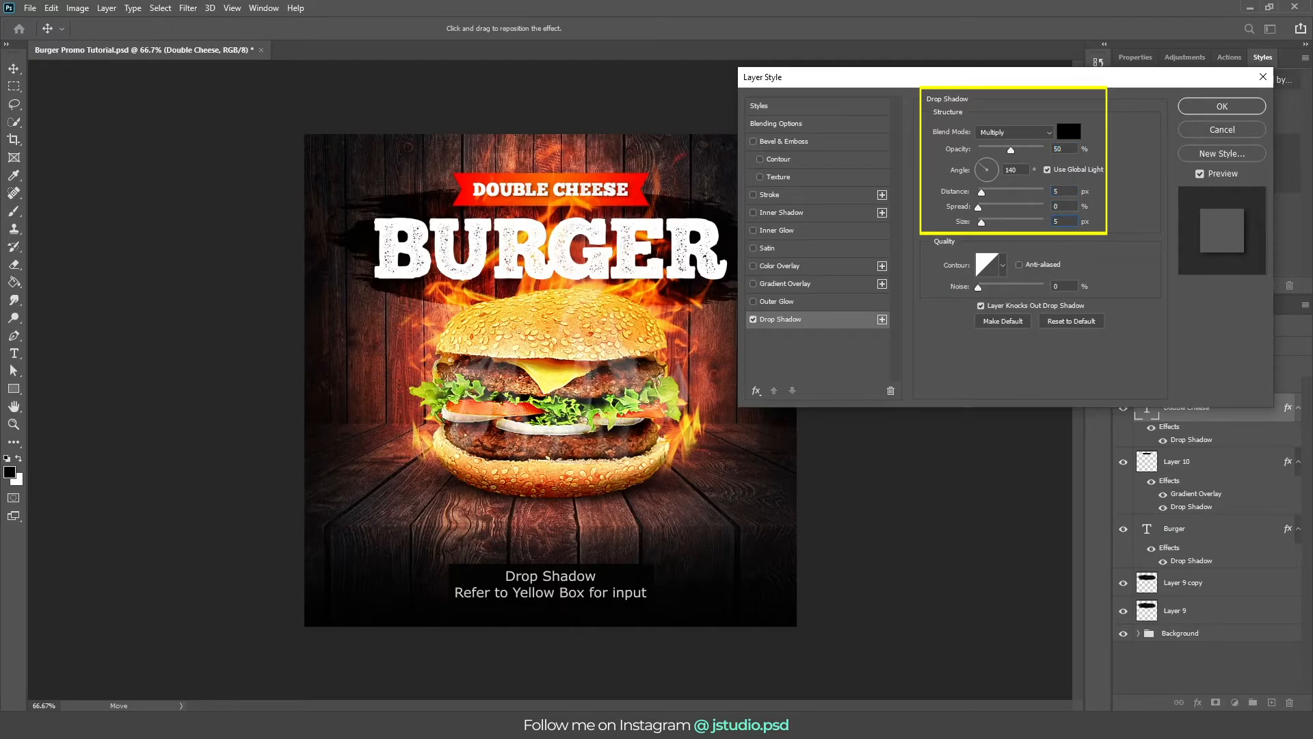
{"action": "key", "text": "Return"}
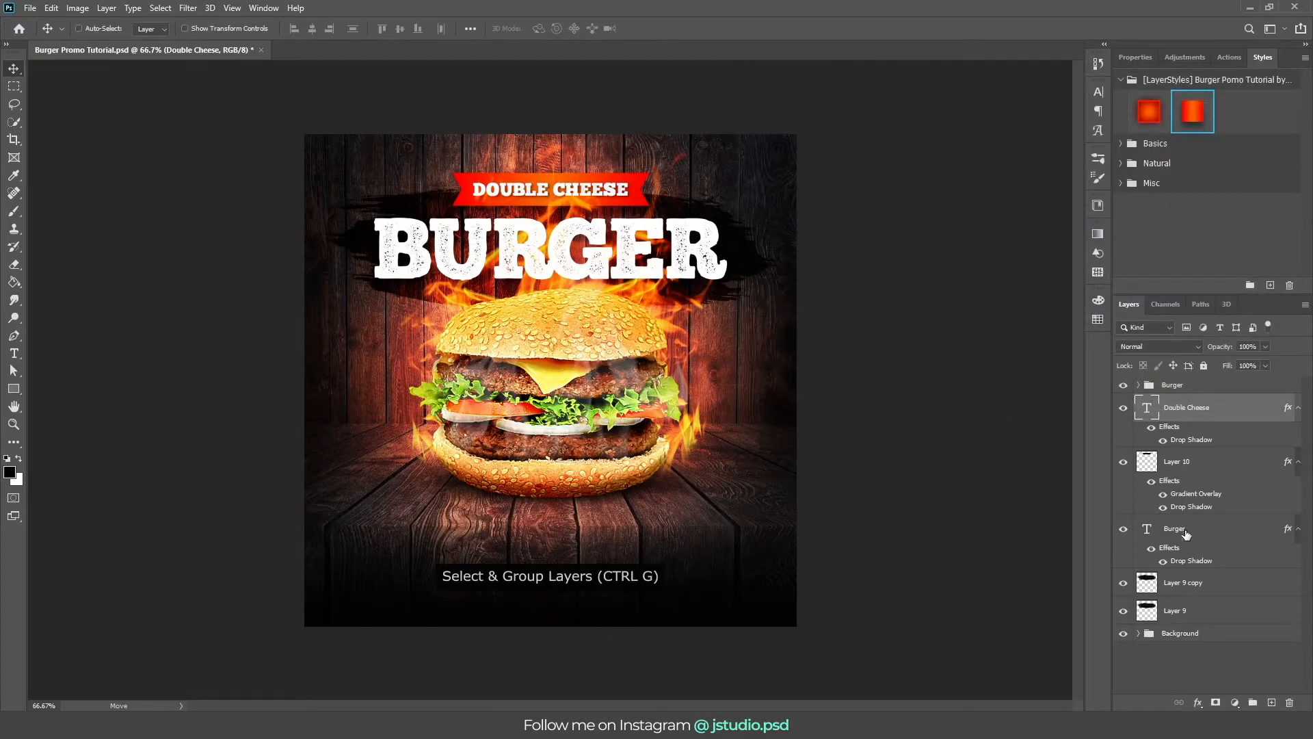
Group the title, ribbon, text and brush stroke layers and name the group Headline.
{"action": "left_click", "coordinate": [1203, 610], "text": "shift"}
{"action": "key", "text": "ctrl+g"}
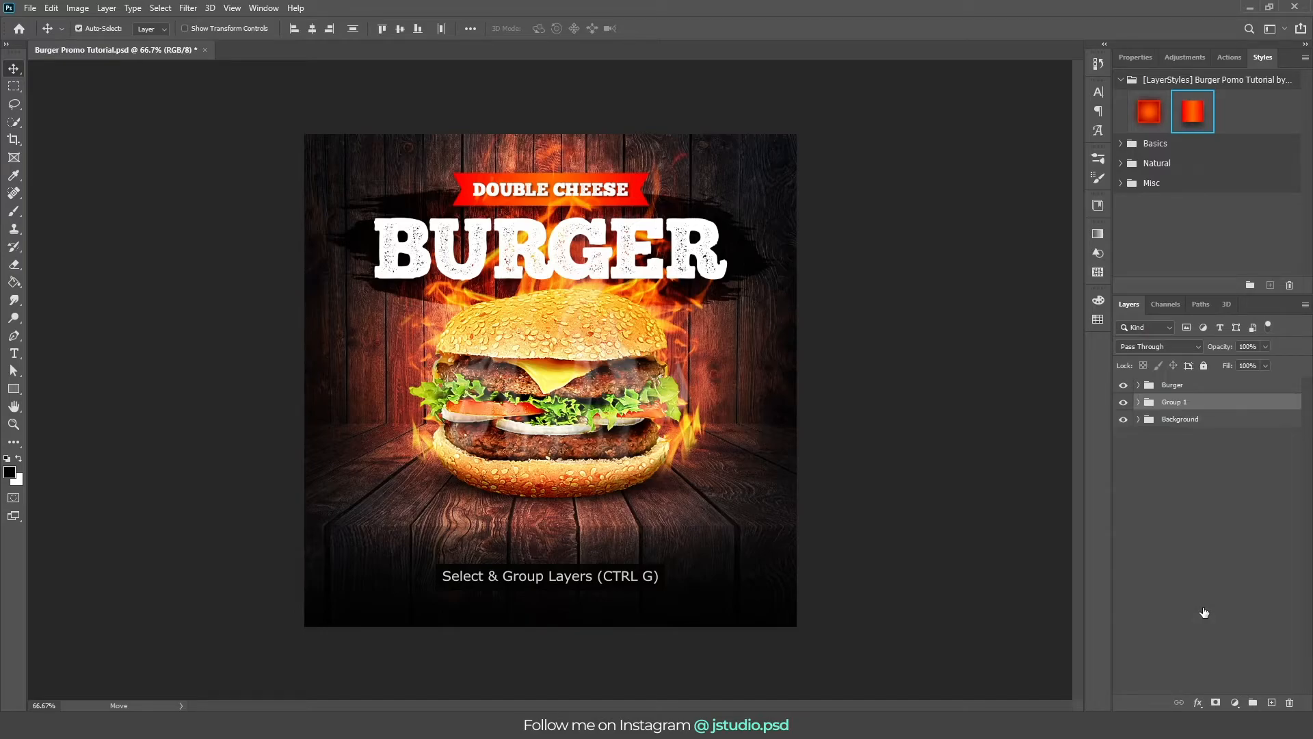
{"action": "double_click", "coordinate": [1172, 403]}
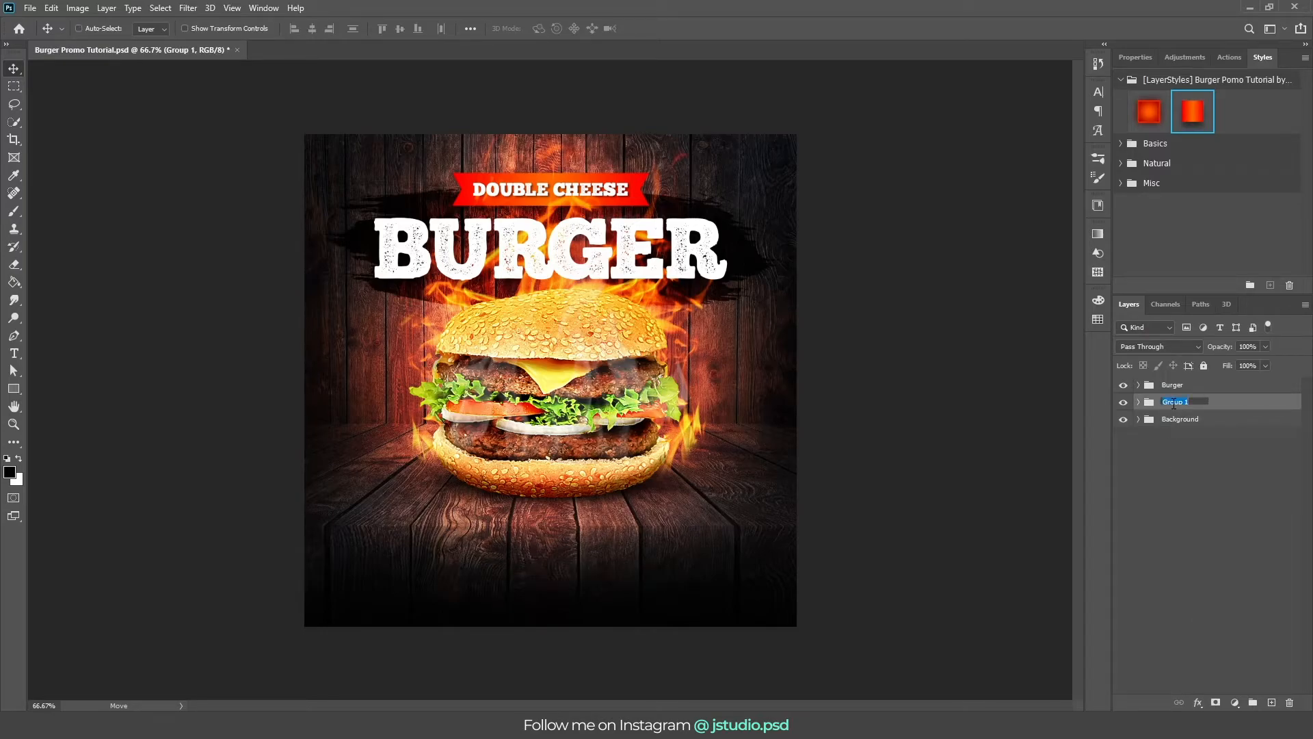
{"action": "key", "text": "Return"}
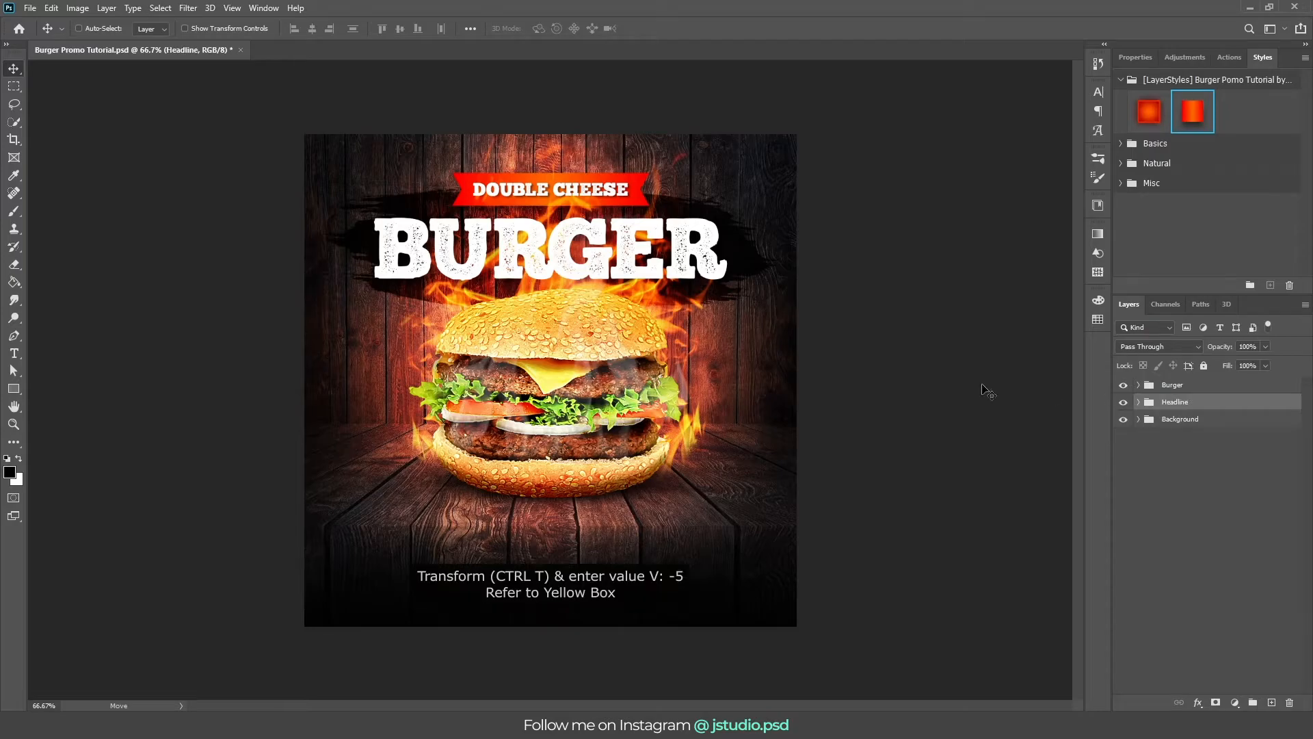
Skew the Headline group vertically by -5 degrees and move it together with the Burger group 10 px down.
{"action": "key", "text": "ctrl+t"}
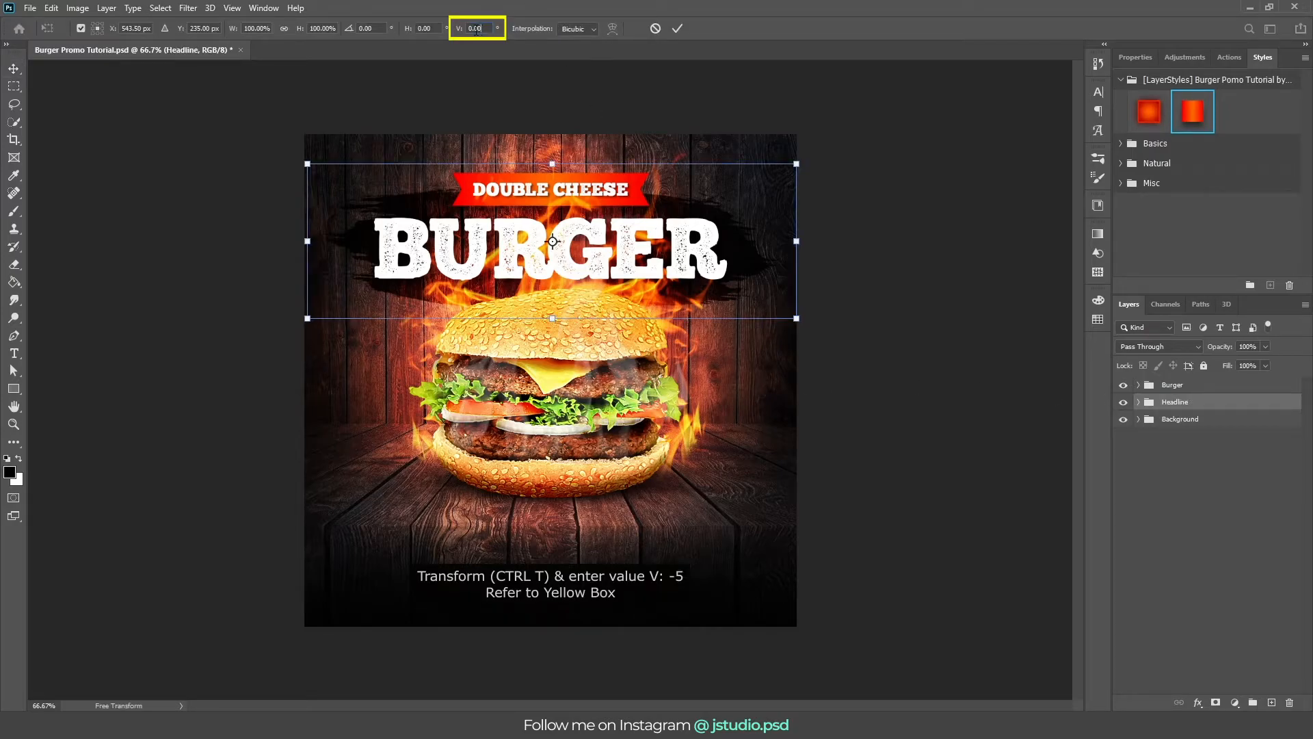
{"action": "type", "text": "-5"}
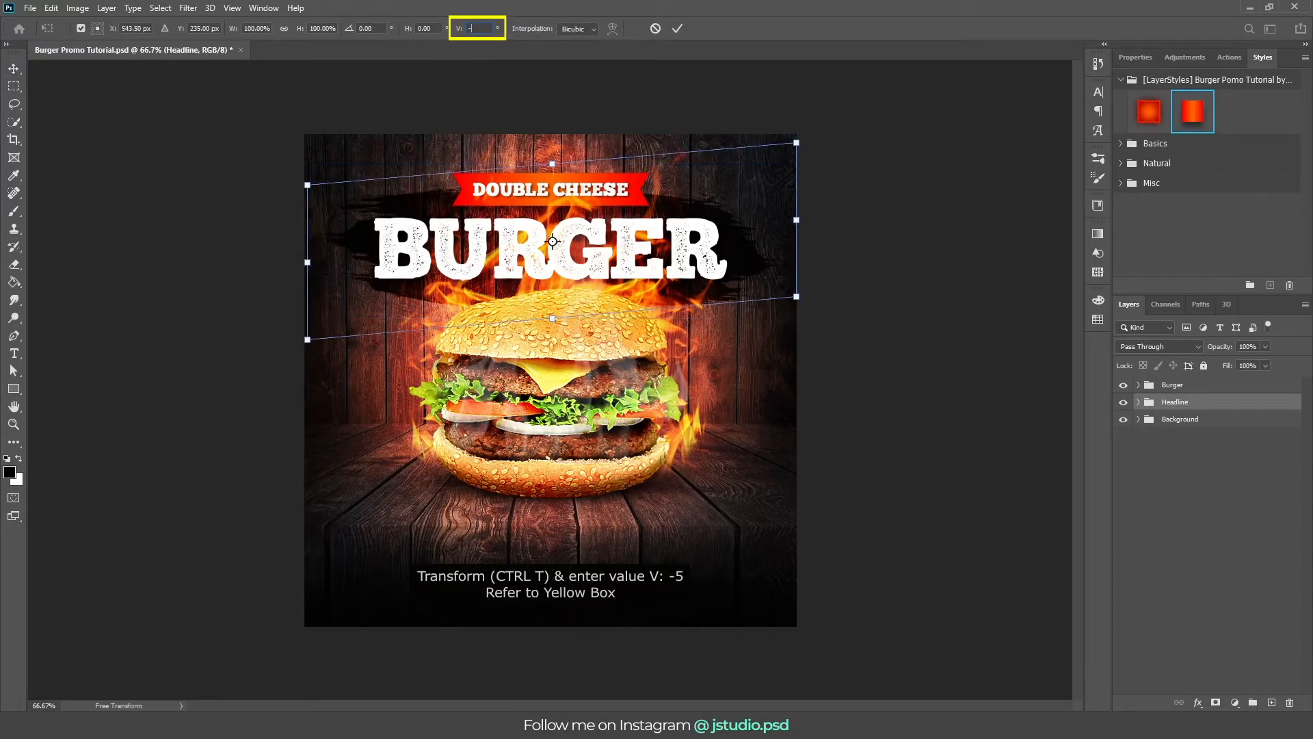
{"action": "key", "text": "Return"}
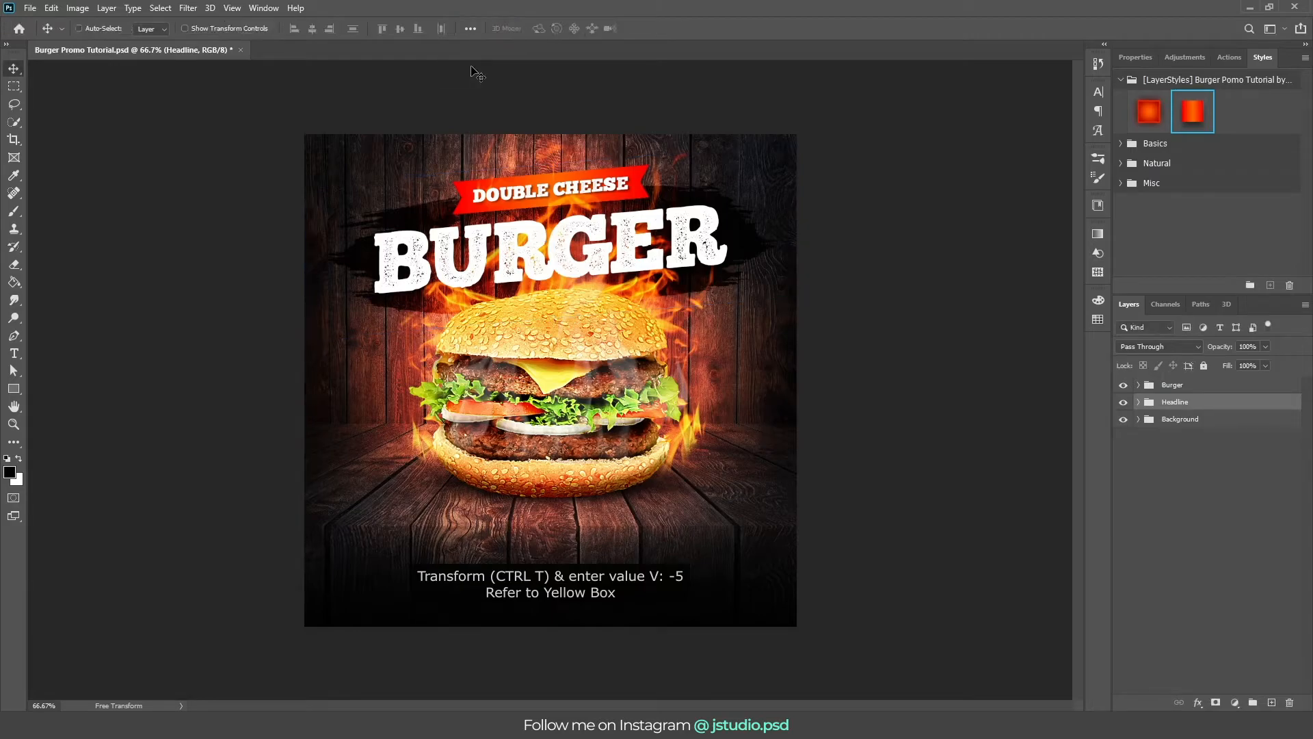
{"action": "left_click", "coordinate": [1183, 387], "text": "ctrl"}
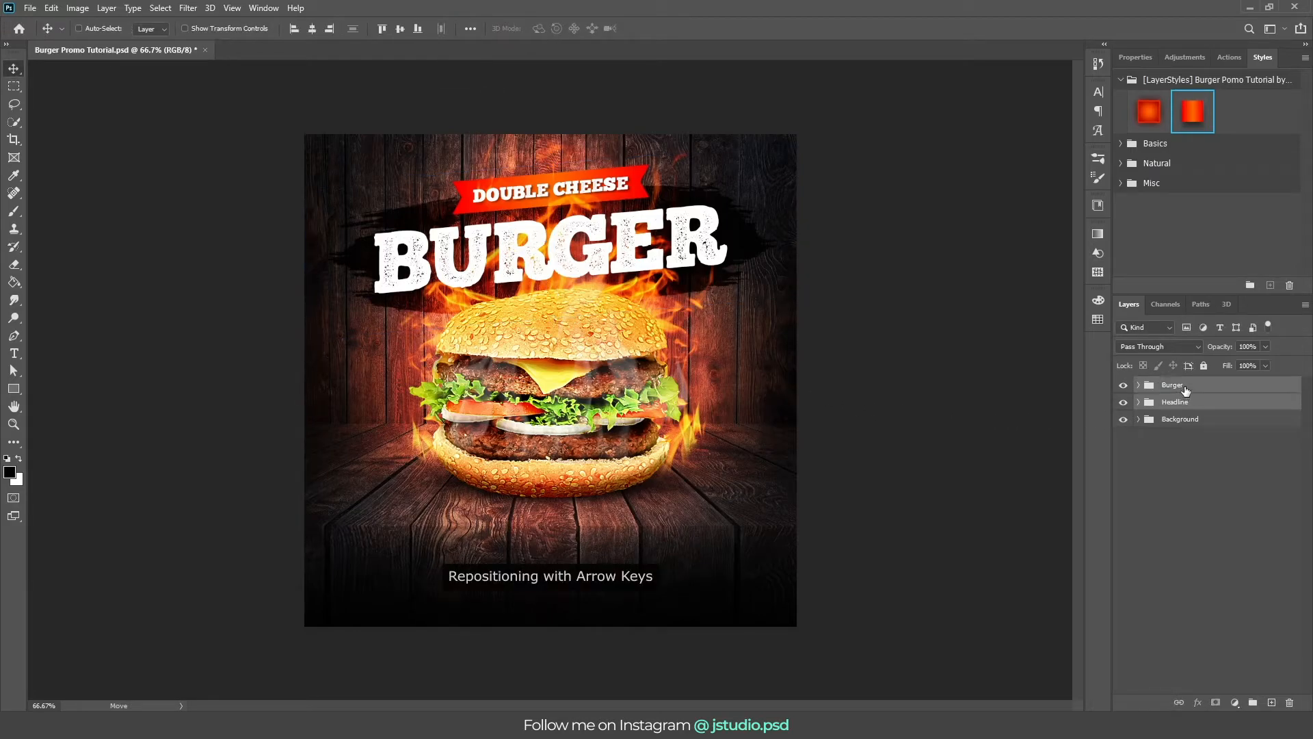
{"action": "key", "text": "shift+Down"}
Stamp the 220 px badge brush over the burger's lower right on a new top layer and apply the tutorial set's first red-orange layer style.
{"action": "left_click", "coordinate": [1185, 389]}
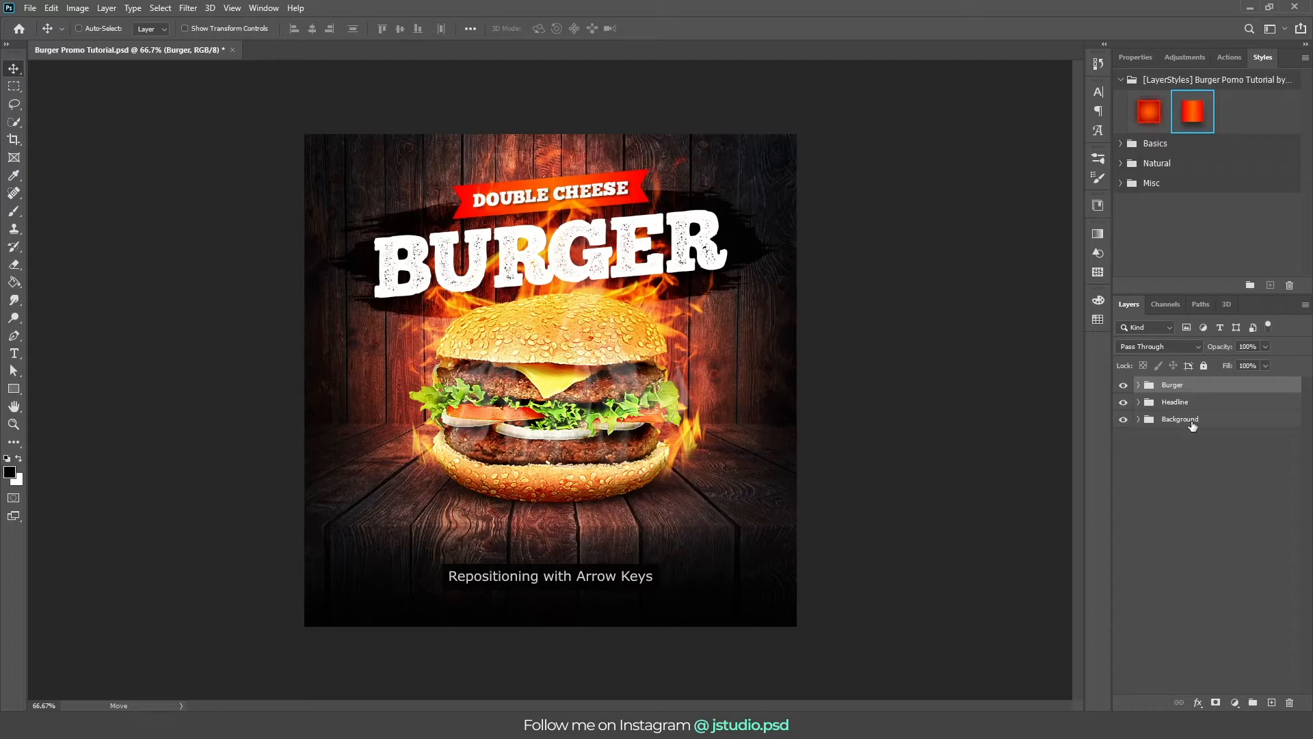
{"action": "left_click", "coordinate": [1271, 703]}
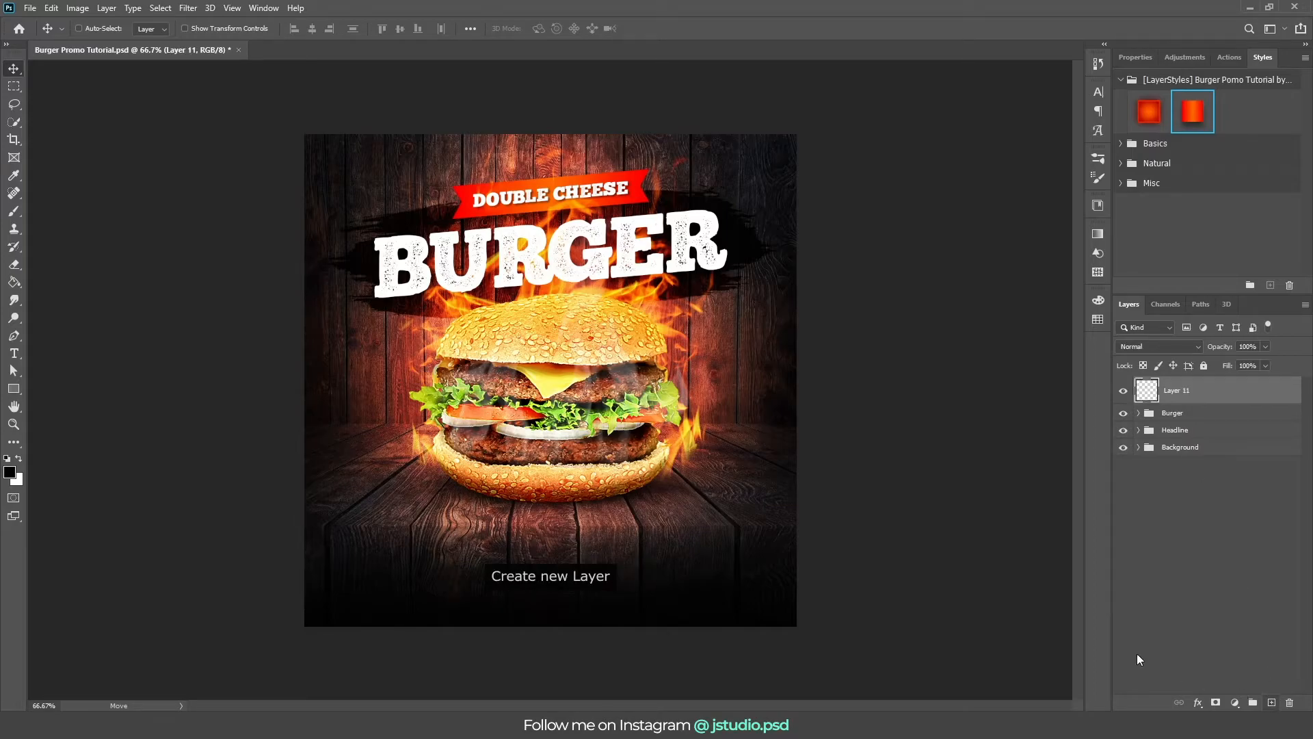
{"action": "key", "text": "b"}
{"action": "right_click", "coordinate": [399, 340]}
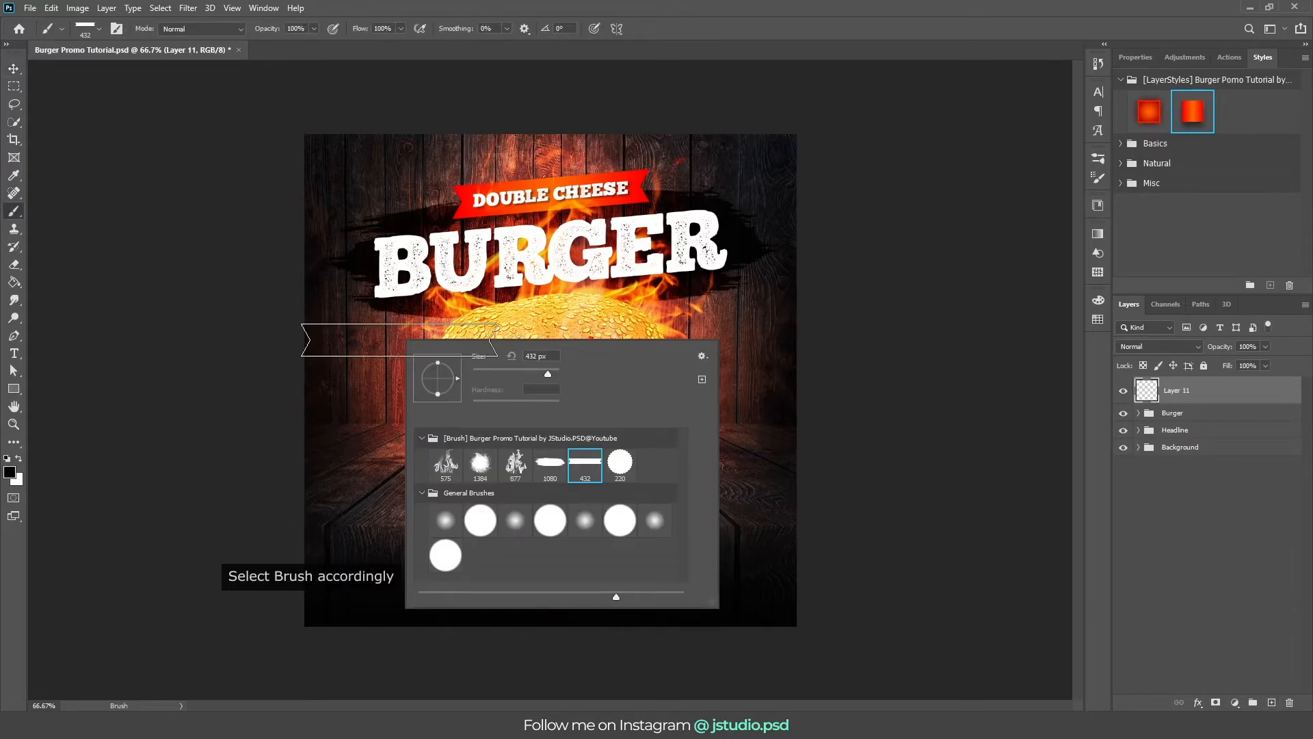
{"action": "left_click", "coordinate": [620, 468]}
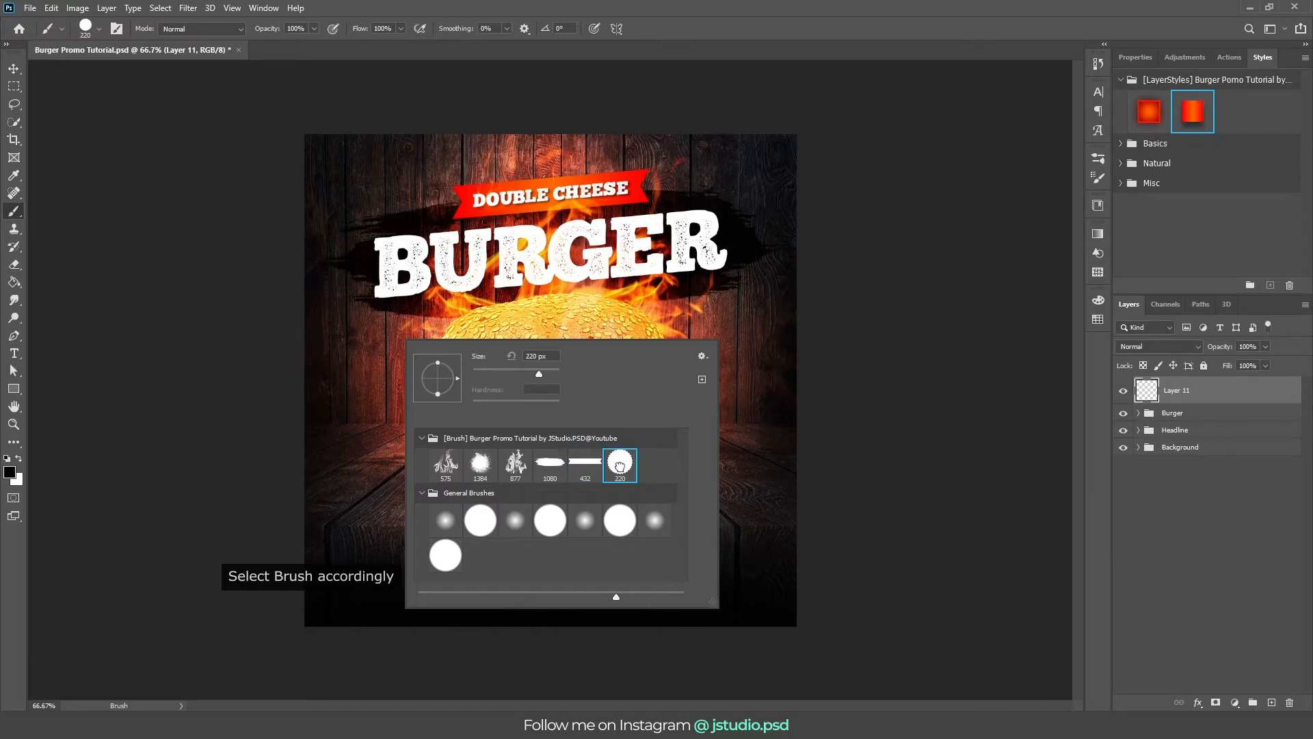
{"action": "key", "text": "Return"}
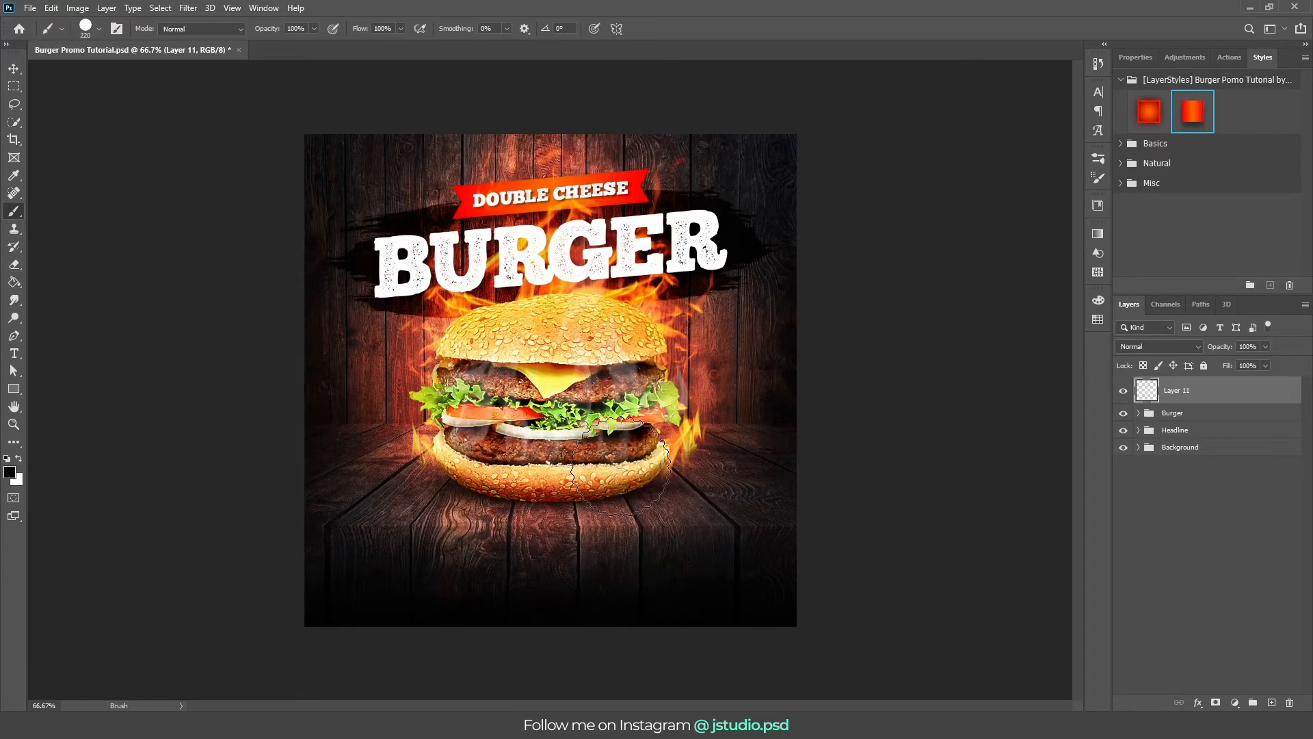
{"action": "left_click", "coordinate": [683, 425]}
{"action": "key", "text": "v"}
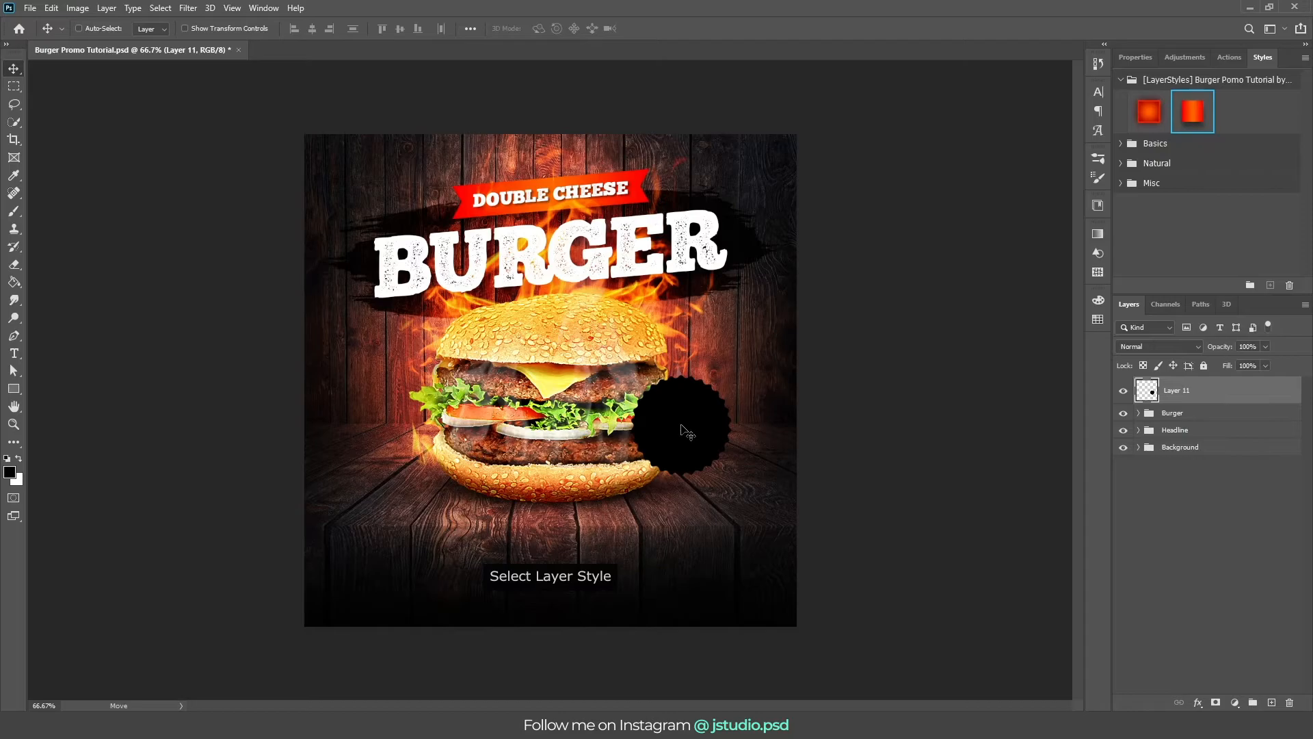
{"action": "left_click", "coordinate": [1141, 119]}
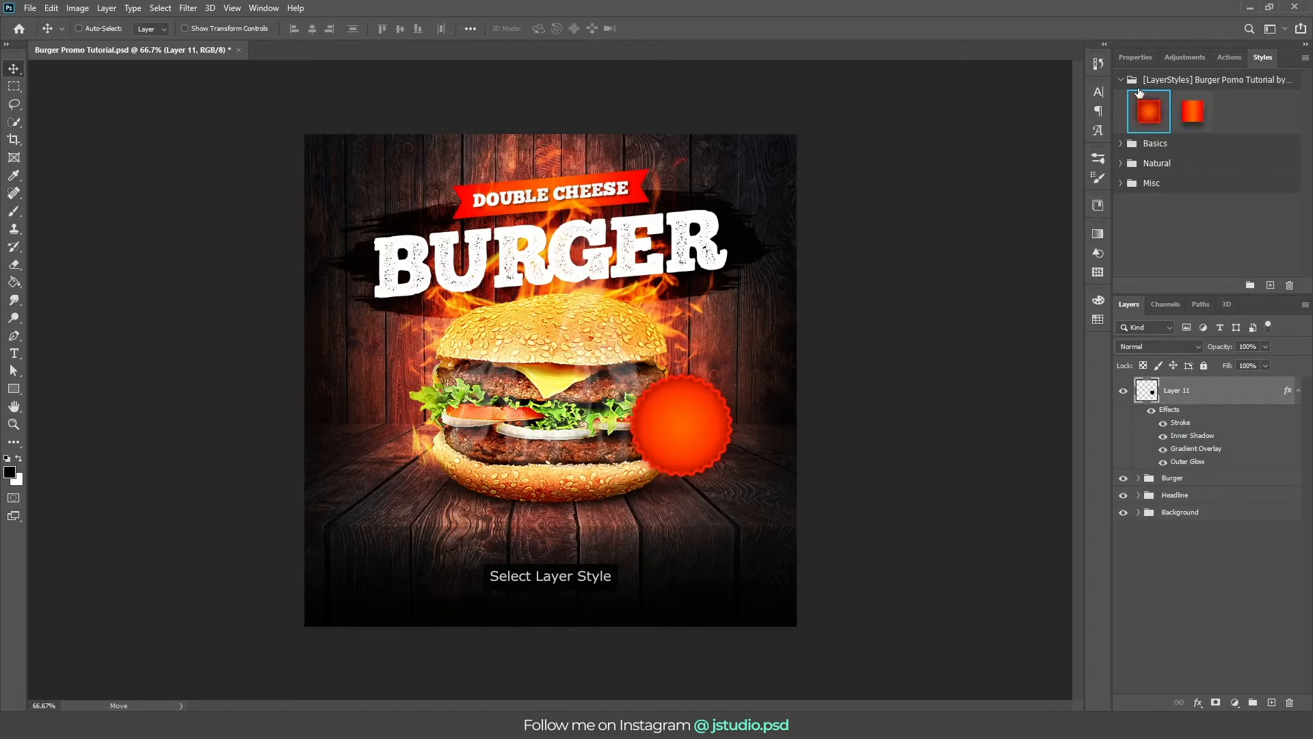
Add the white ChunkFive Print text PROMO $799 ONLY WITH FRIES DRINK and position it centered on the red badge.
{"action": "left_click", "coordinate": [1132, 56]}
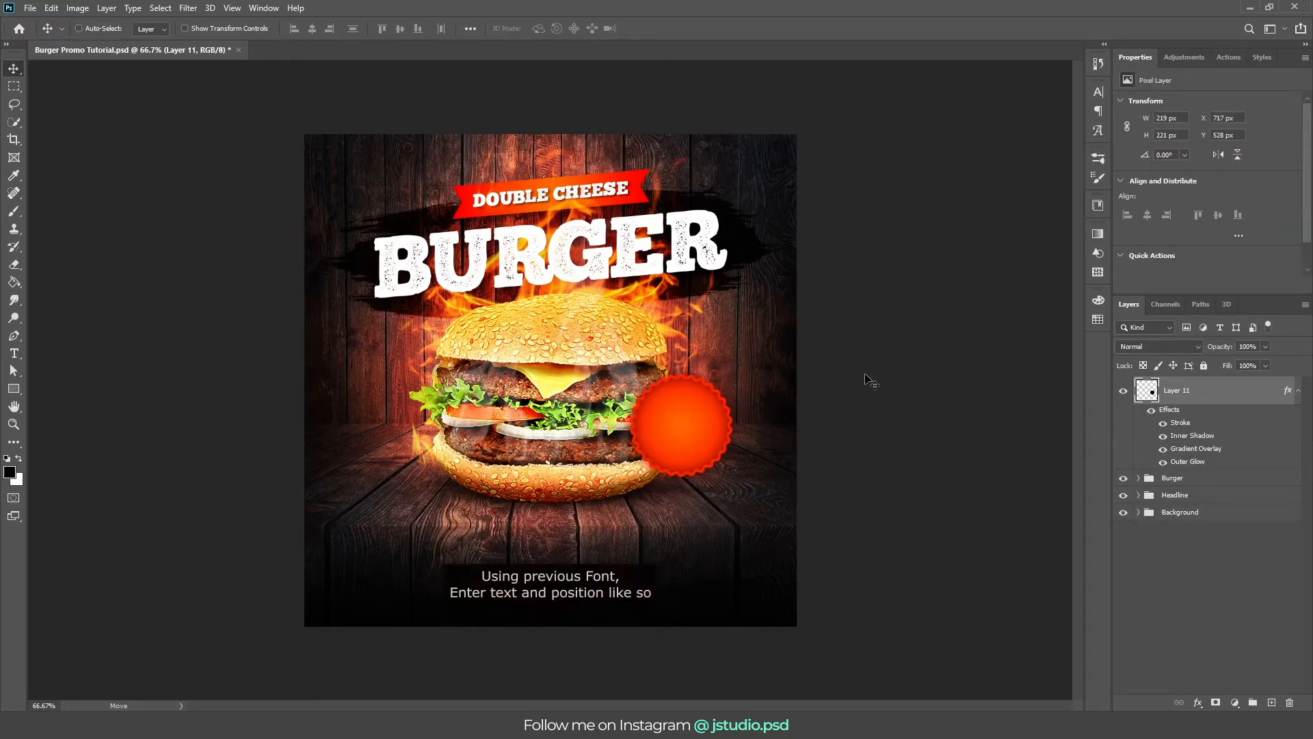
{"action": "key", "text": "t"}
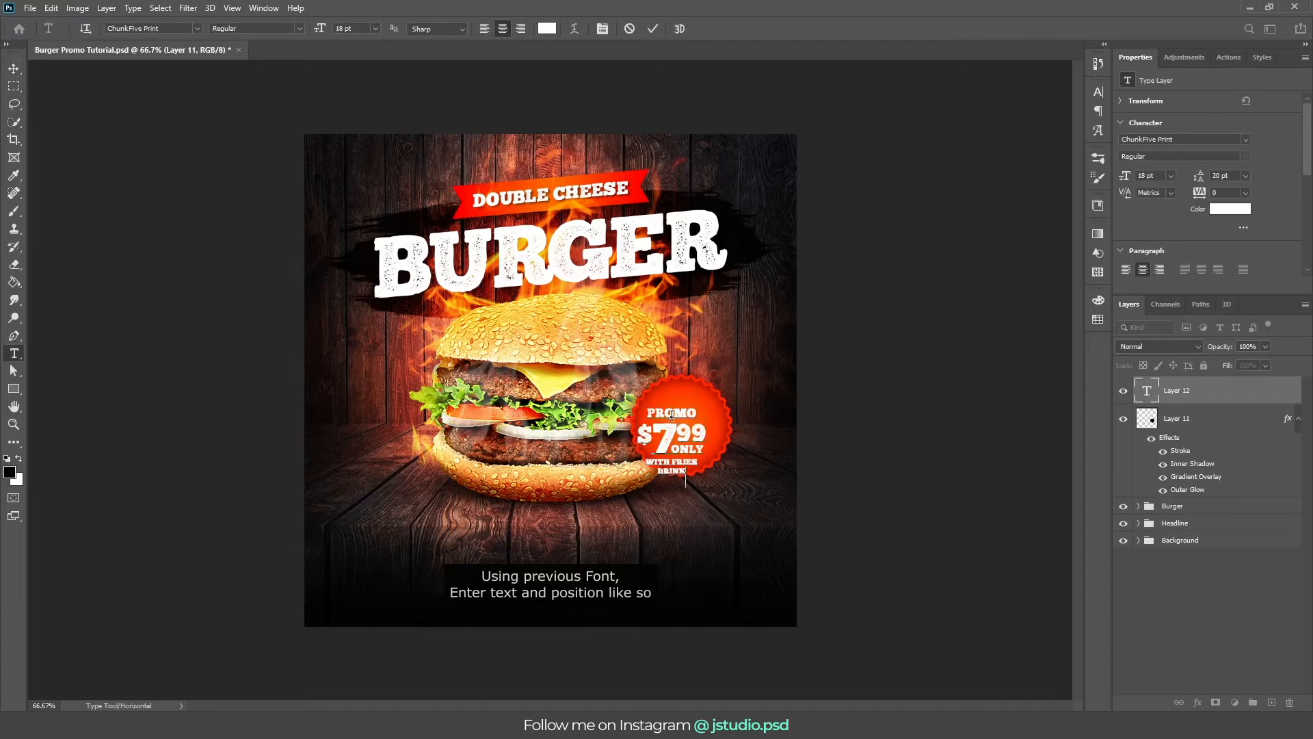
{"action": "key", "text": "ctrl+Return"}
{"action": "key", "text": "v"}
{"action": "left_click_drag", "start_coordinate": [687, 442], "coordinate": [695, 428]}
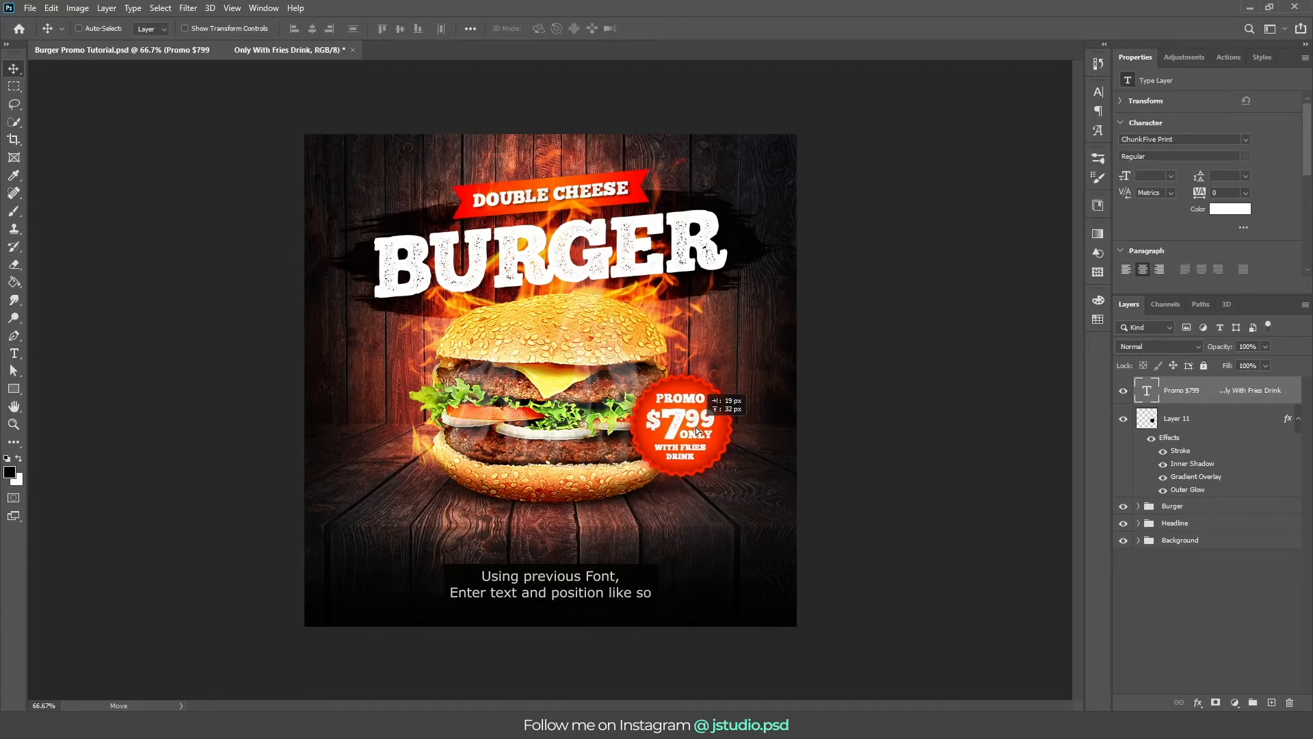
Give the badge's promo text a drop shadow with 50% opacity, 5 px distance and 5 px size.
{"action": "left_click", "coordinate": [1197, 702]}
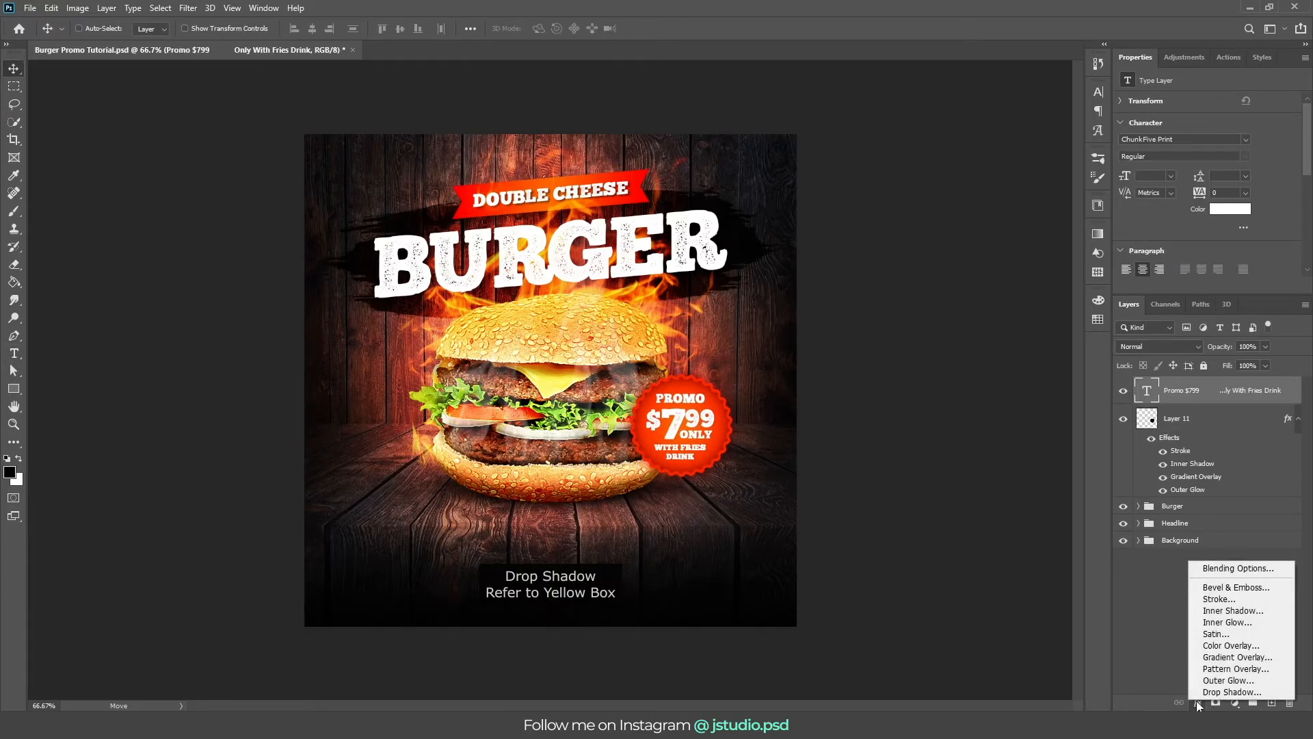
{"action": "left_click", "coordinate": [1209, 693]}
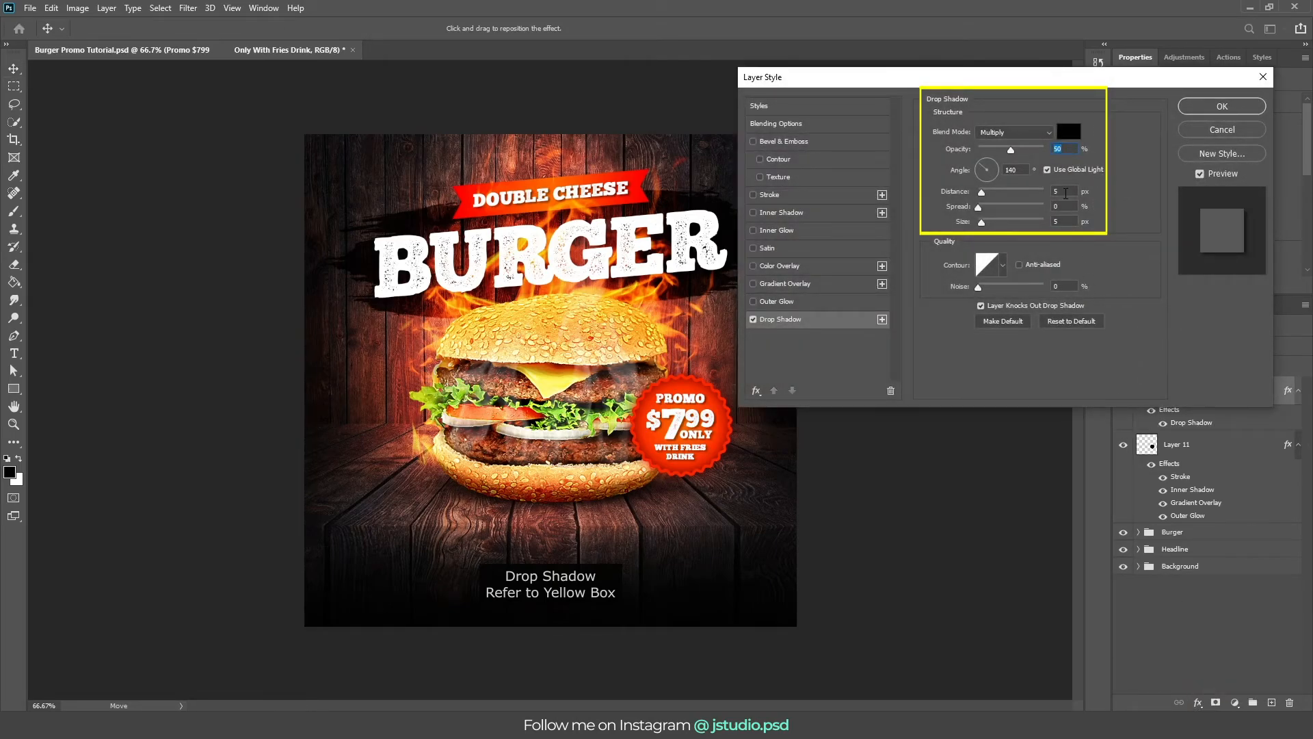
{"action": "left_click", "coordinate": [1203, 106]}
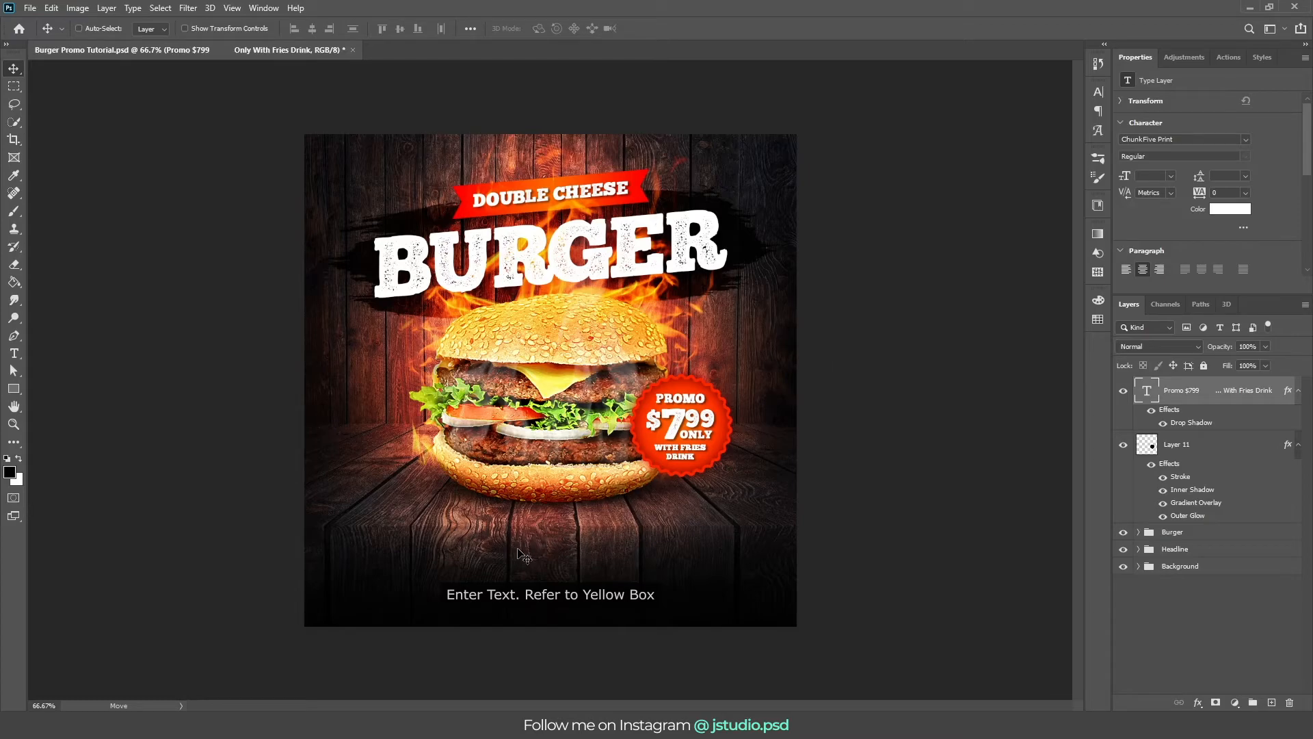
Add the text BAR & GRILL BROOKLYN NY in white ChunkFive Print at 50 pt below the burger.
{"action": "key", "text": "t"}
{"action": "left_click", "coordinate": [547, 547]}
{"action": "type", "text": "BAR & GRILL BROOKLYN NY"}
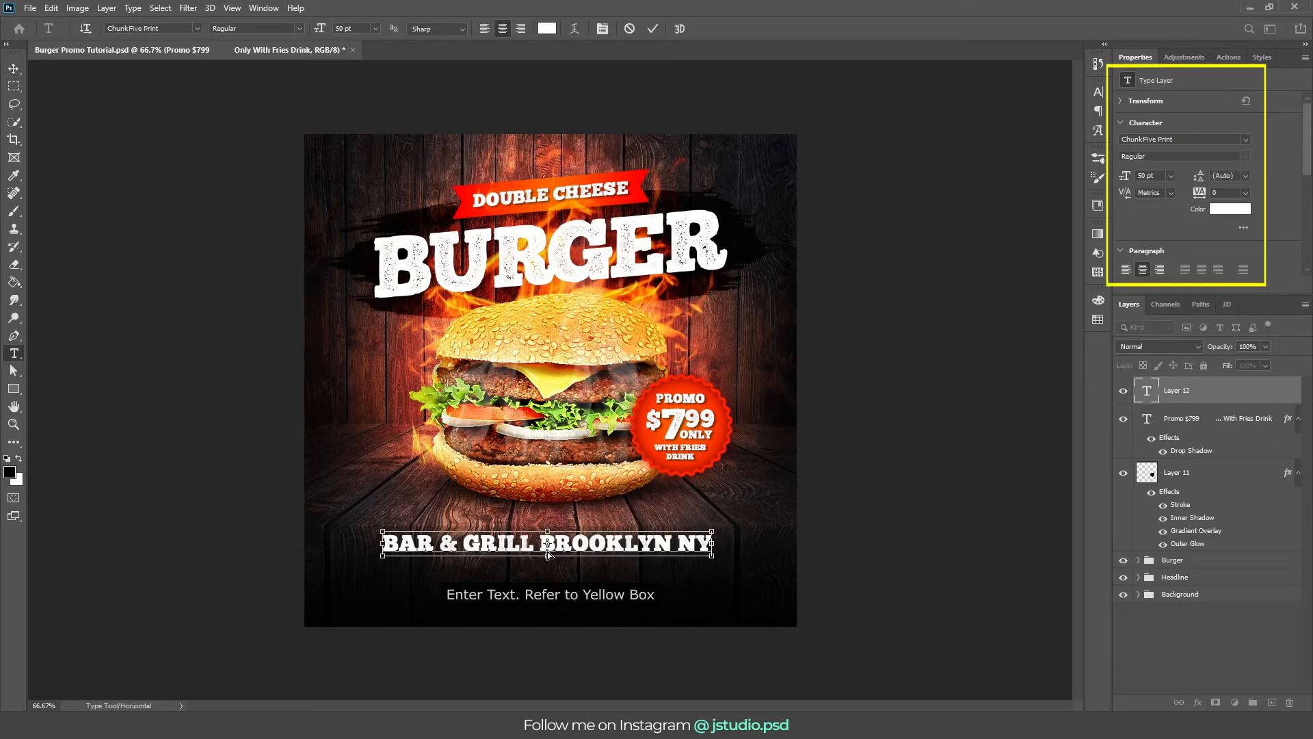
{"action": "key", "text": "ctrl+Return"}
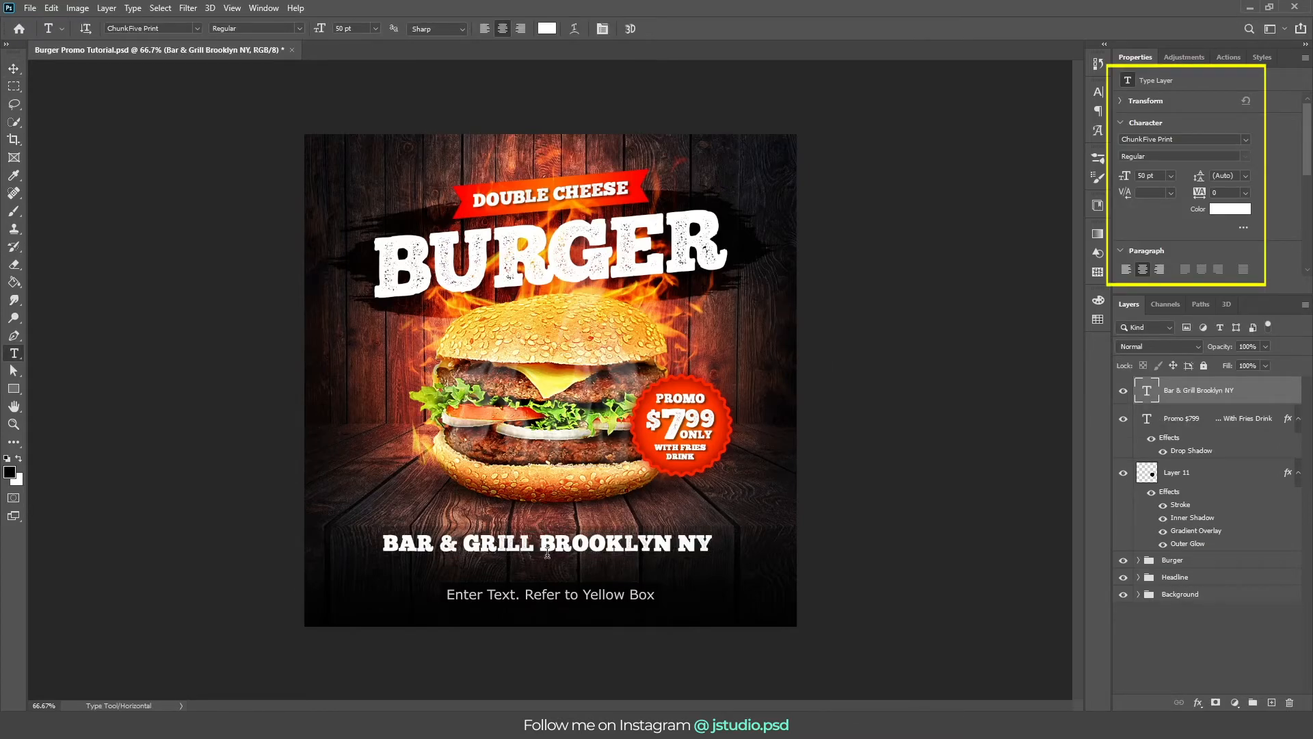
{"action": "left_click", "coordinate": [543, 567]}
{"action": "key", "text": "ctrl+v"}
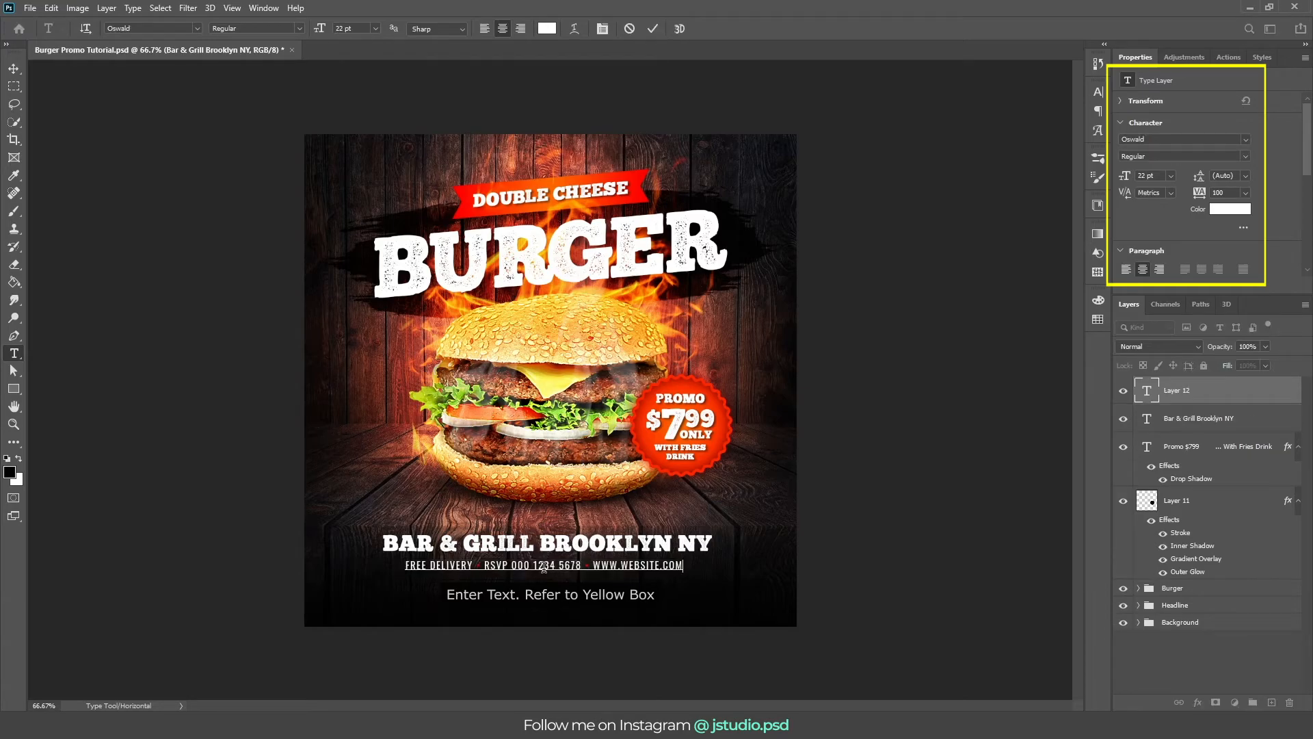
{"action": "key", "text": "ctrl+Return"}
Center both footer text layers horizontally on the canvas and move them together slightly down.
{"action": "key", "text": "v"}
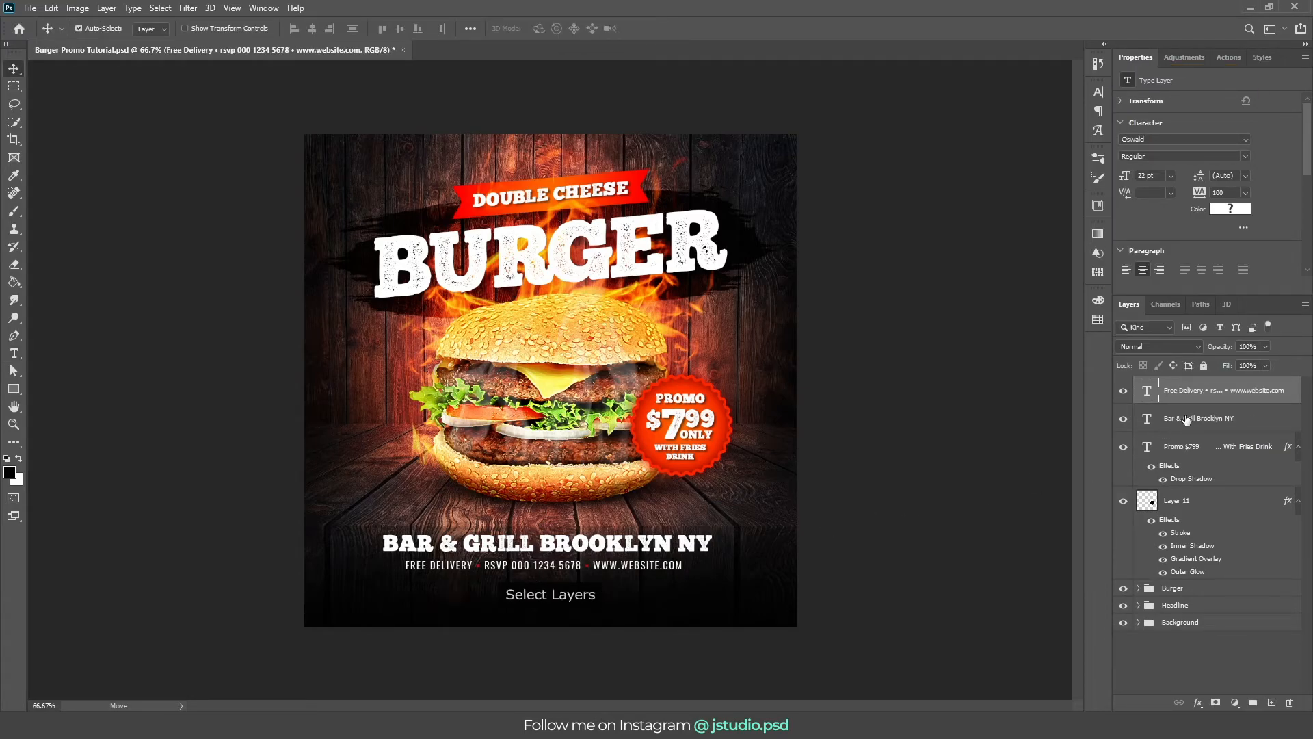
{"action": "left_click", "coordinate": [1187, 420], "text": "shift"}
{"action": "key", "text": "ctrl+a"}
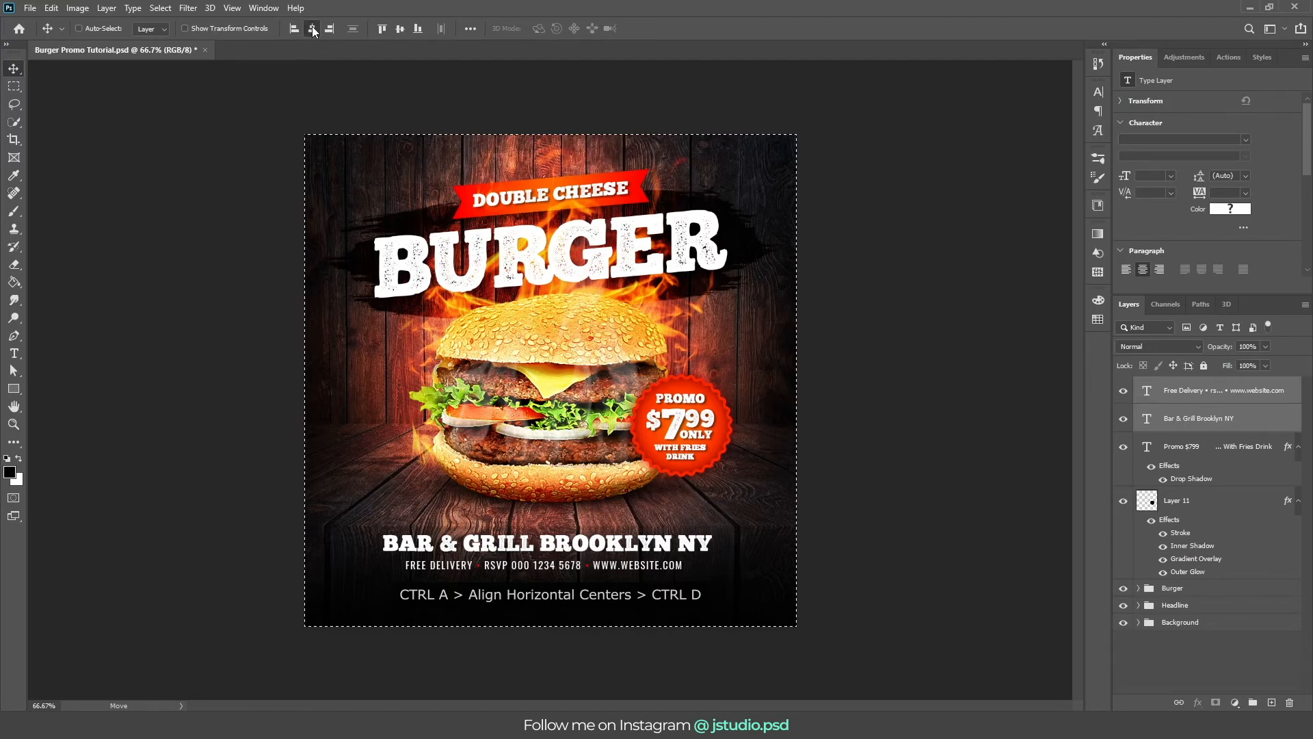
{"action": "left_click", "coordinate": [313, 29]}
{"action": "key", "text": "ctrl+d"}
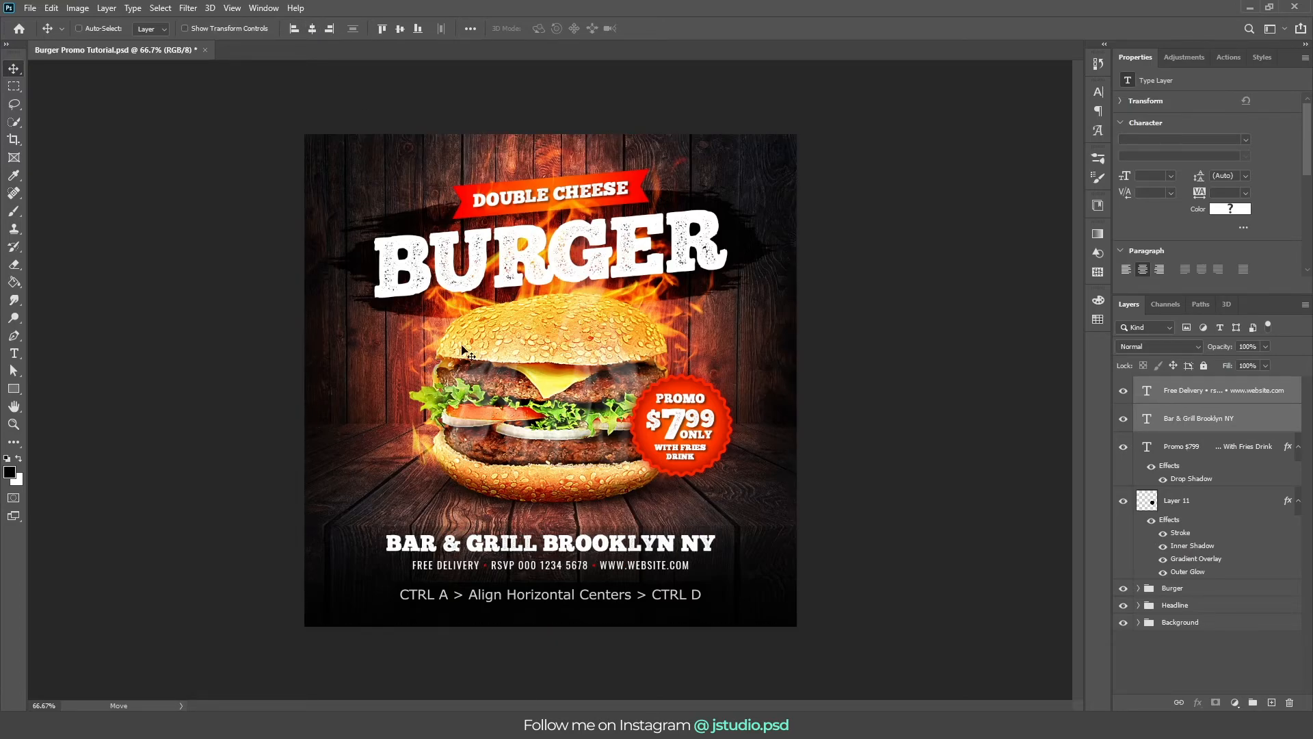
{"action": "left_click_drag", "start_coordinate": [567, 551], "coordinate": [576, 564]}
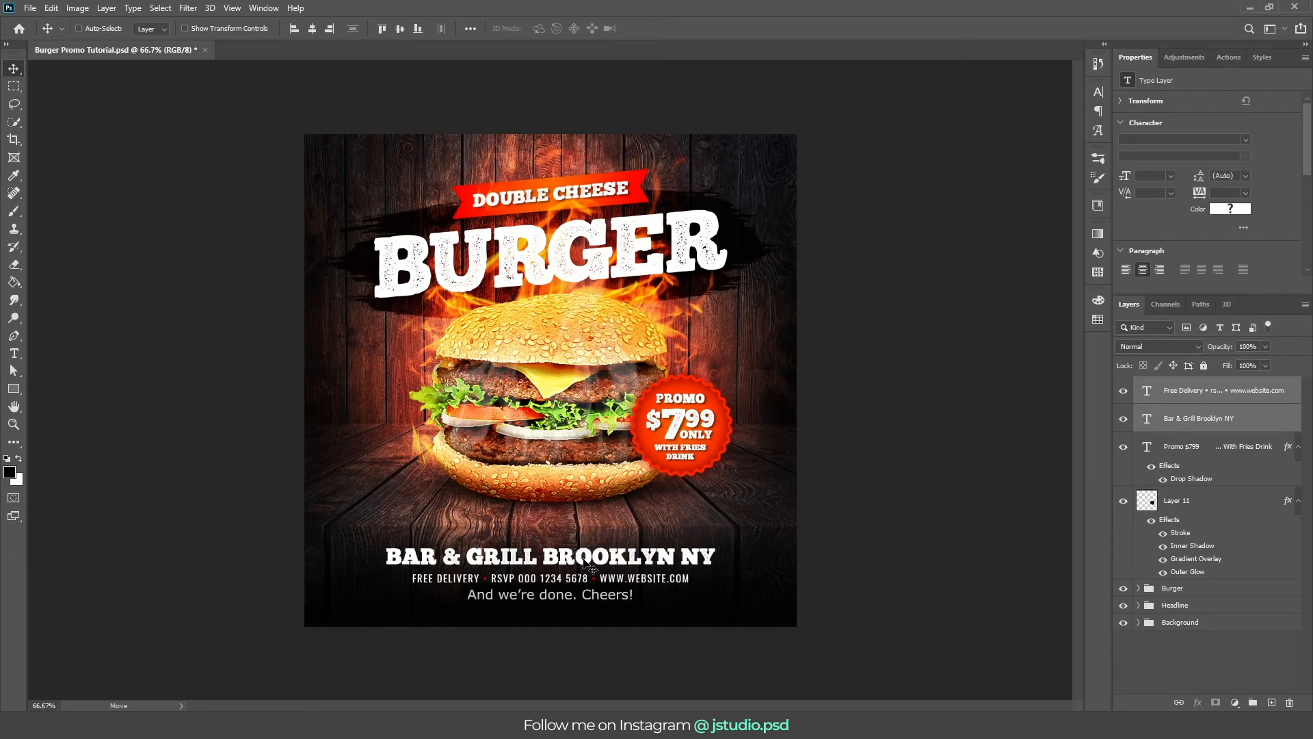
Group the two footer text layers with the badge's promo text and badge layer.
{"action": "left_click", "coordinate": [1240, 395]}
{"action": "left_click", "coordinate": [1214, 499], "text": "shift"}
{"action": "key", "text": "ctrl+g"}
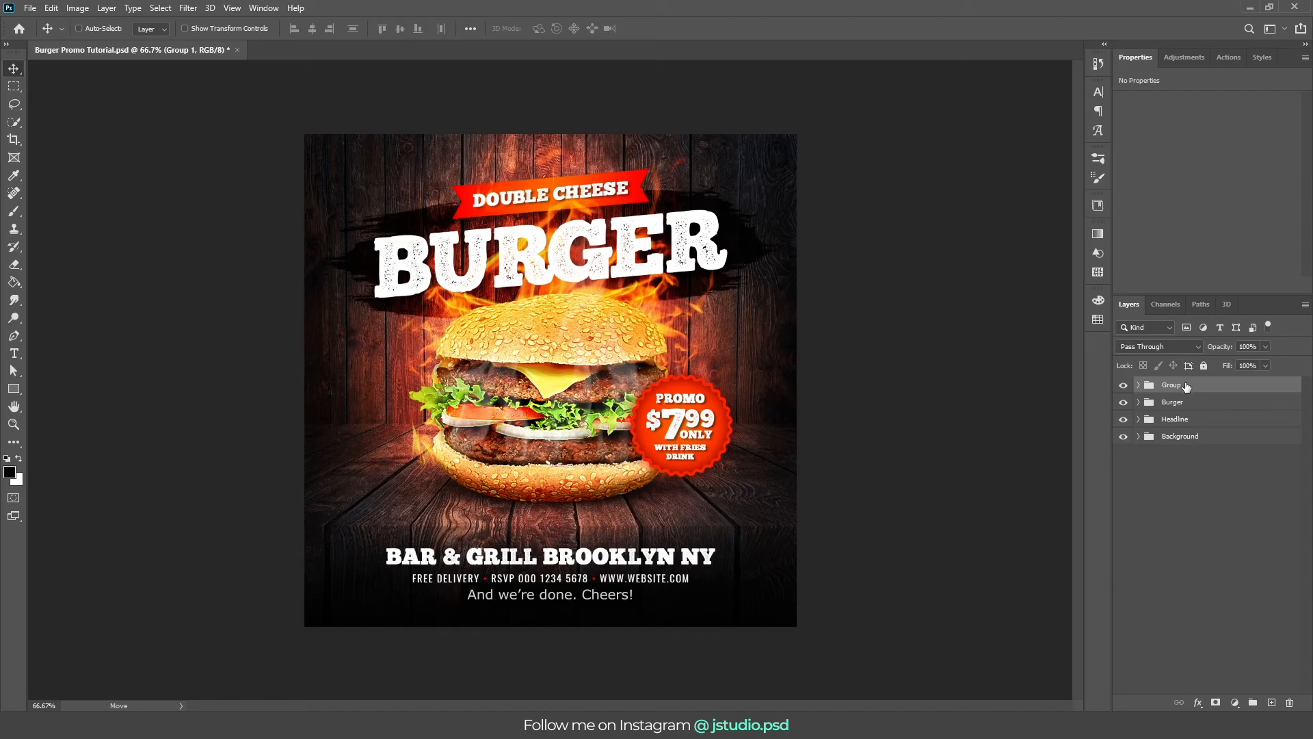